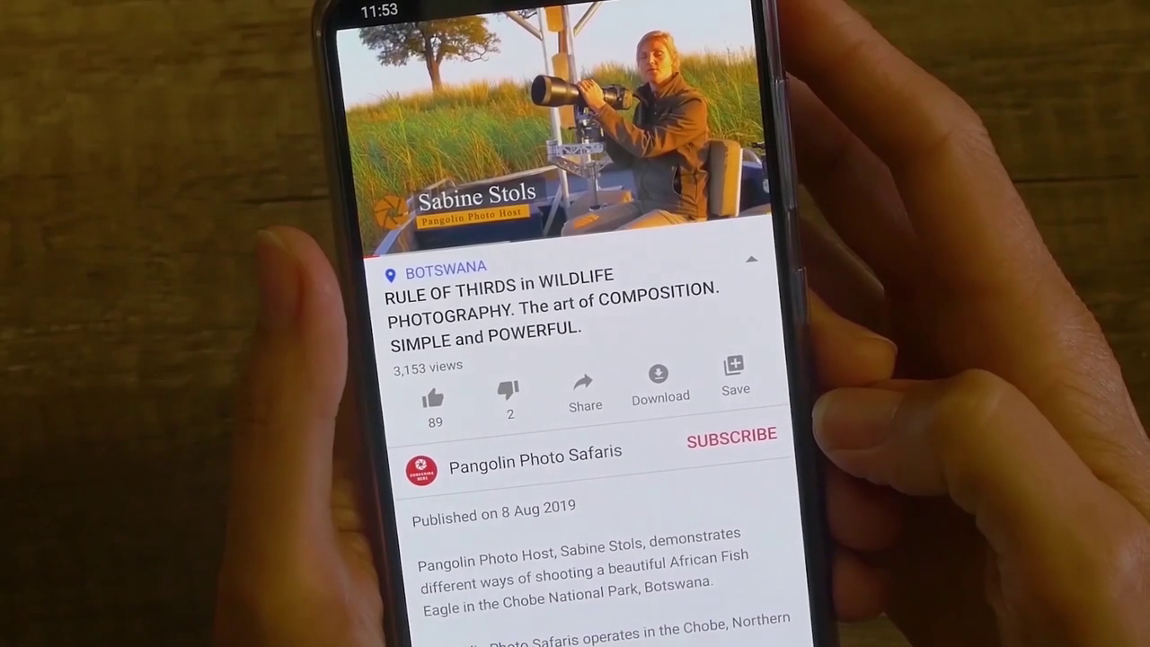
click(734, 439)
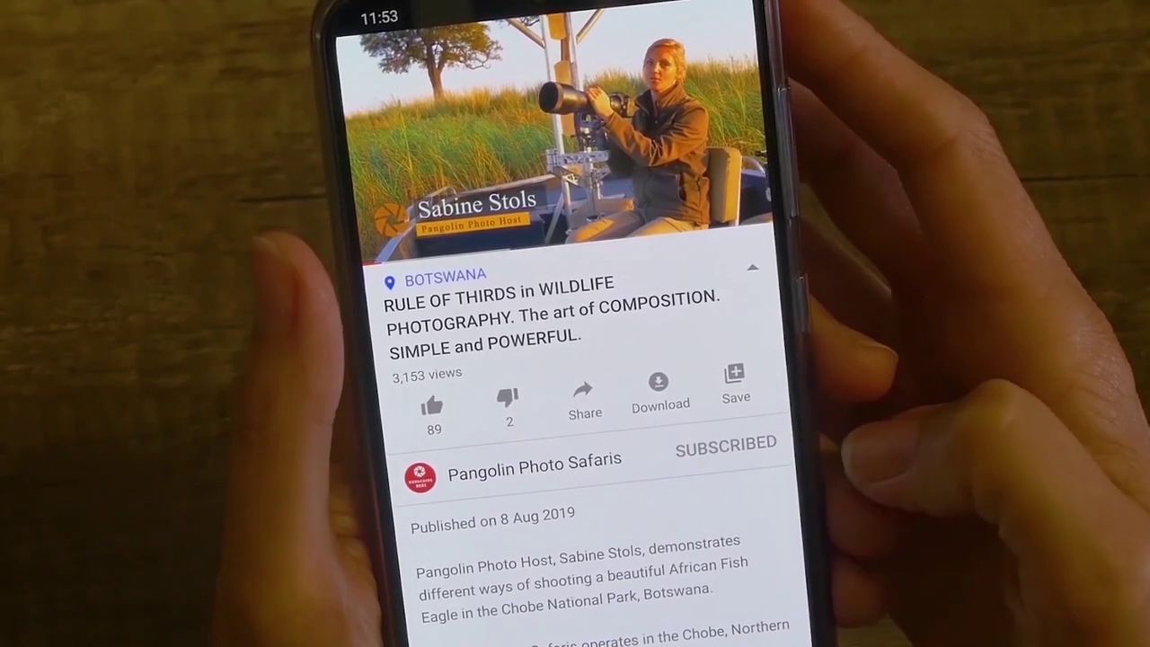
click(765, 440)
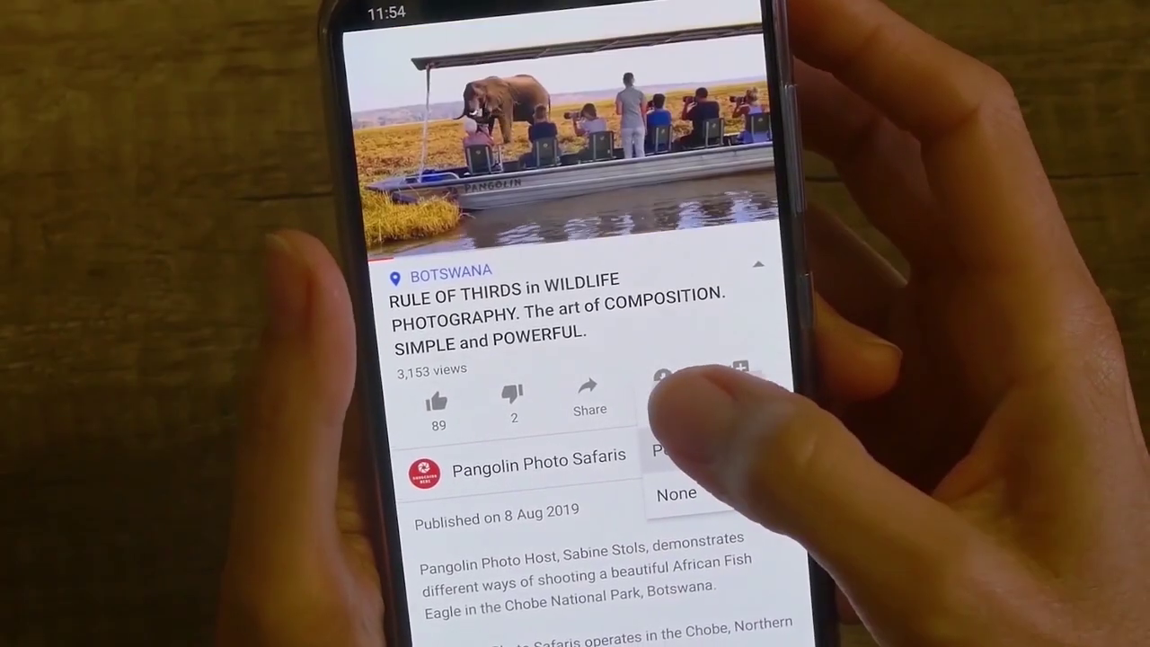
click(648, 408)
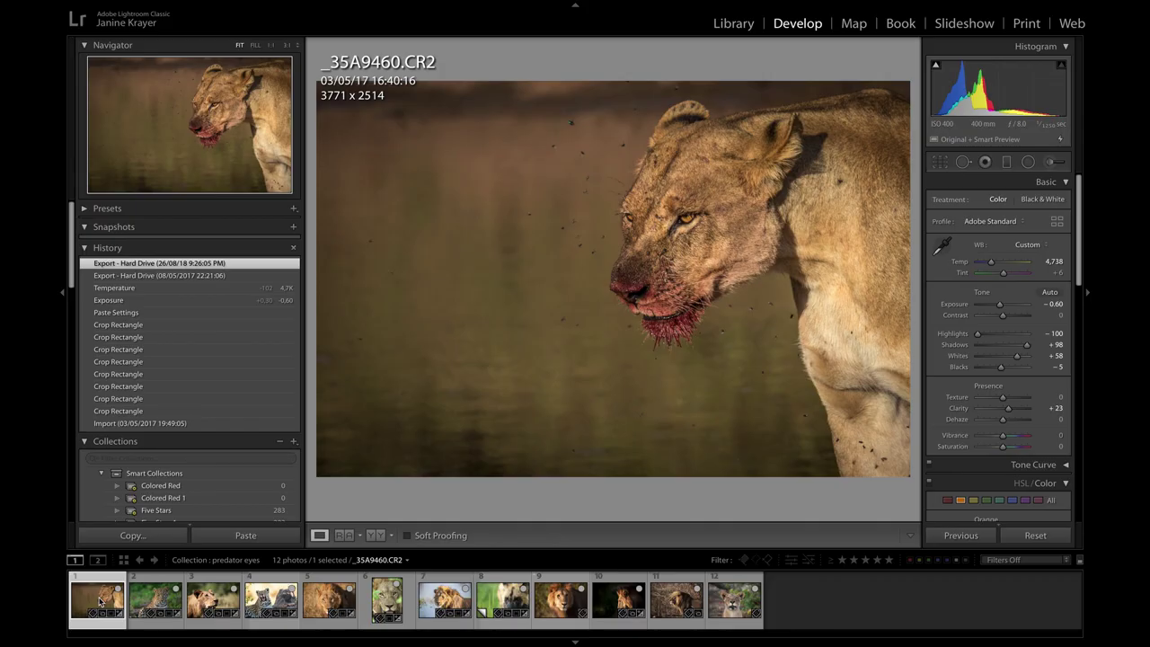
Browse the first five photos of the predator eyes collection and return to the lioness photo _35A9460.CR2.
key(Right)
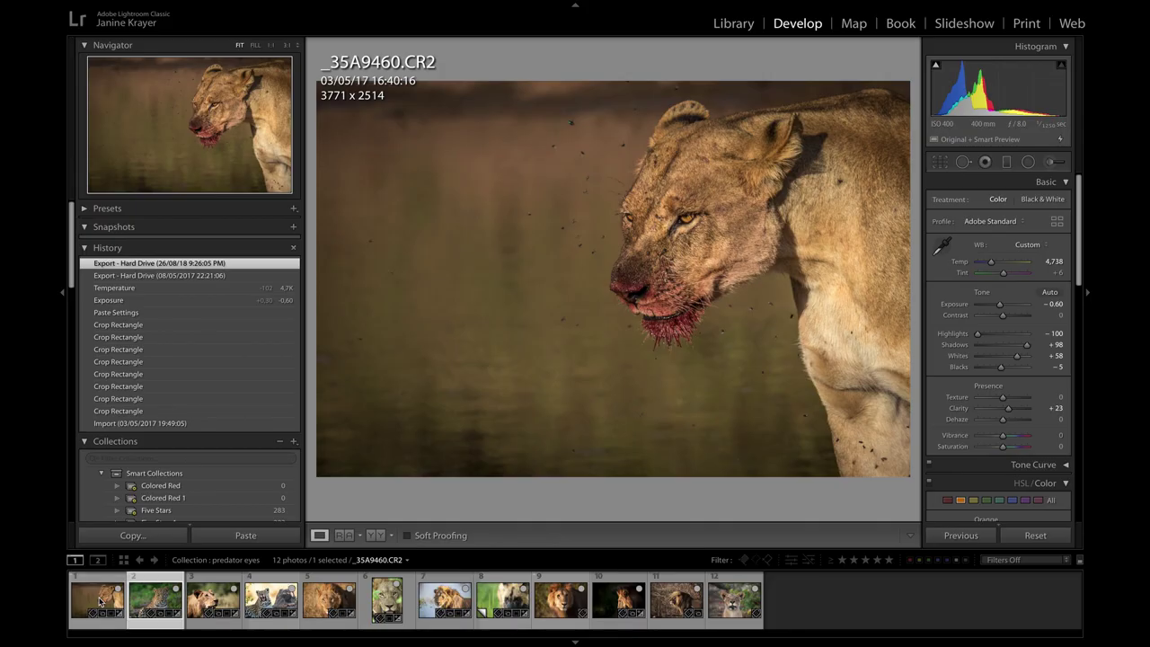
key(Right)
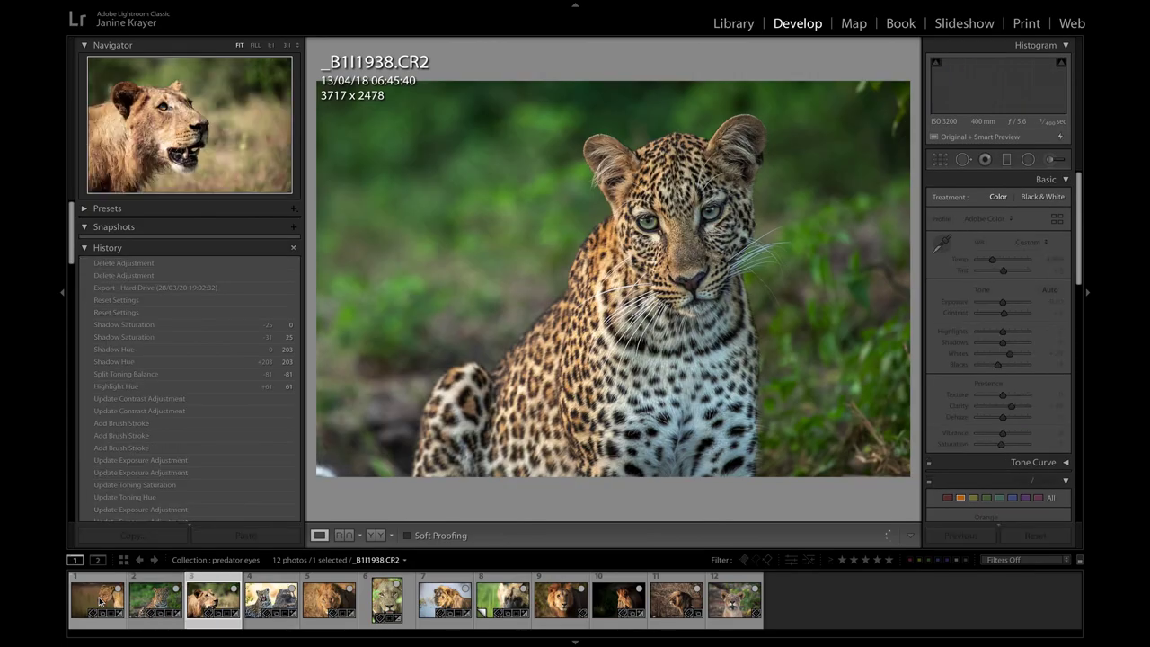
key(Right)
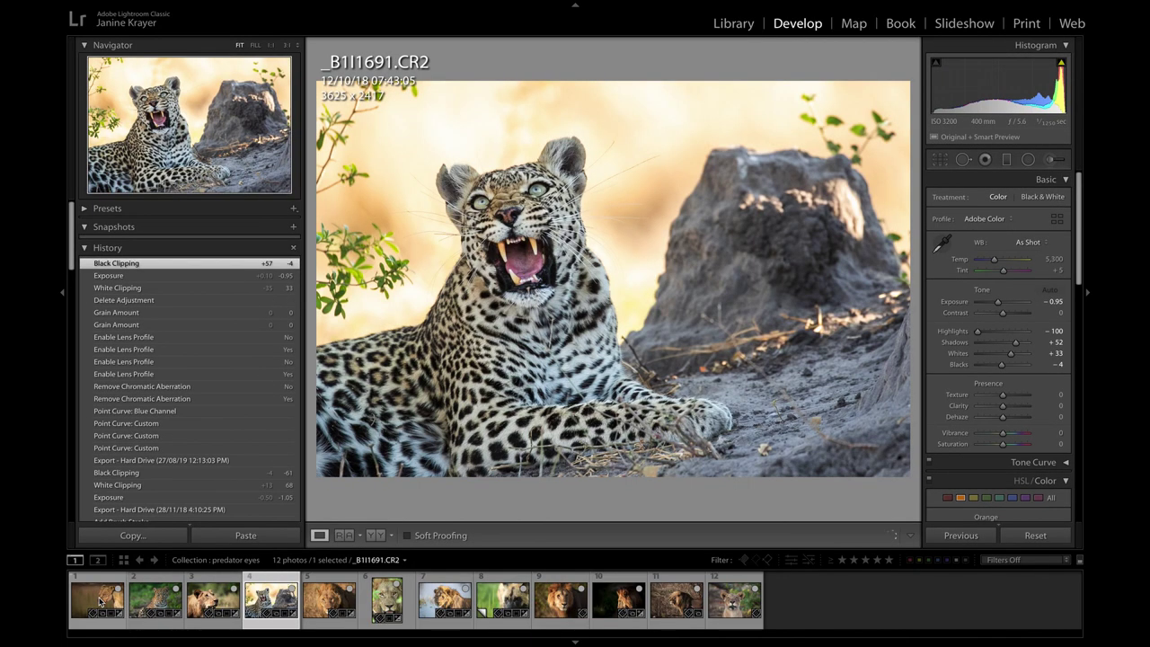
key(Right)
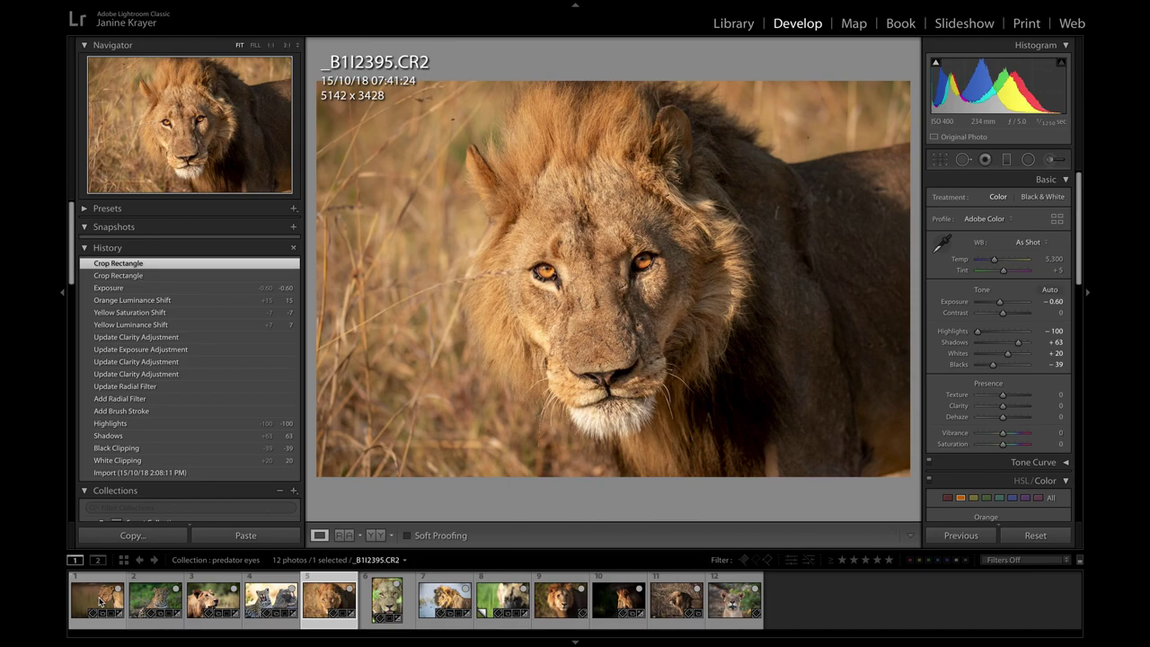
click(100, 600)
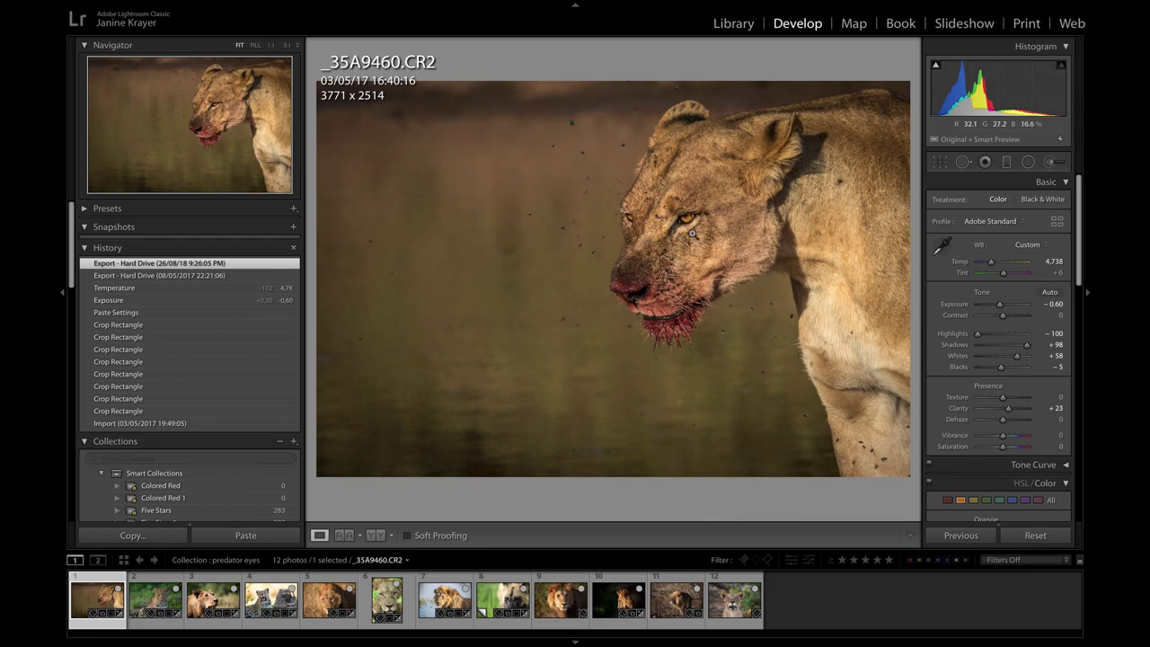
Examine the eyes at 1:1 in the lioness photo and in lion photos _B1I2395.CR2, _B1I3412.CR2 and _B1I3473.CR2.
click(694, 217)
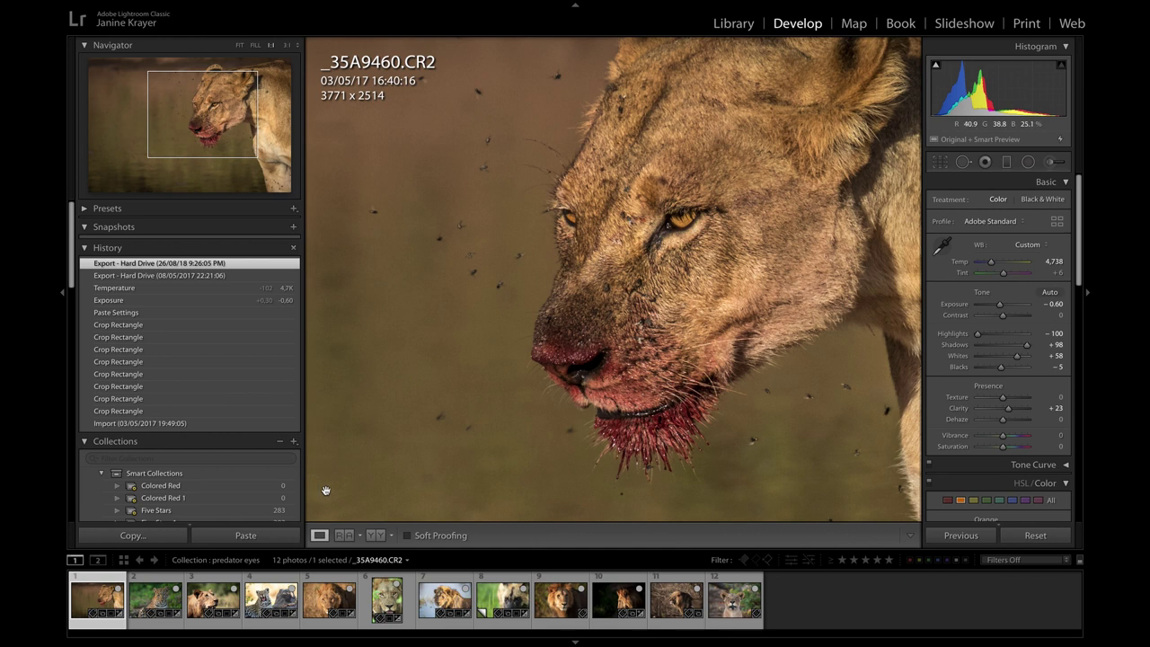
click(328, 599)
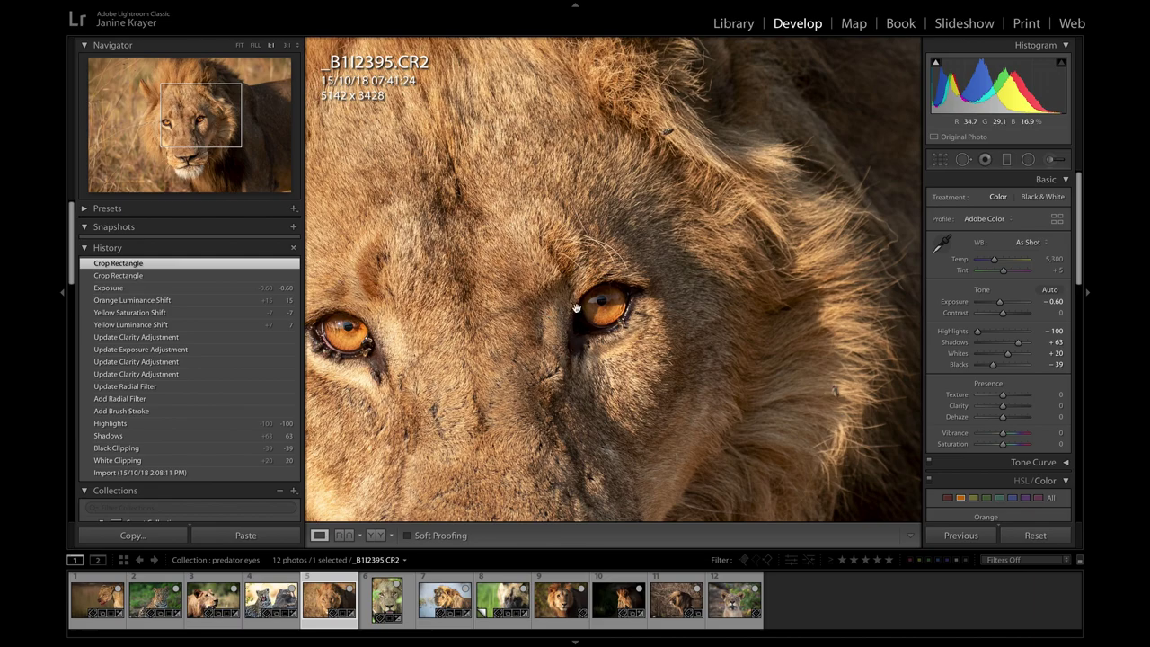
key(Right)
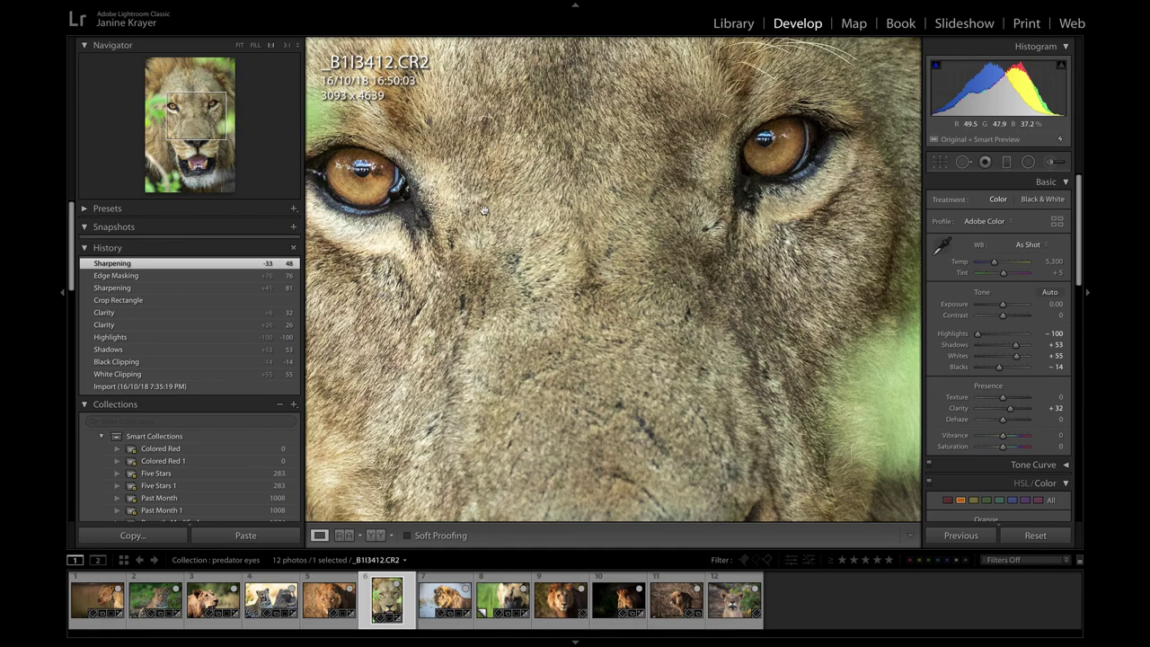
drag(483, 210, 584, 258)
drag(769, 258, 685, 261)
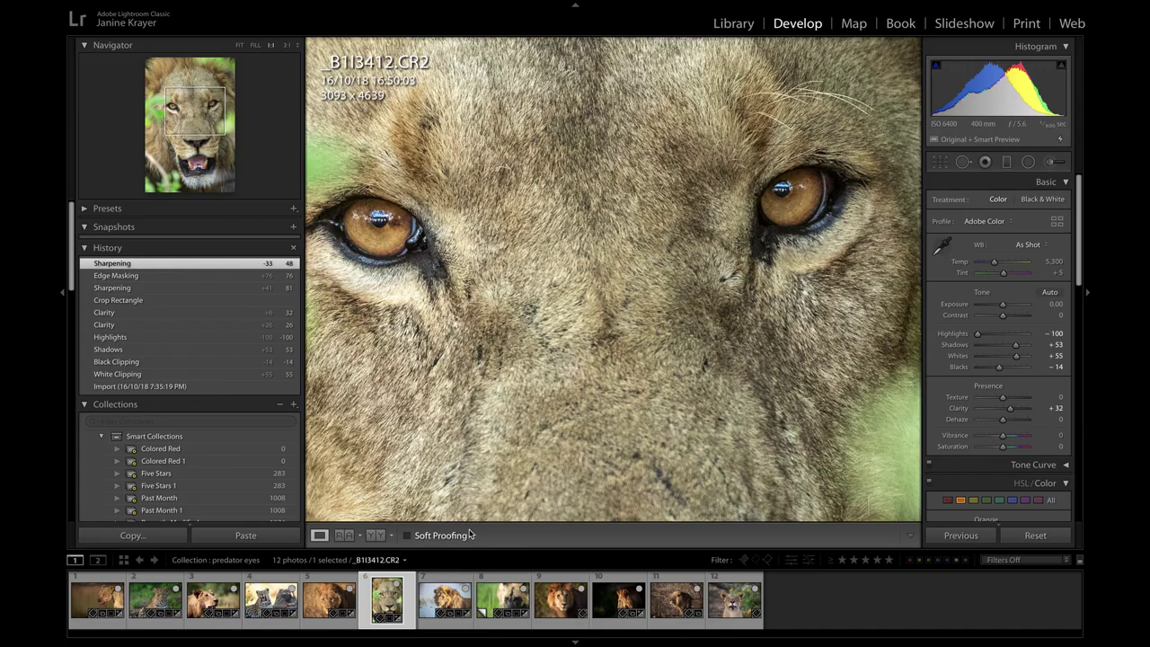
click(432, 600)
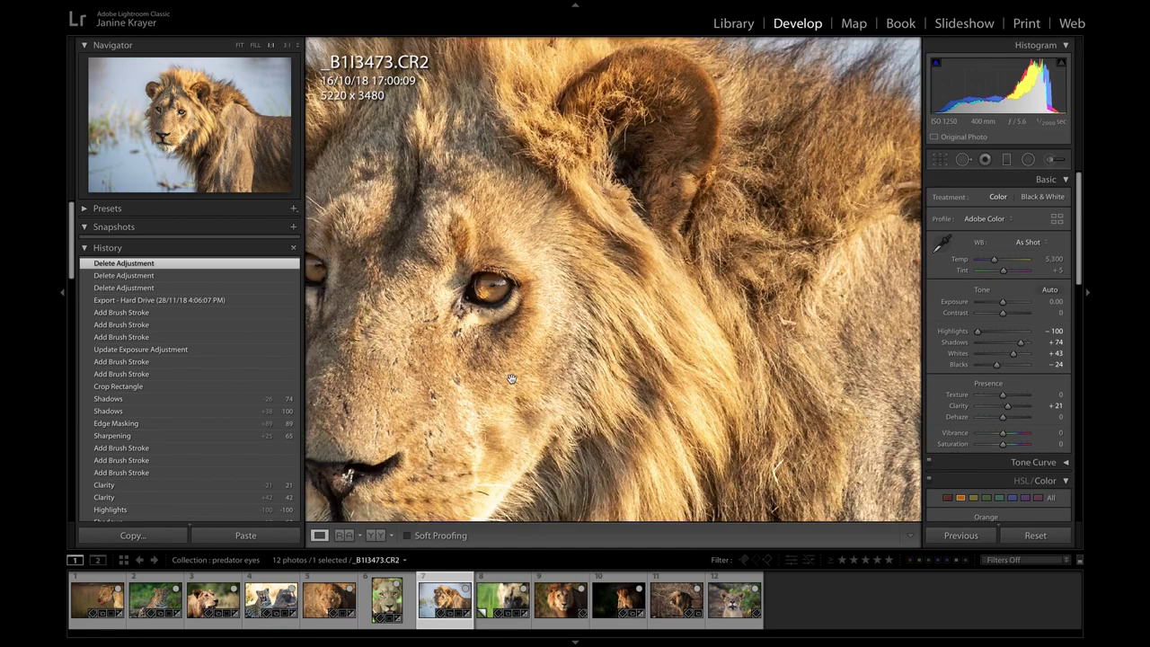
drag(521, 379, 625, 366)
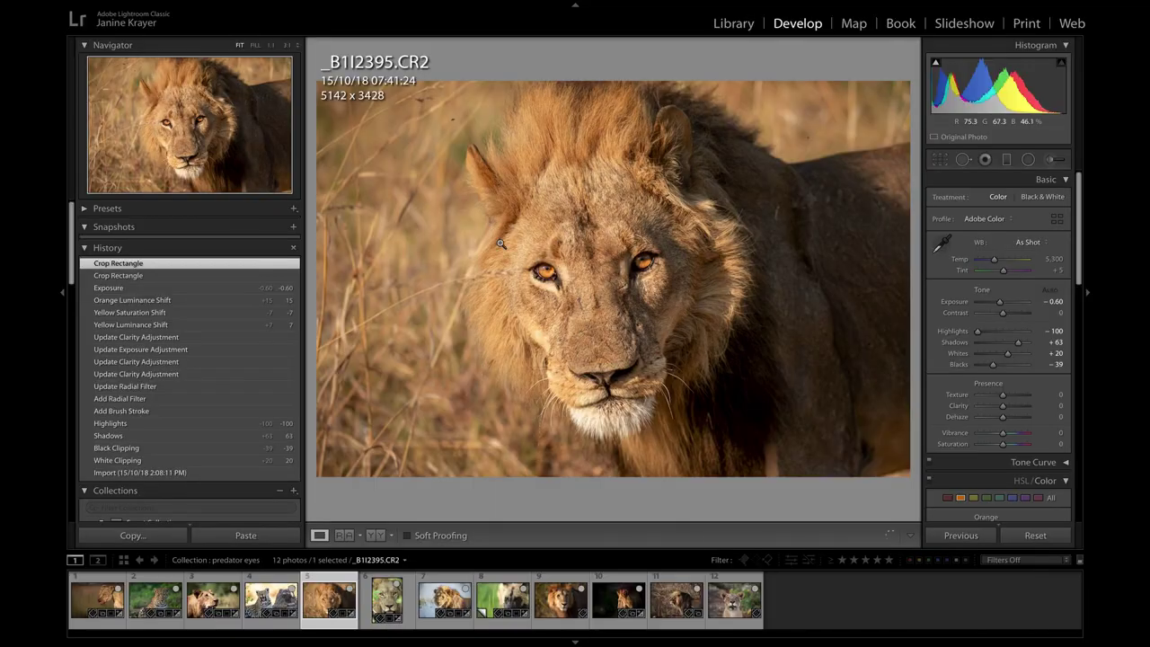
Inspect both of the lion's eyes and the light on them at 1:1 in _B1I2395.CR2, and return to the full photo.
click(557, 289)
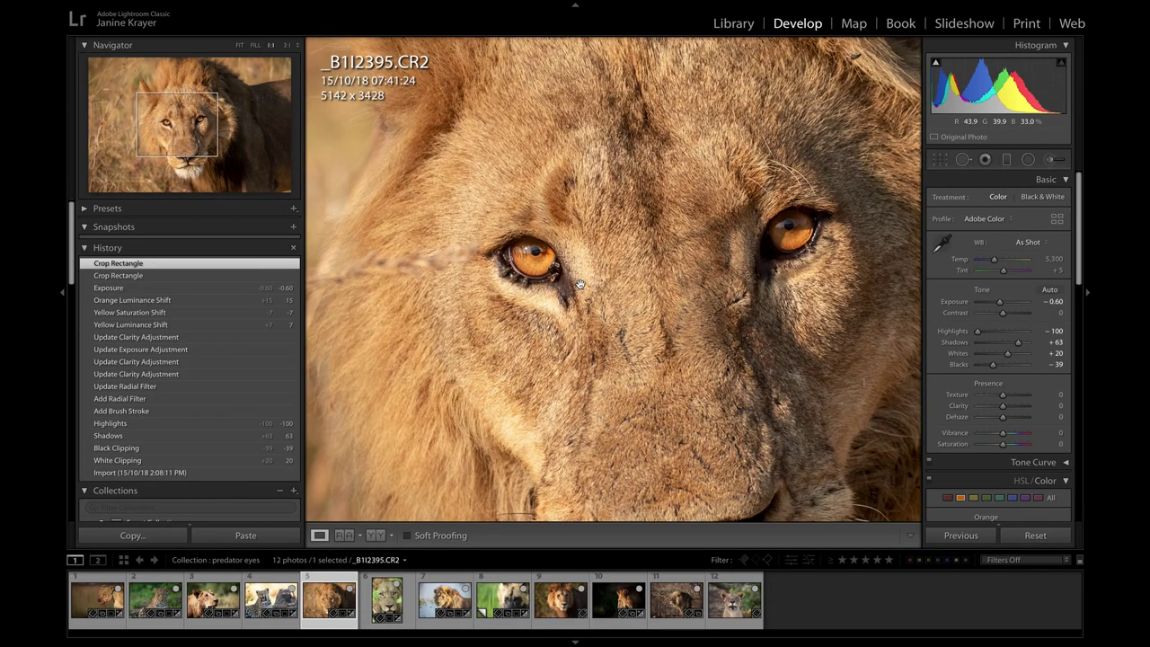
drag(552, 311, 549, 307)
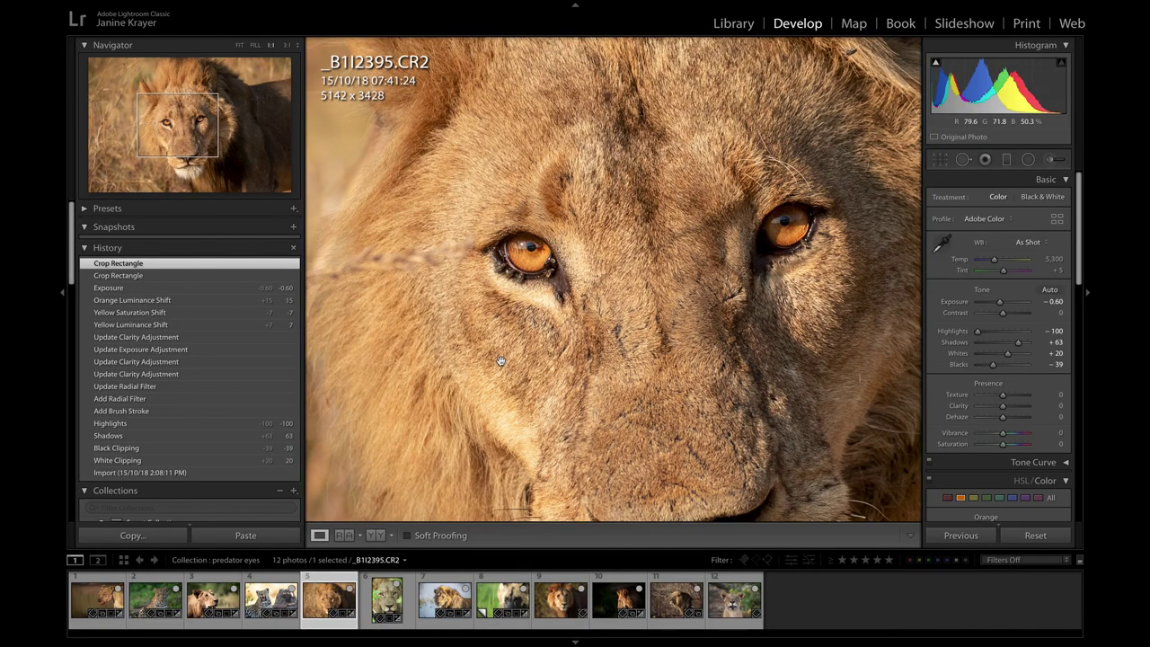
drag(757, 314, 724, 323)
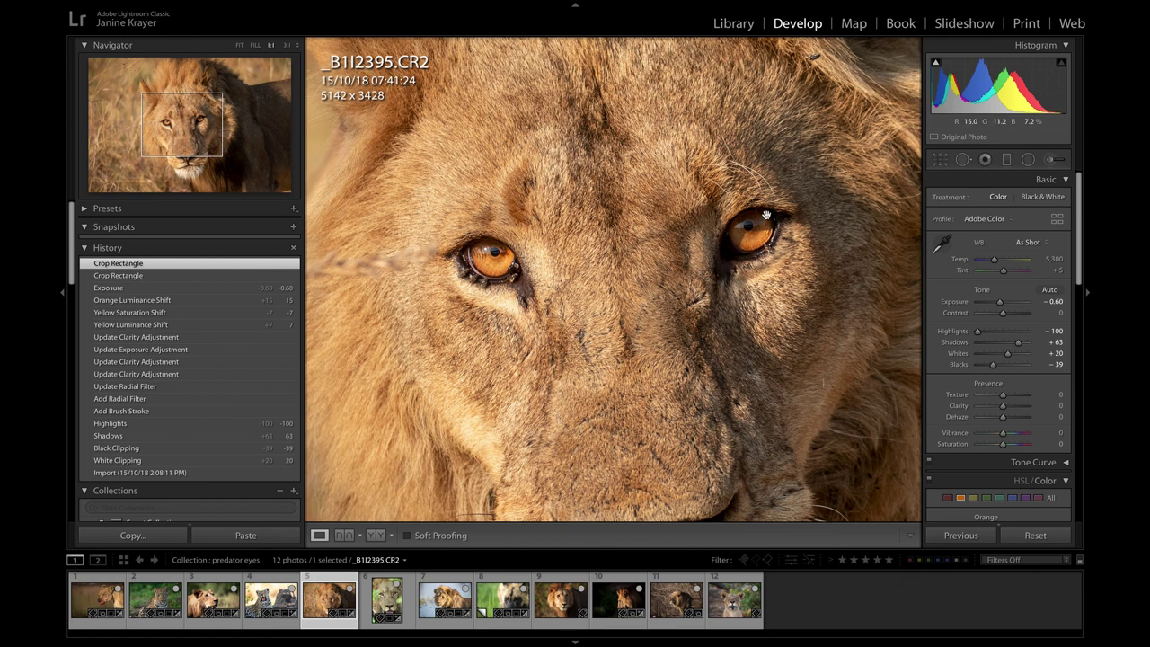
scroll(629, 247, right, 2)
scroll(620, 255, down, 1)
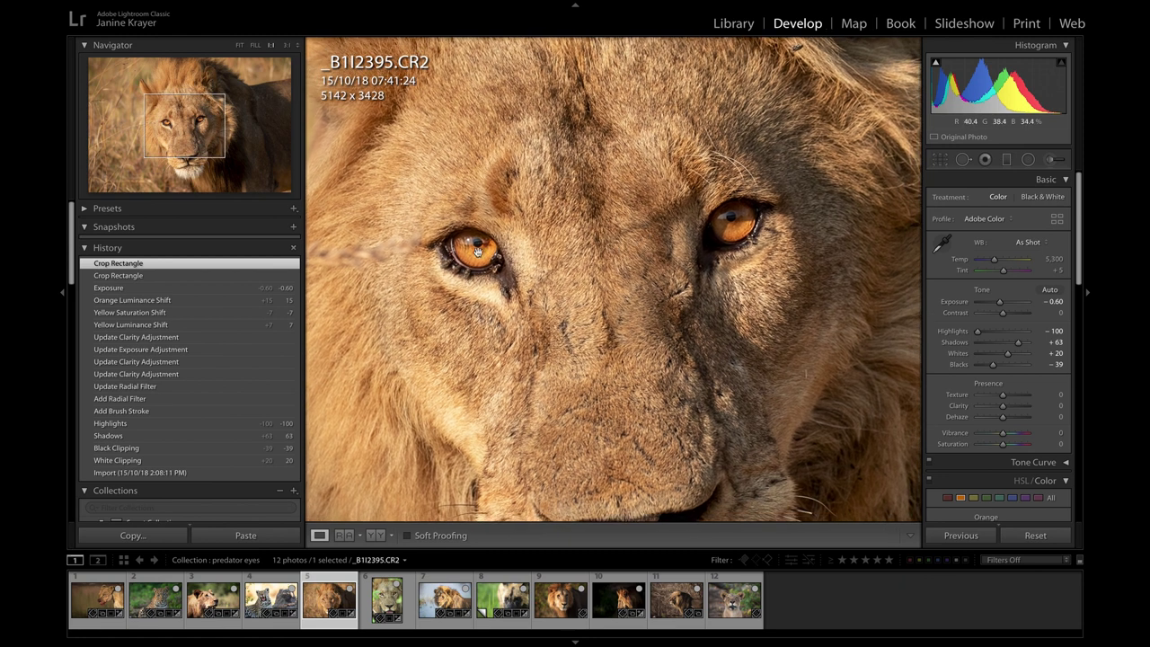
click(529, 281)
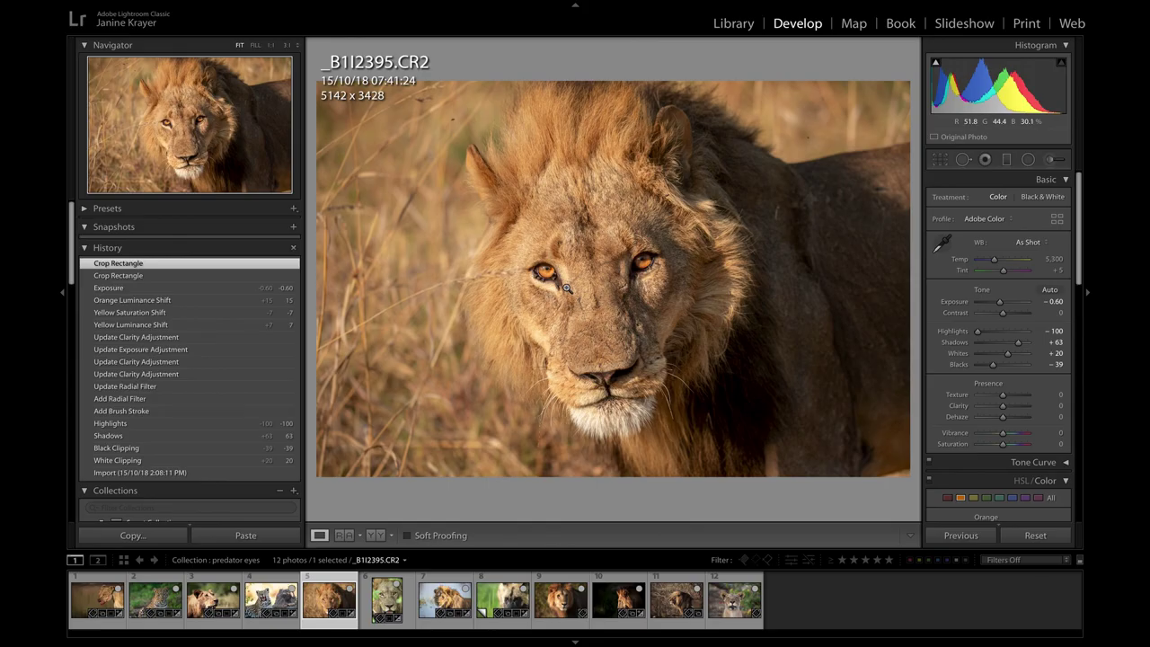
Start the Adjustment Brush on a 1:1 view of the lion's eyes and reset all its effect settings to zero.
click(569, 286)
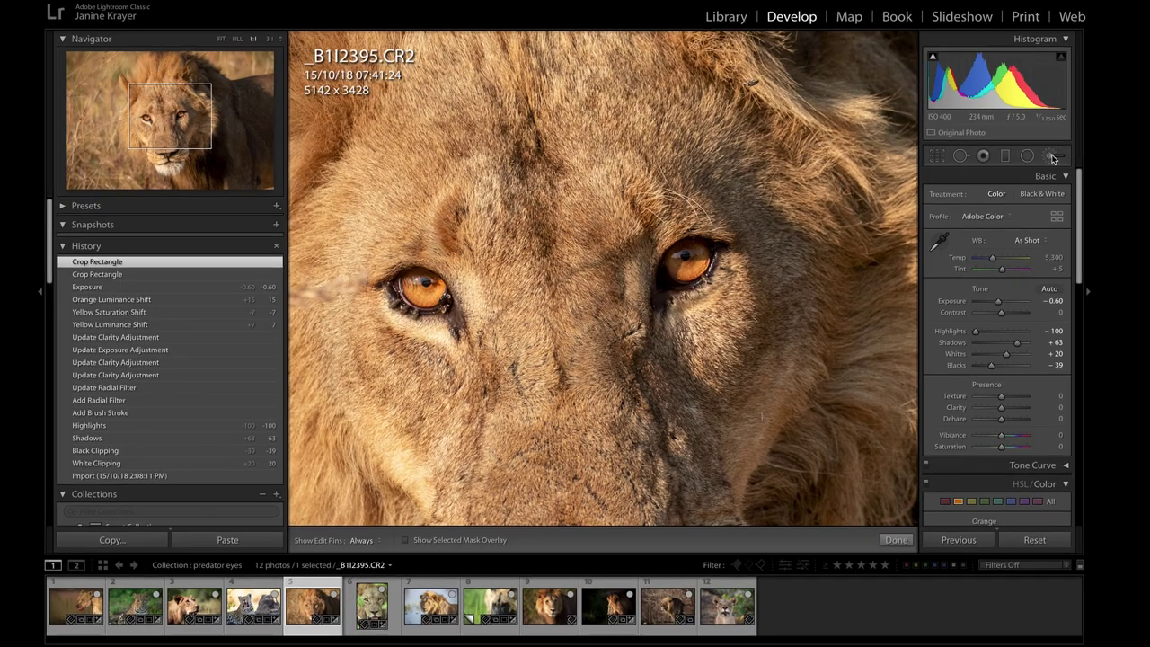
click(1052, 160)
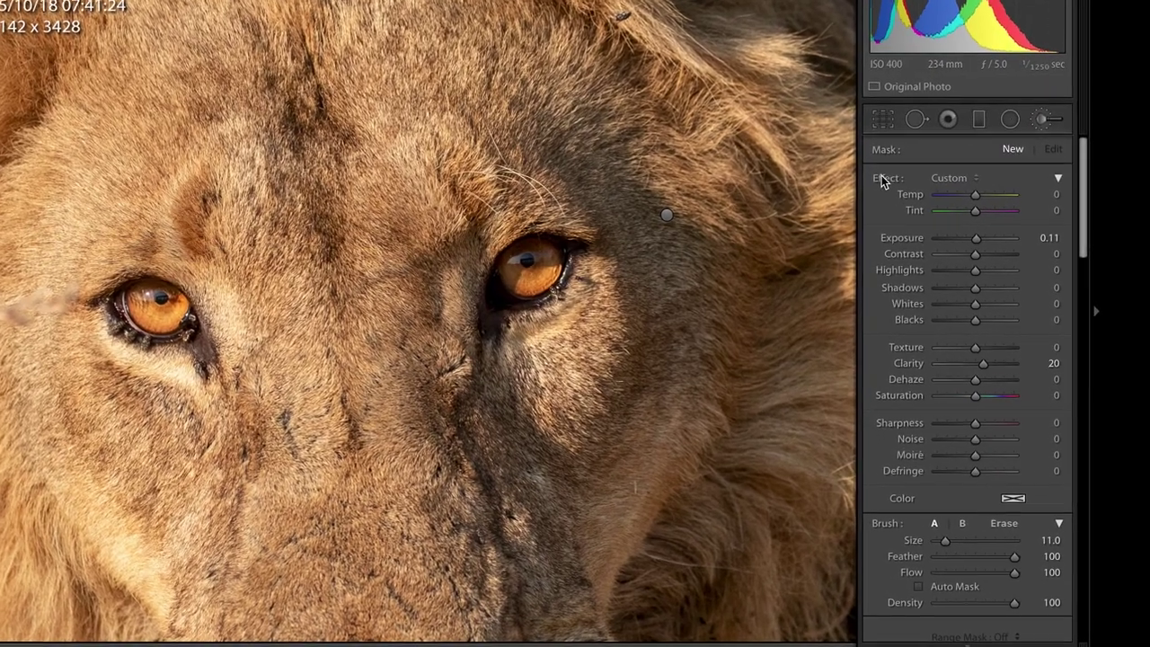
double_click(882, 181)
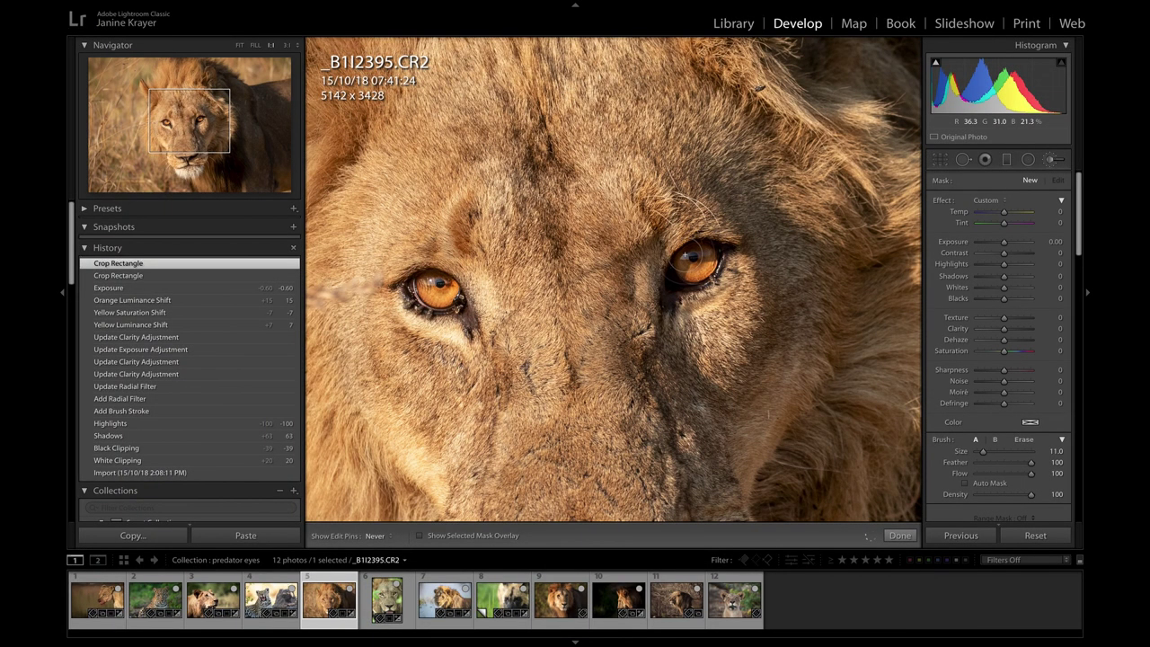
Brush a mask over the lion's eye on the photo's right side and erase the overspill around it using a 5.7 auto-masked eraser.
drag(710, 255, 692, 263)
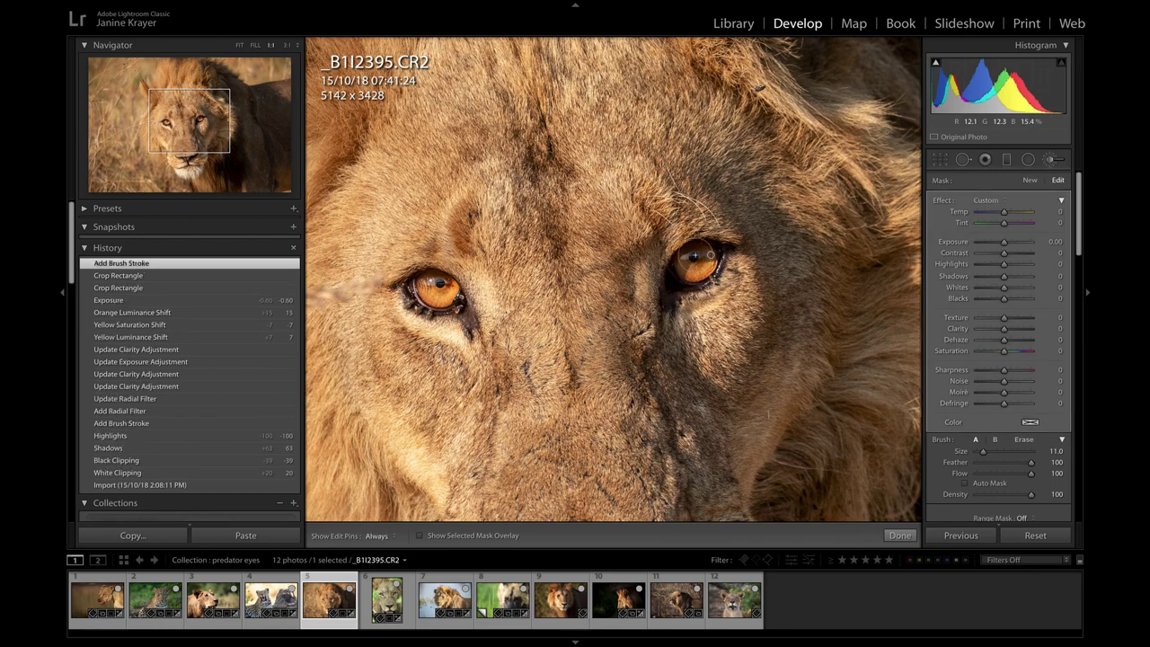
key(o)
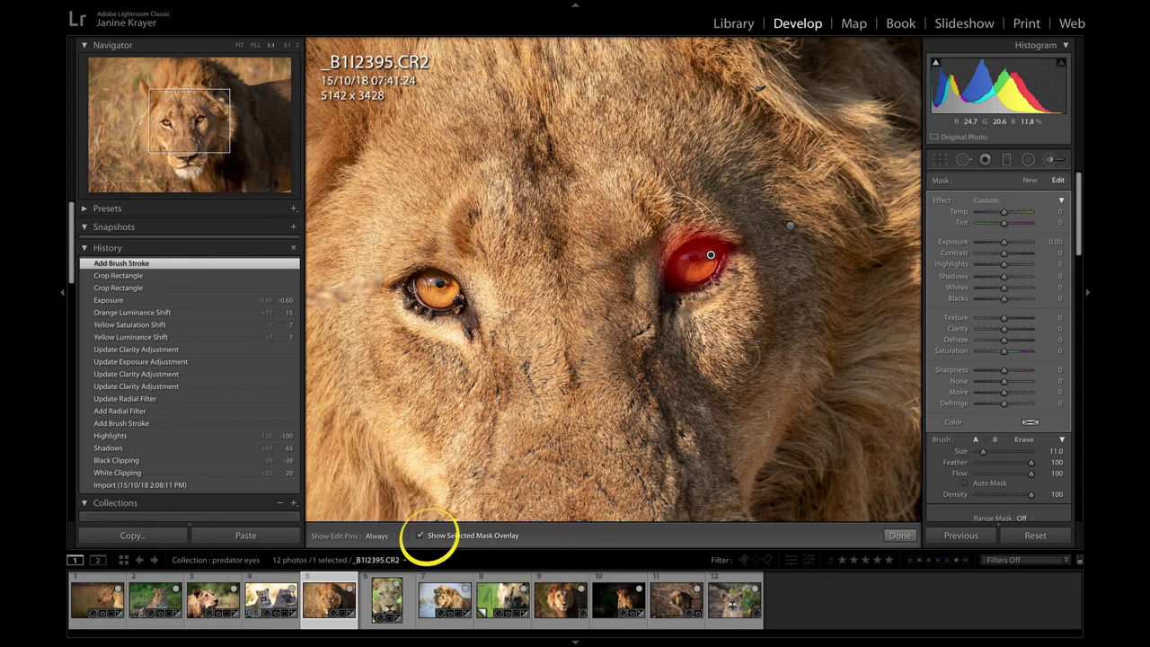
key(alt)
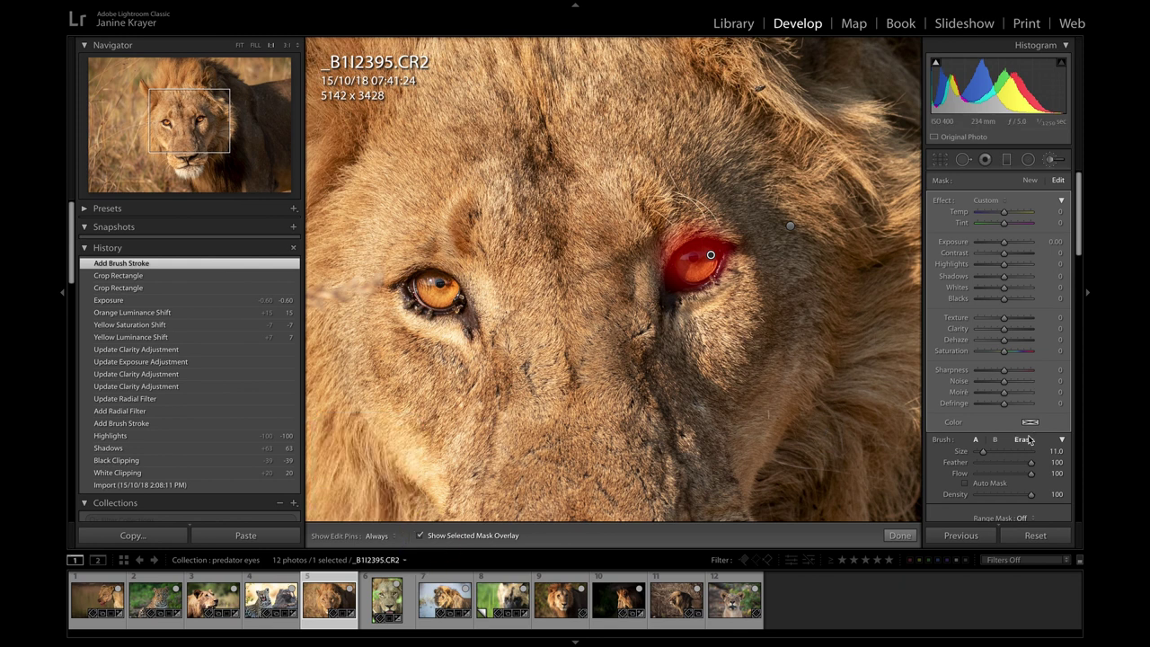
key(h)
mouse_move(662, 301)
mouse_down()
mouse_move(669, 274)
mouse_move(685, 274)
mouse_move(654, 269)
mouse_move(662, 247)
mouse_move(729, 236)
mouse_move(738, 251)
mouse_move(699, 232)
mouse_move(666, 257)
mouse_move(688, 236)
mouse_move(733, 247)
mouse_move(709, 231)
mouse_up()
key(h)
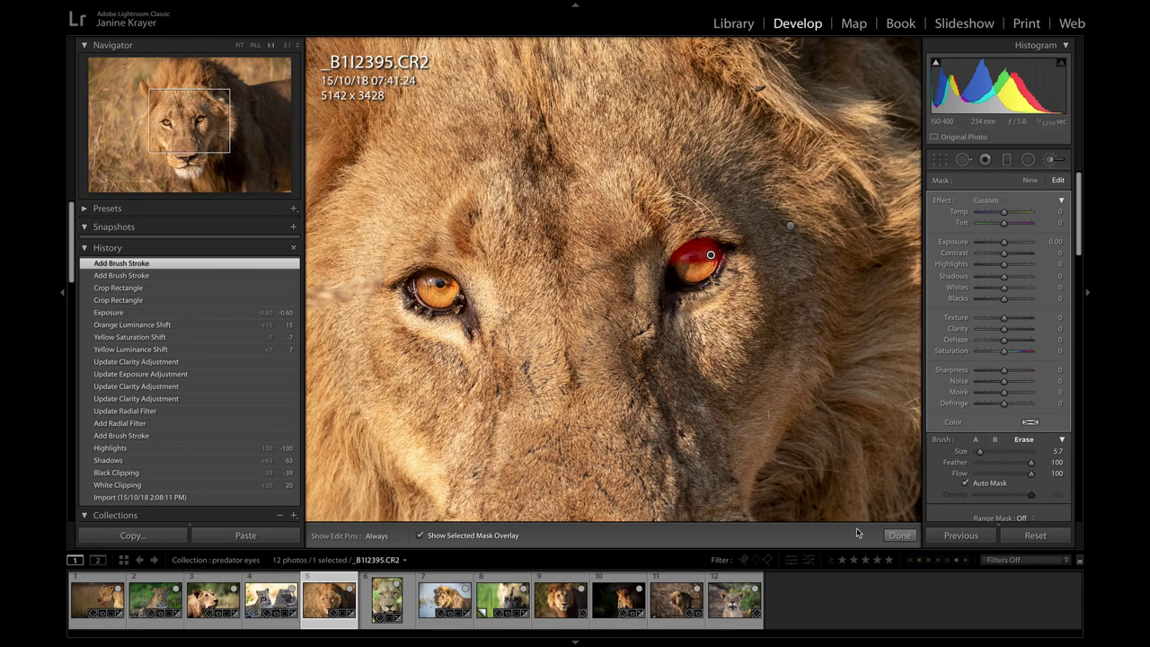
key(o)
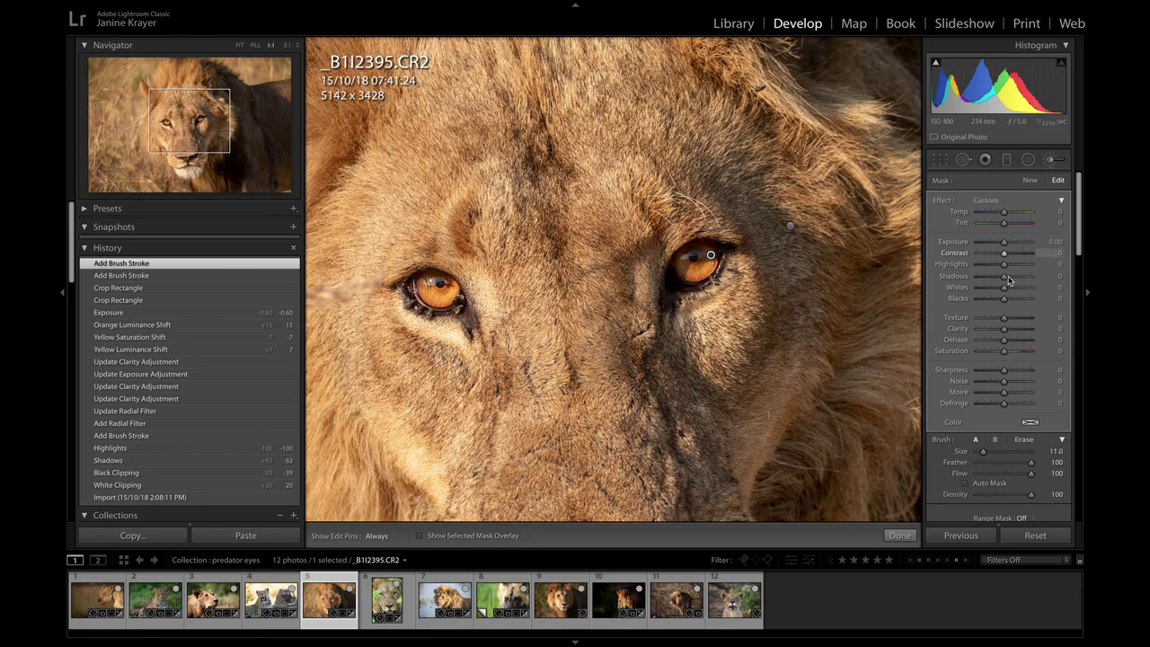
Set the eye mask's Shadows to 100 and its Exposure to 0.36.
drag(1004, 276, 1044, 276)
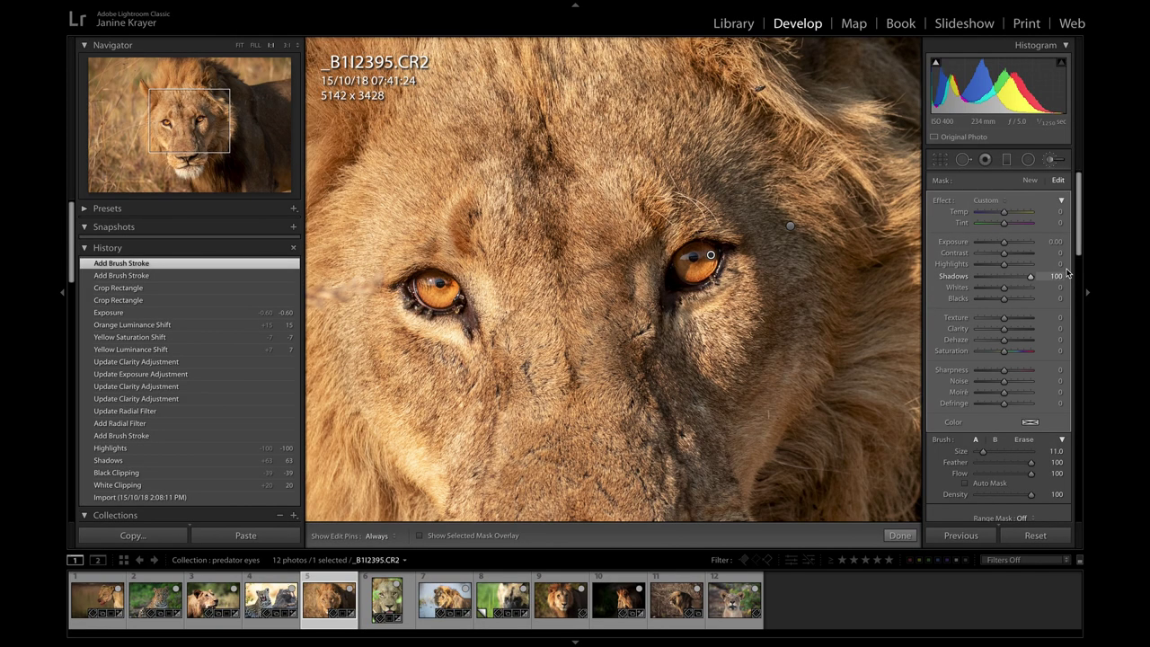
right_click(1060, 275)
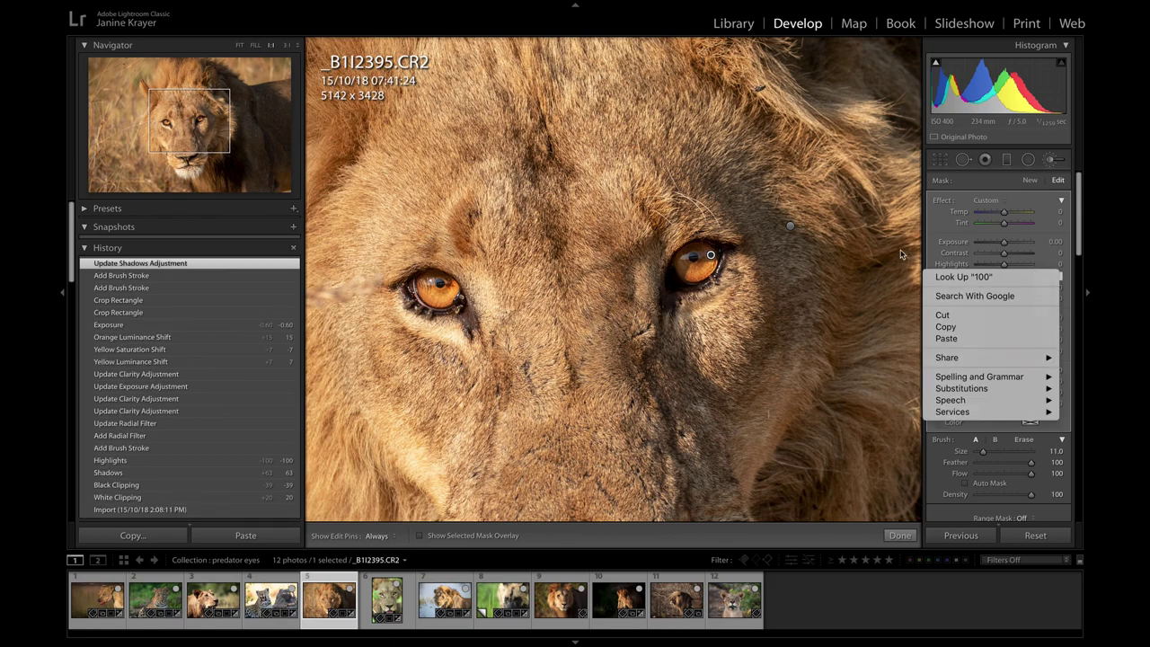
click(692, 258)
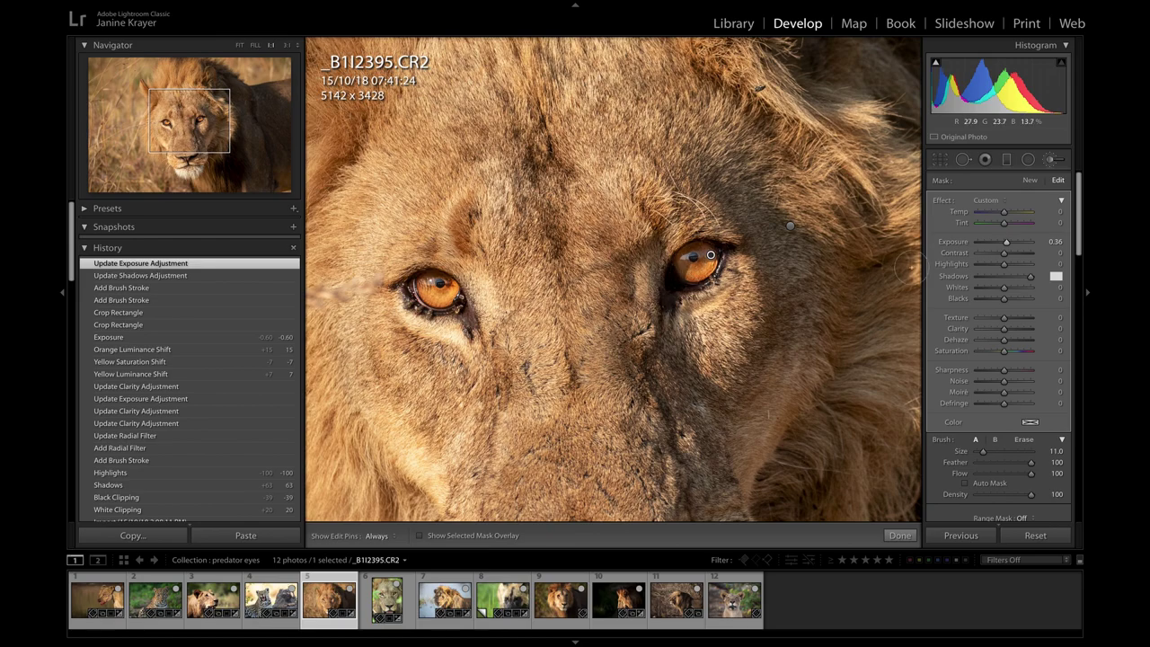
Check the area covered by the eye mask by switching its overlay on and off.
key(o)
key(o)
key(o)
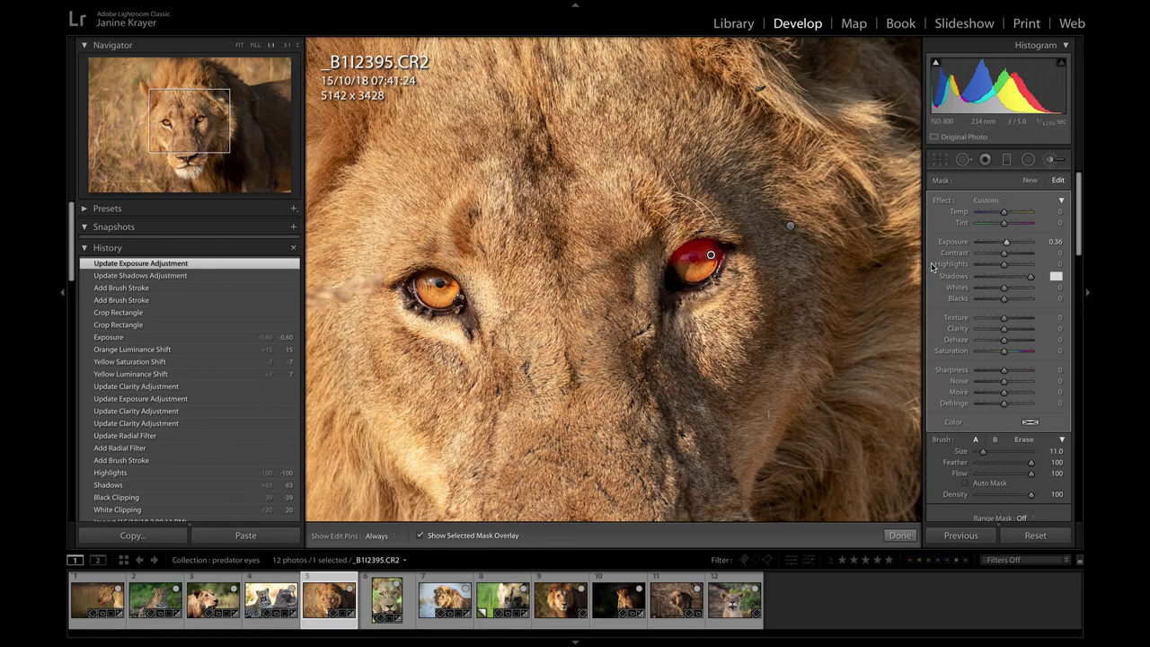
key(o)
key(o)
key(o)
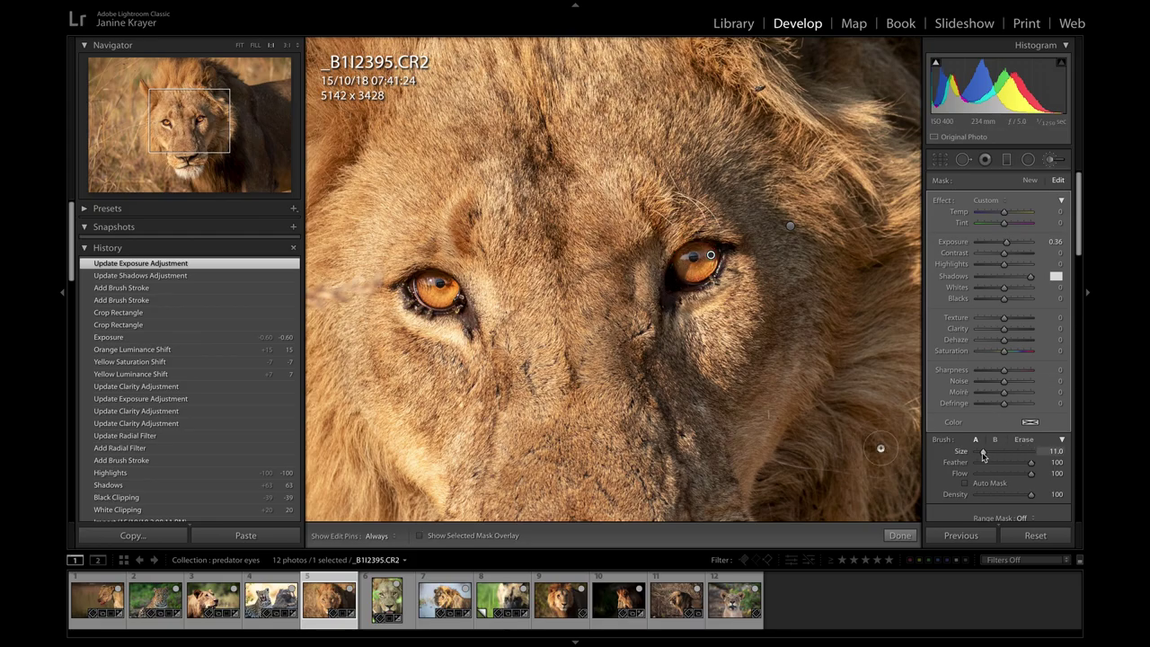
Extend the mask over the shaded iris of the eye on the photo's right side with a 5.4 brush and set its Exposure to 0.59.
drag(982, 455, 979, 455)
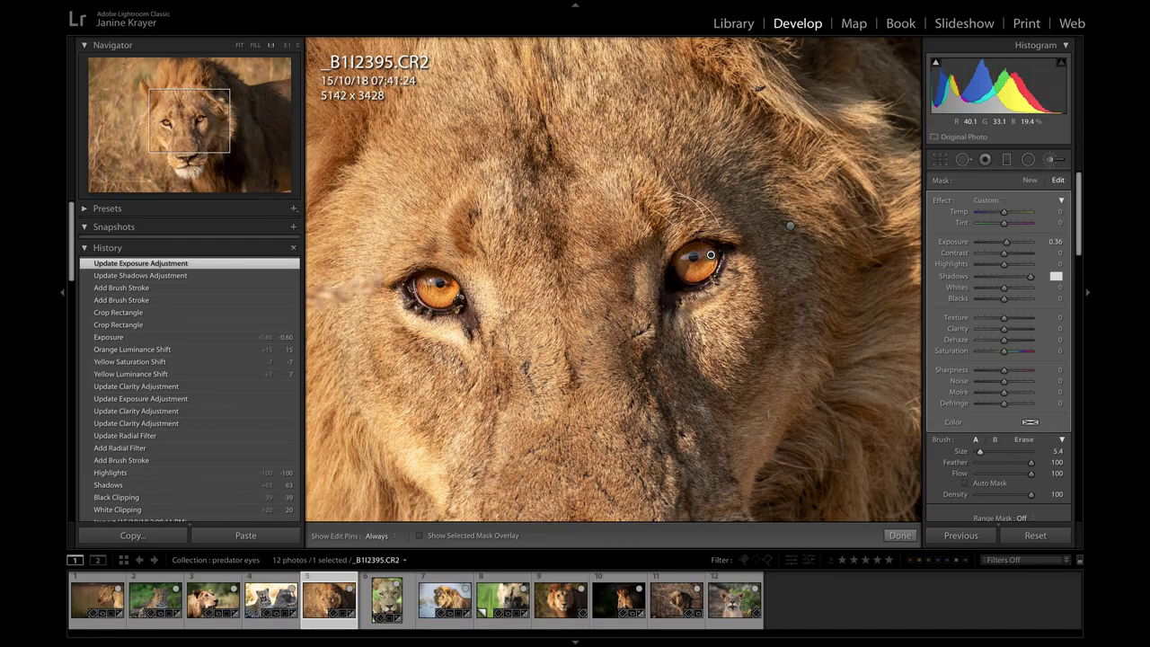
click(287, 46)
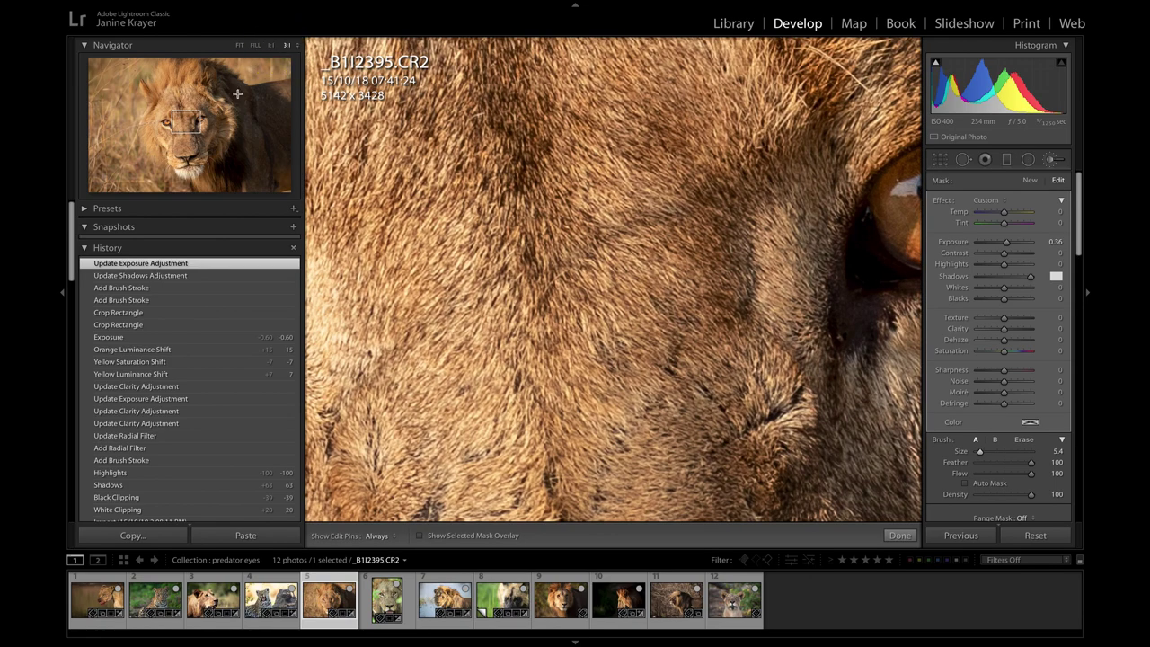
drag(189, 132, 203, 131)
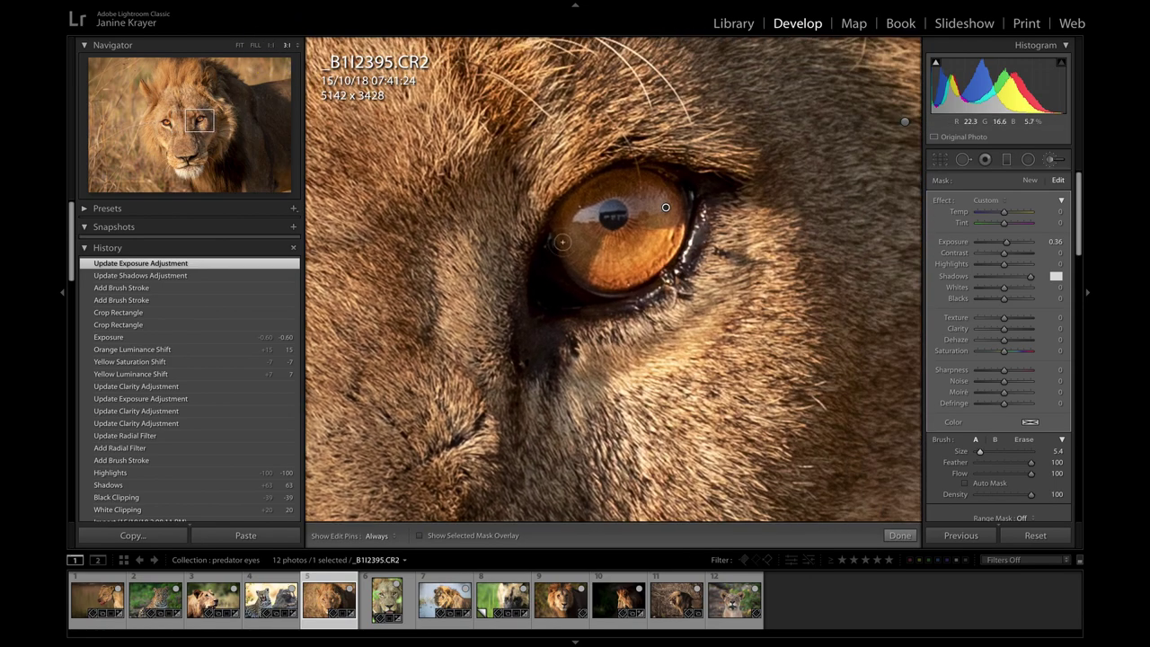
key(h)
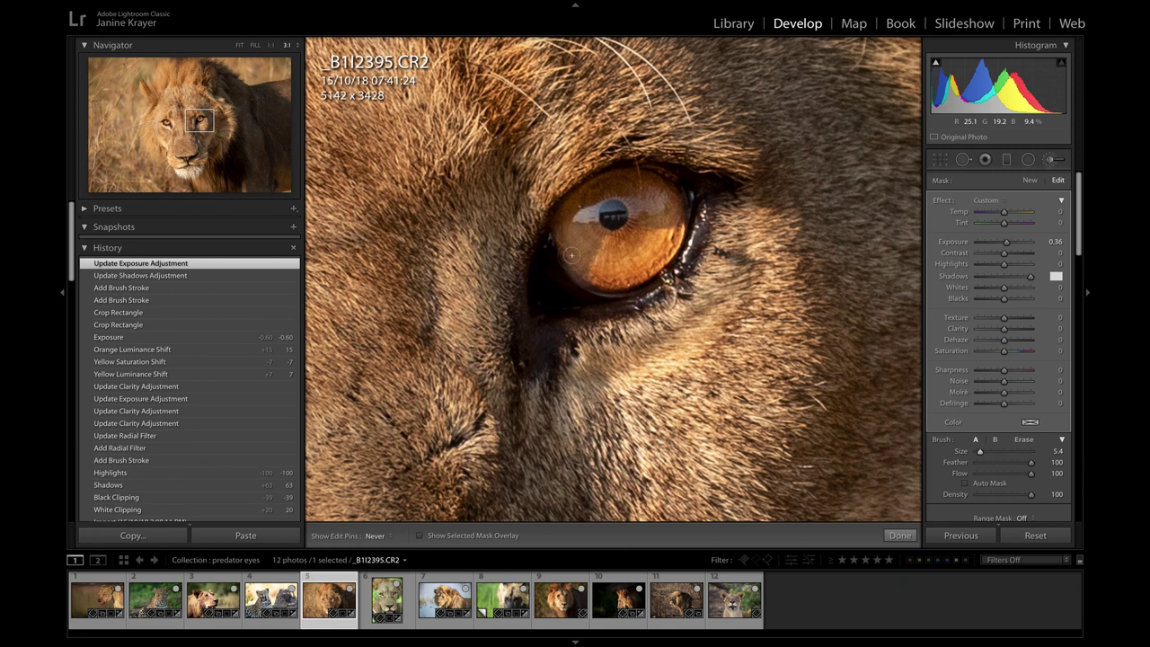
mouse_move(569, 221)
mouse_down()
mouse_move(687, 220)
mouse_move(647, 223)
mouse_up()
key(h)
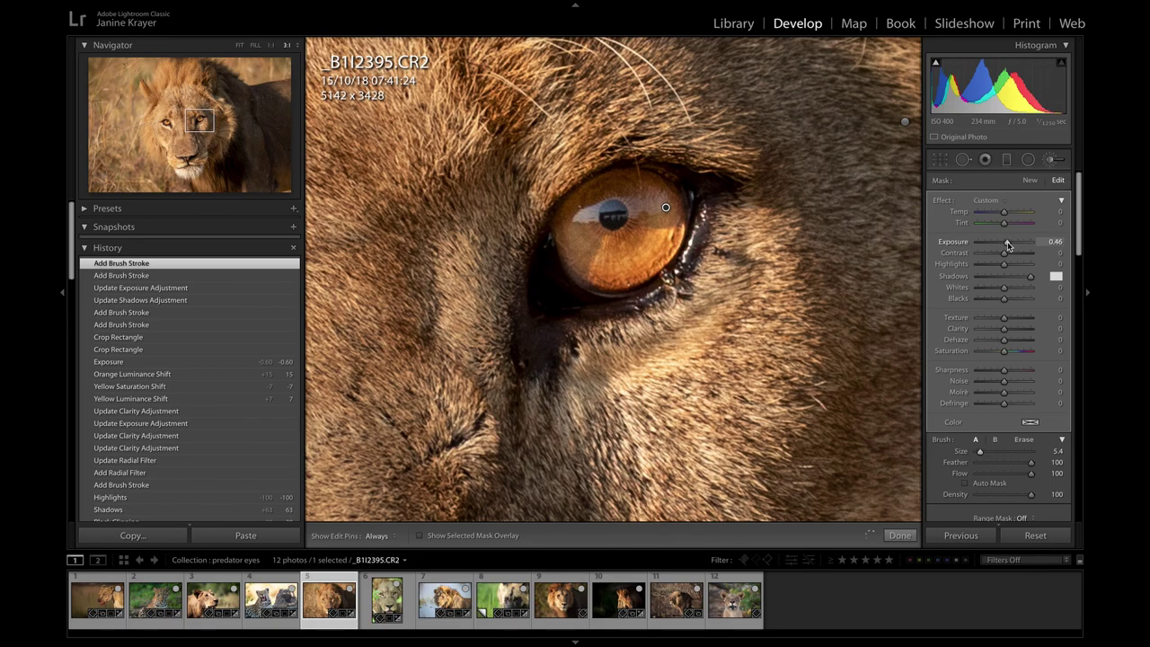
drag(1007, 244, 1008, 244)
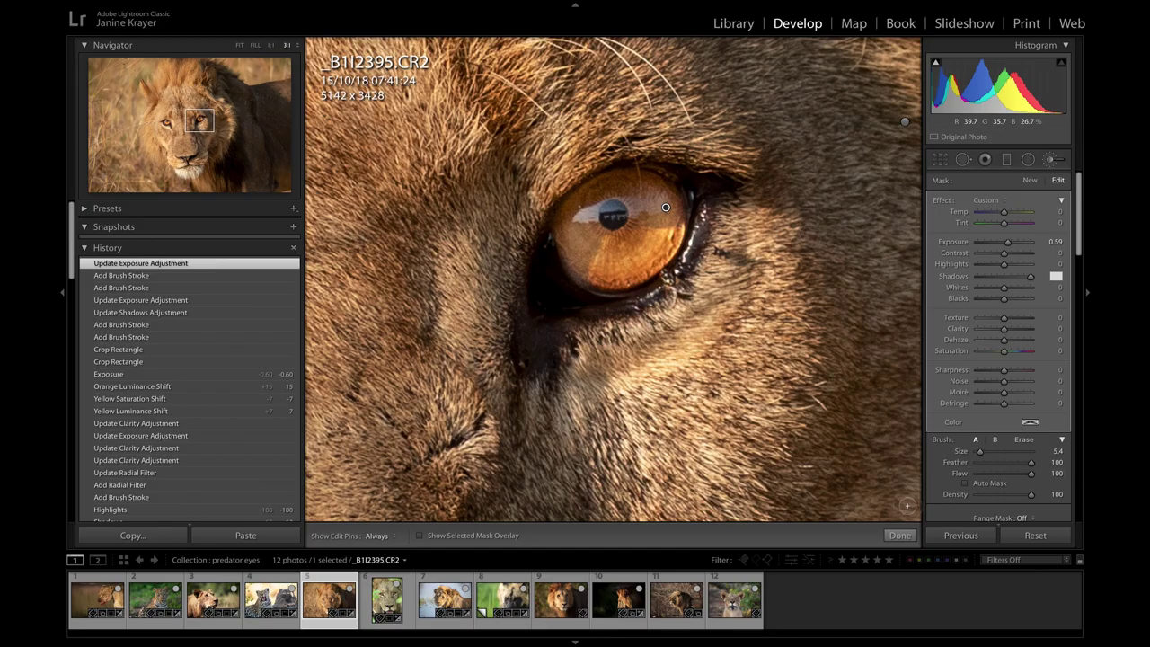
click(903, 537)
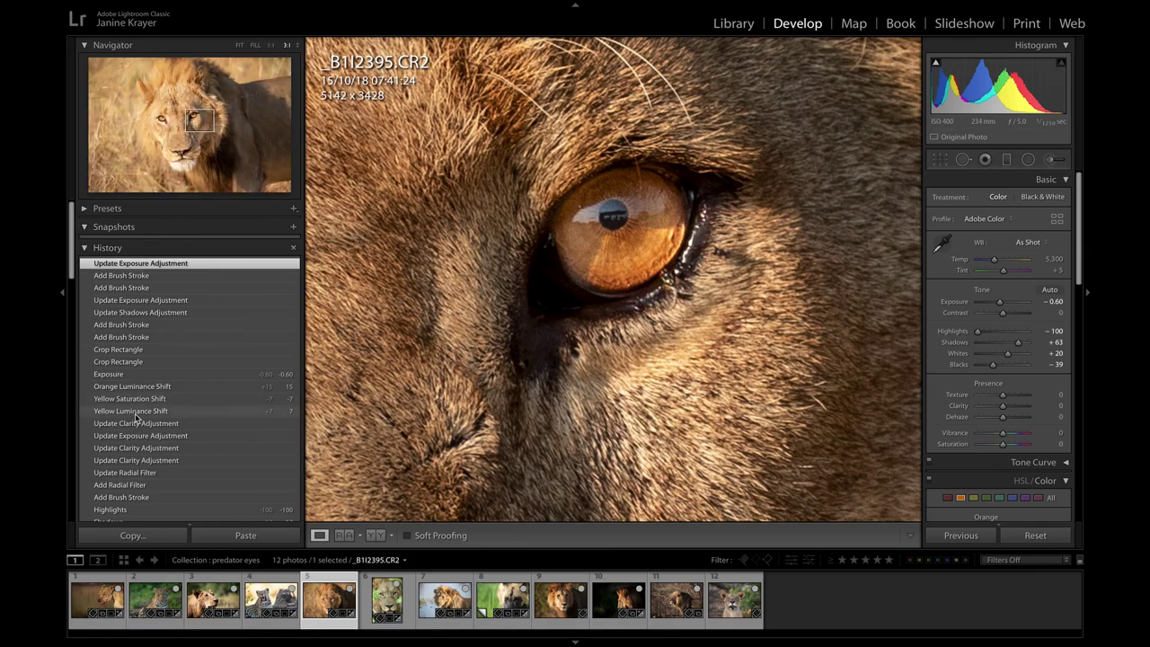
Compare that eye before and after its brush adjustments by switching between the first mask stroke and the latest history state.
click(144, 338)
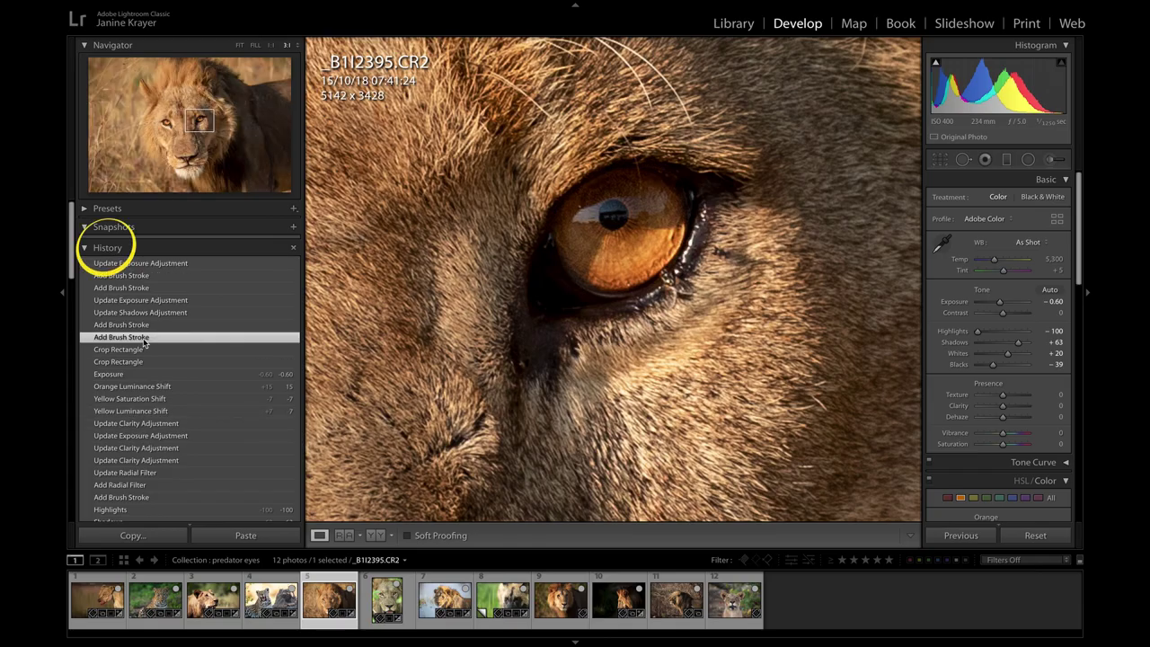
click(141, 263)
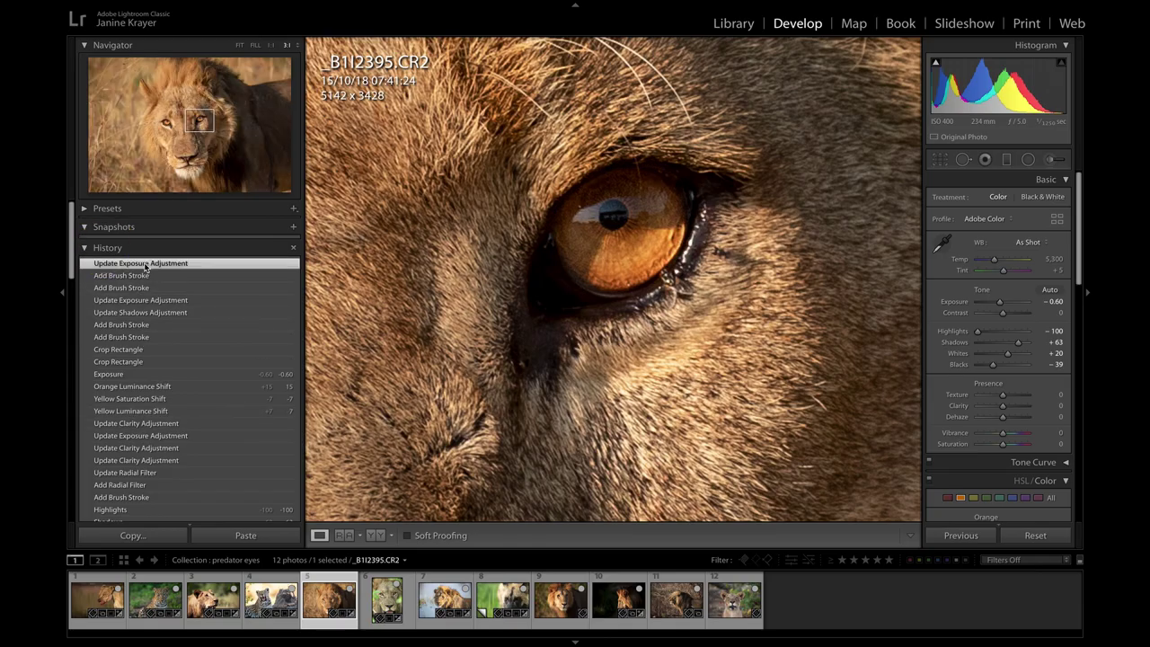
click(139, 338)
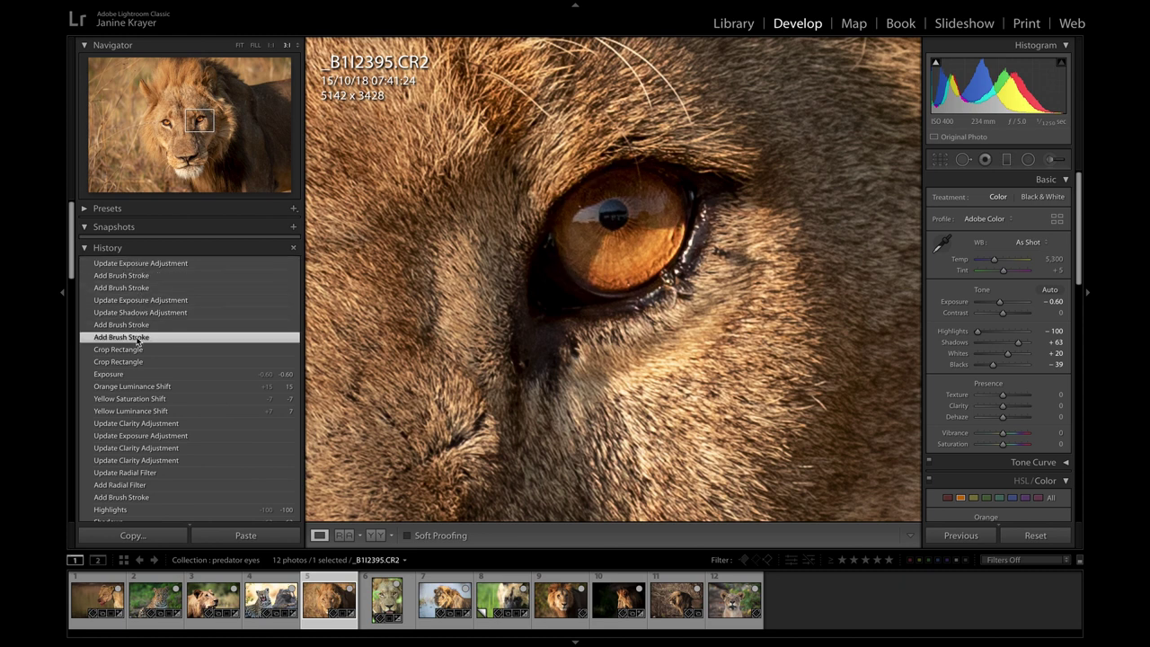
click(128, 264)
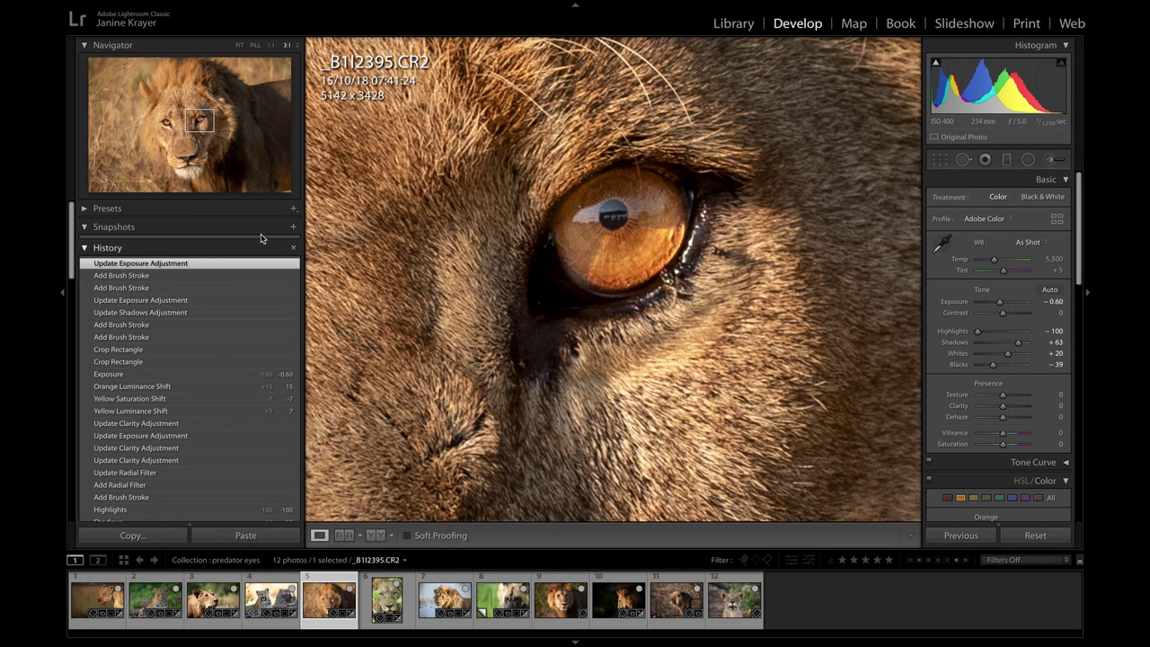
Start a new Adjustment Brush mask with its overlay shown and paint the shaded upper iris of the eye on the photo's left side.
drag(199, 120, 170, 120)
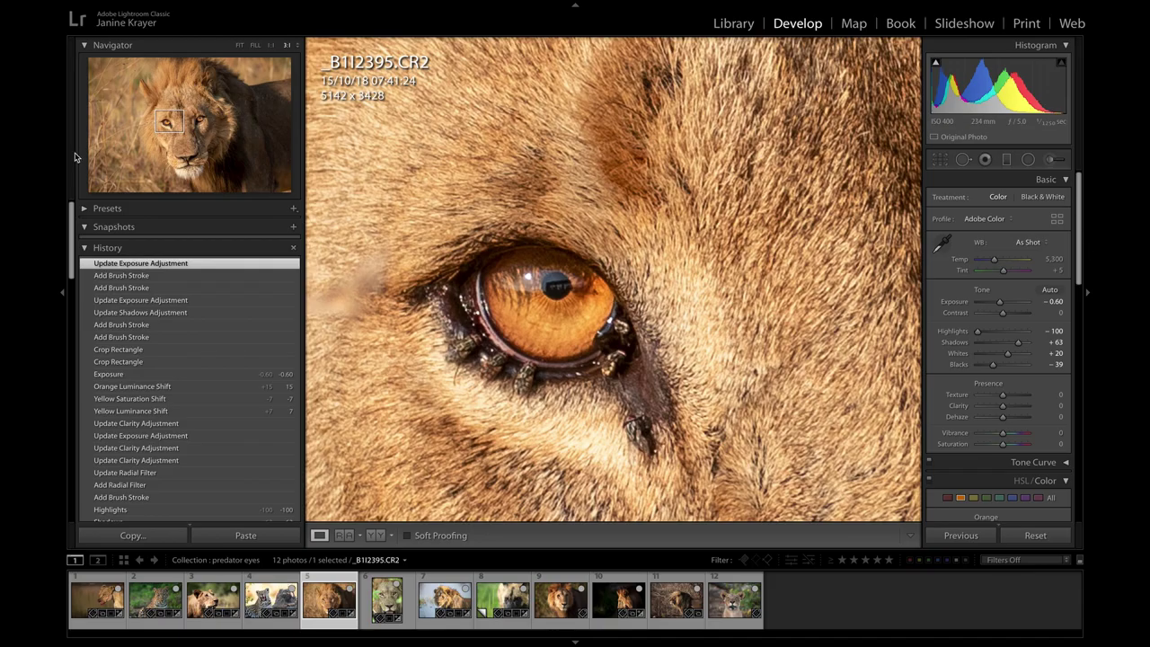
click(1049, 159)
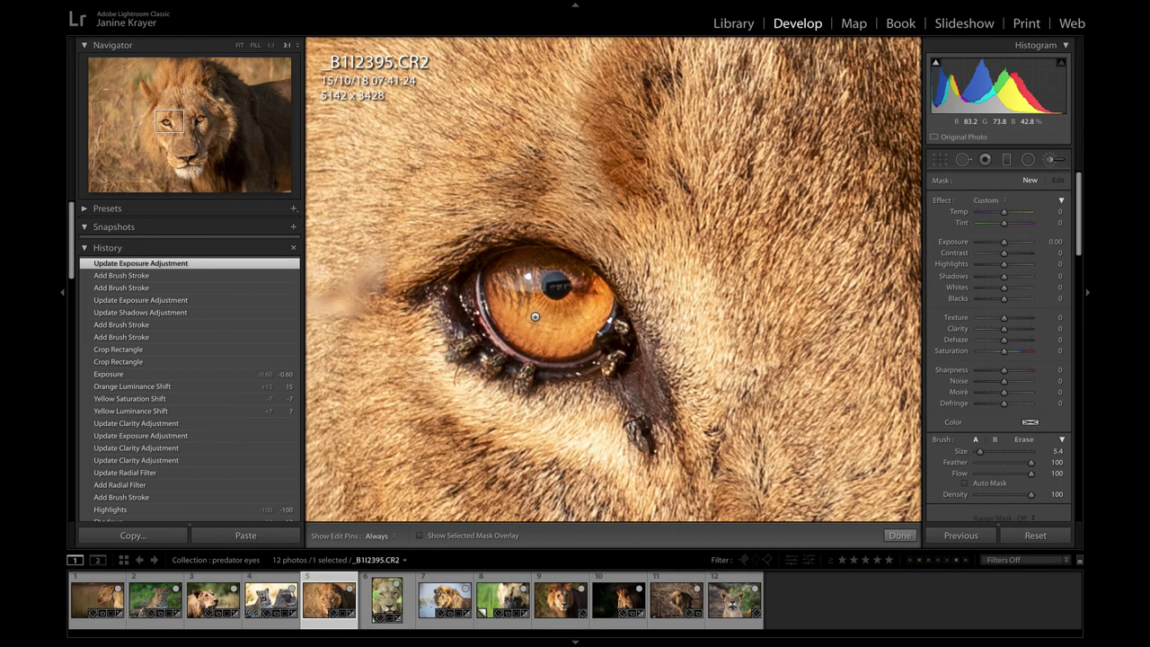
key(o)
key(h)
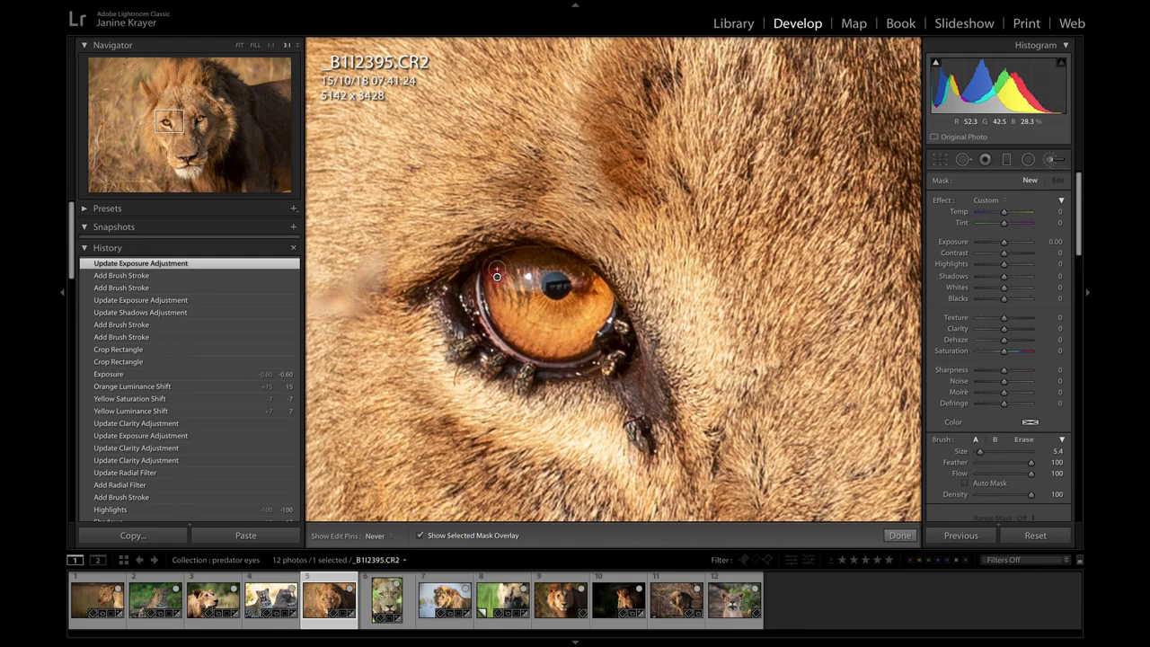
drag(525, 261, 583, 272)
key(h)
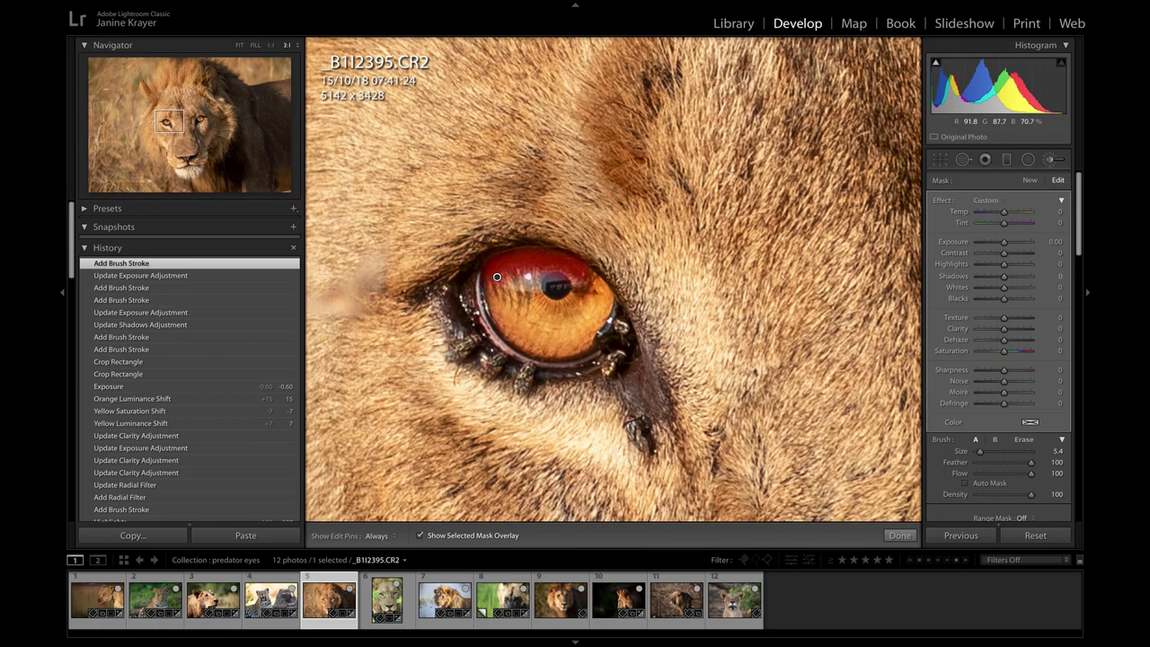
Enable Auto Mask and brush the remaining shaded patches around the pupil into the left-side eye mask.
key(a)
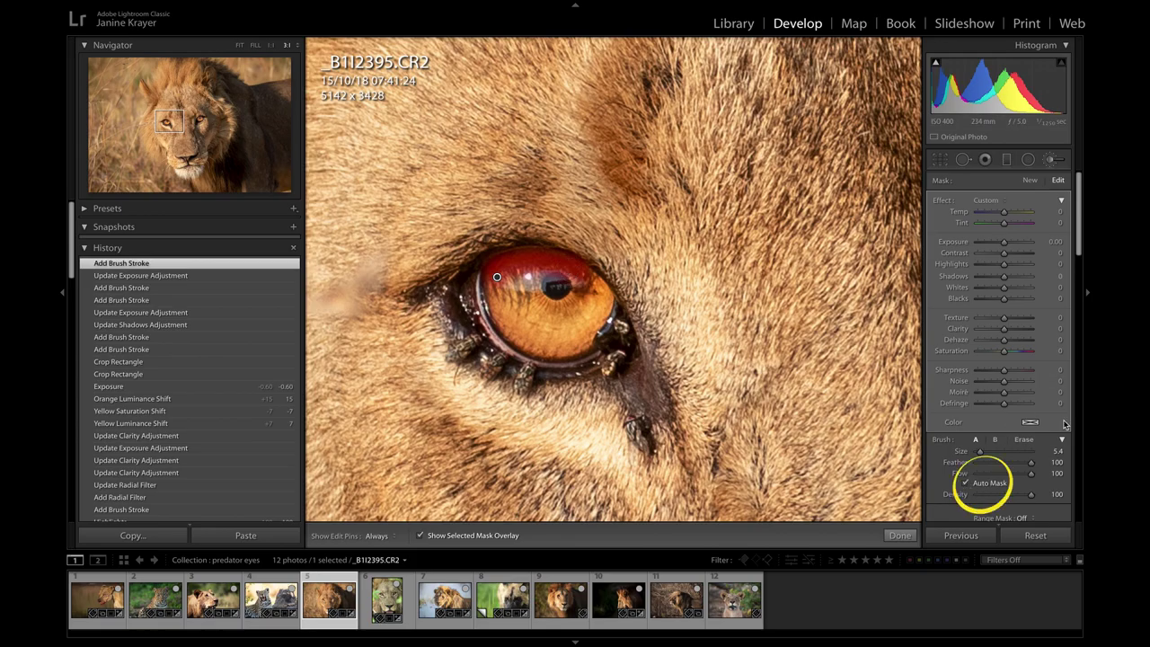
key(h)
drag(499, 274, 519, 308)
key(h)
key(h)
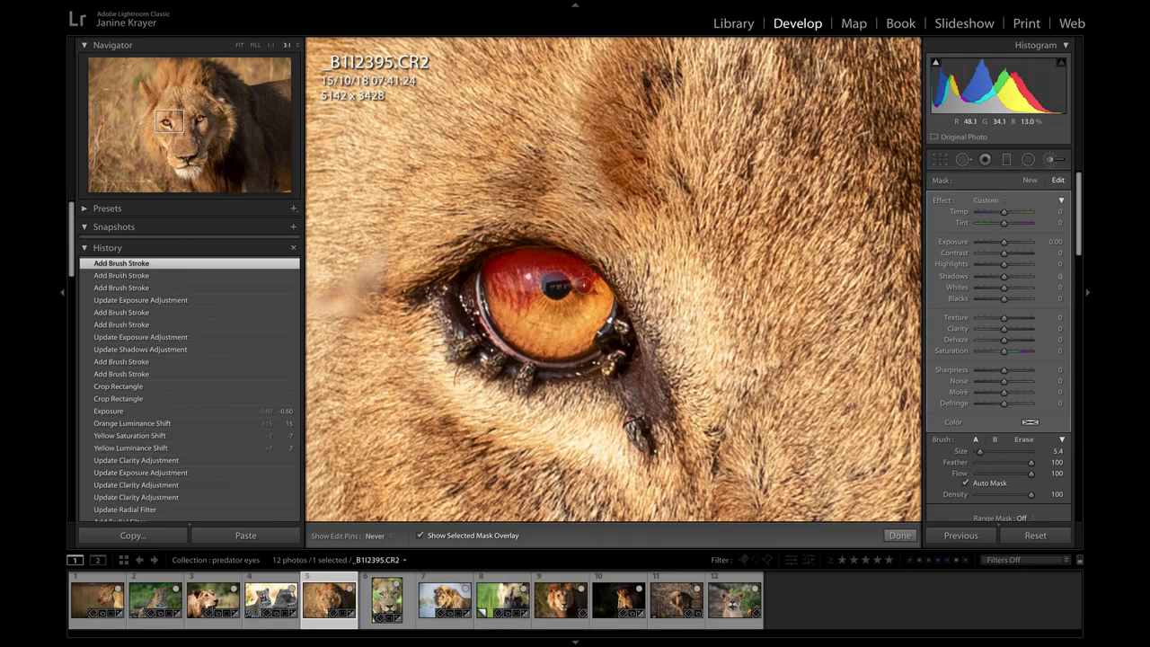
drag(581, 286, 574, 271)
key(h)
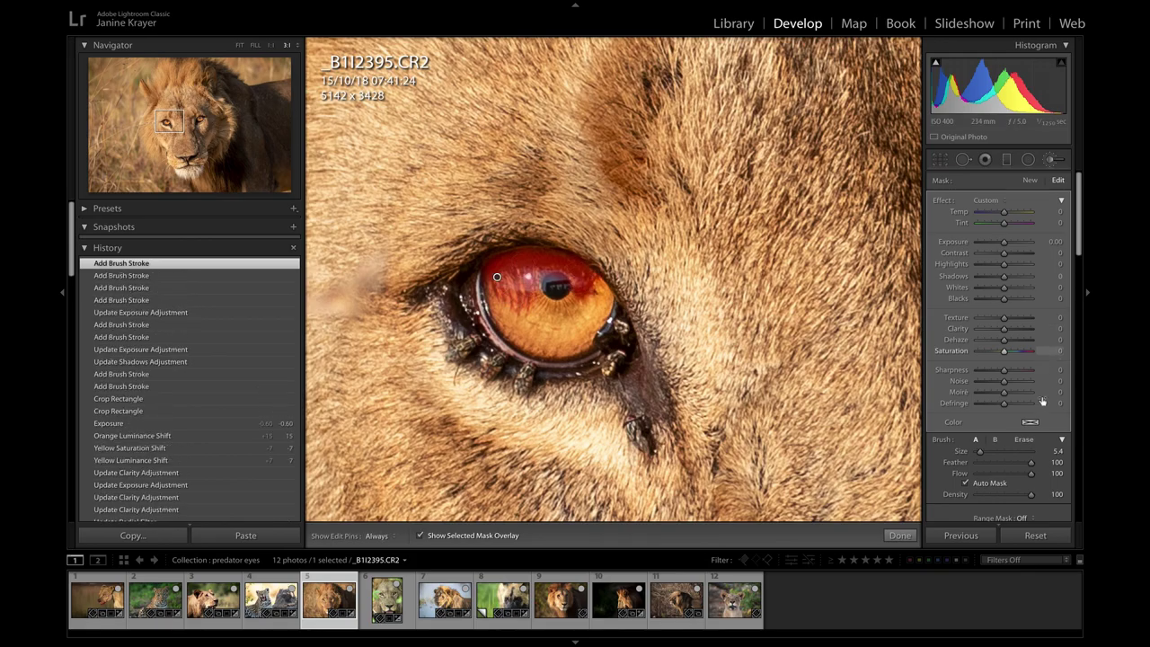
Erase overspill from the sunlit part of the iris with a 5.7 auto-masked eraser, reverting the accidental move of the mask.
click(1024, 441)
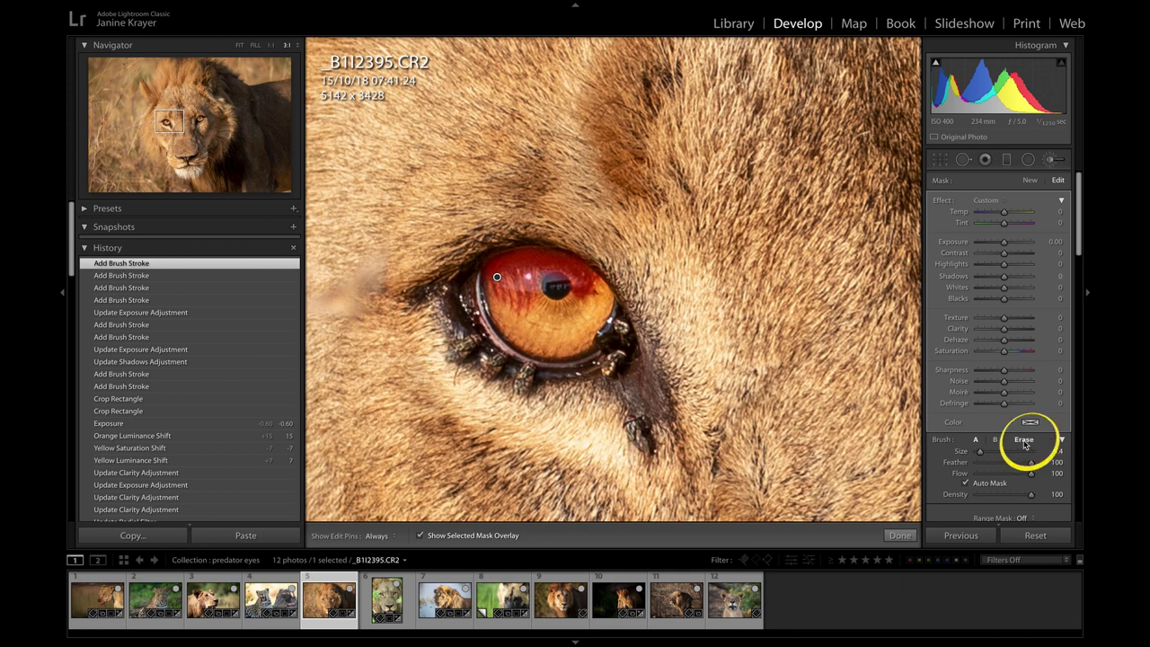
mouse_move(521, 301)
mouse_down()
mouse_move(519, 286)
mouse_move(517, 309)
mouse_move(501, 303)
mouse_up()
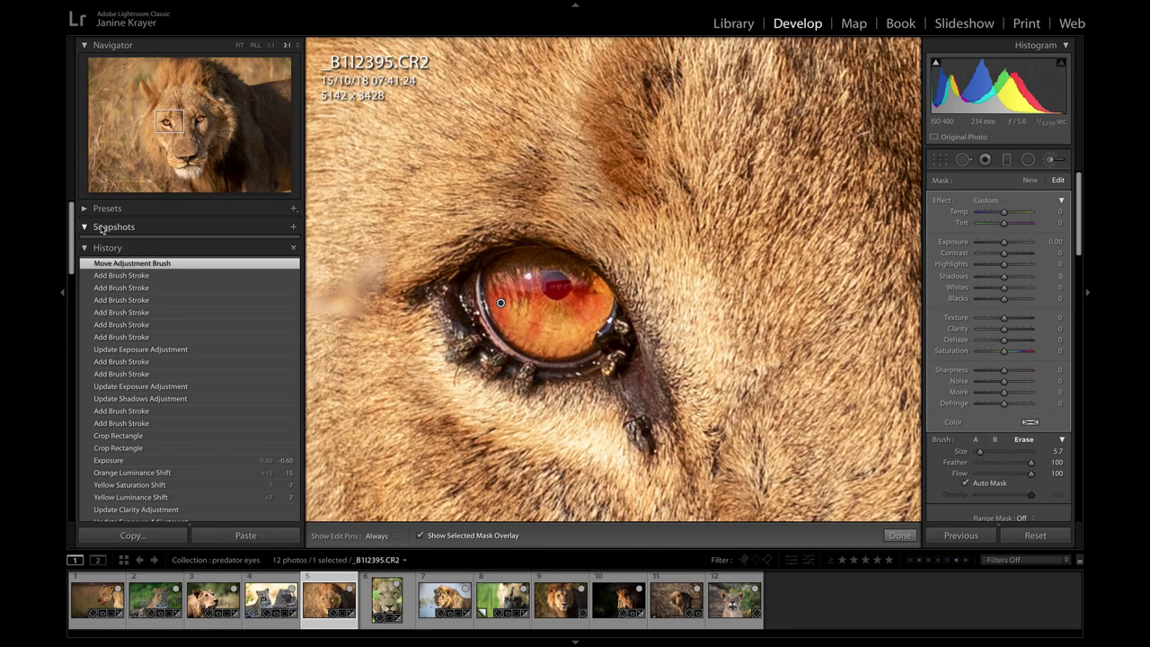
click(106, 253)
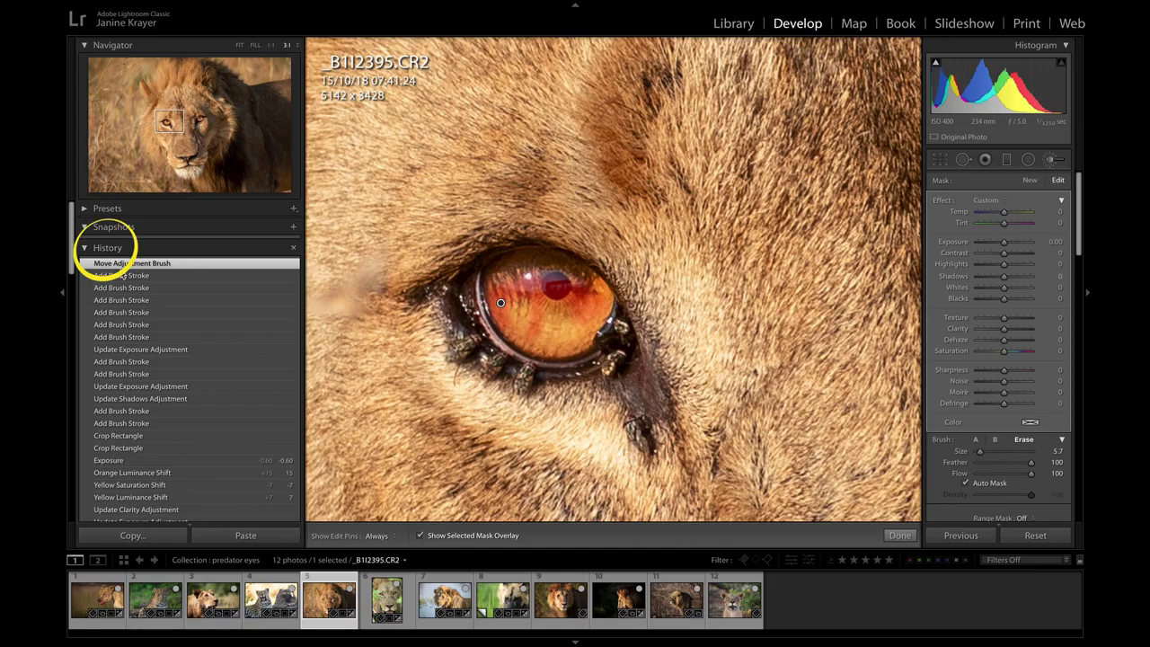
click(119, 276)
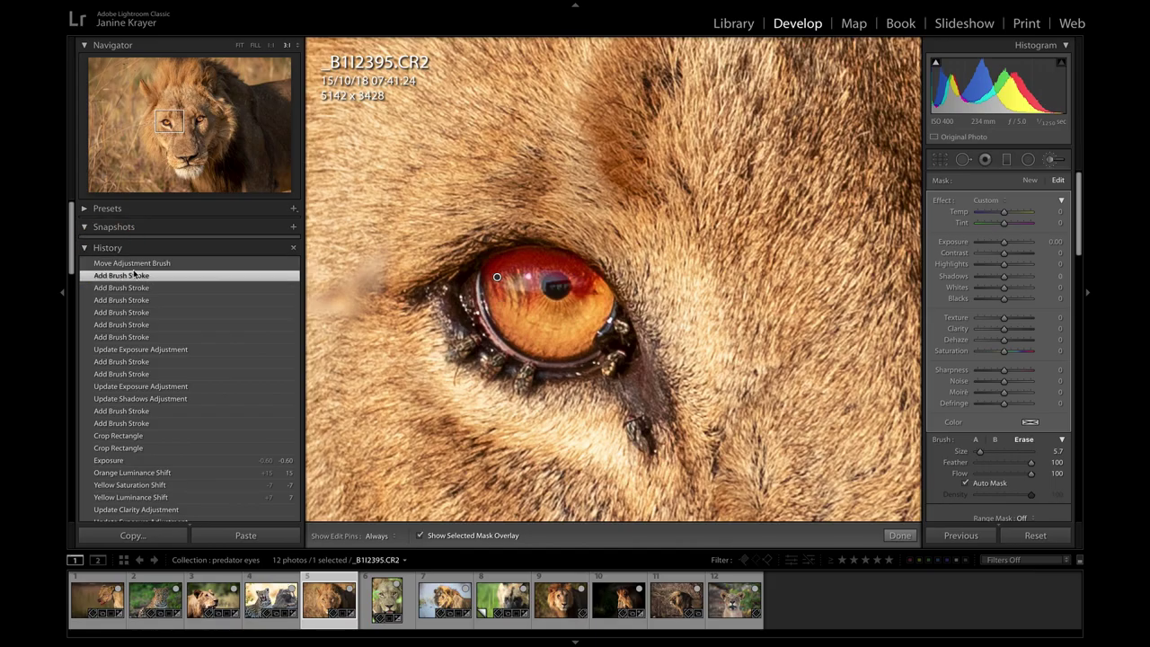
key(h)
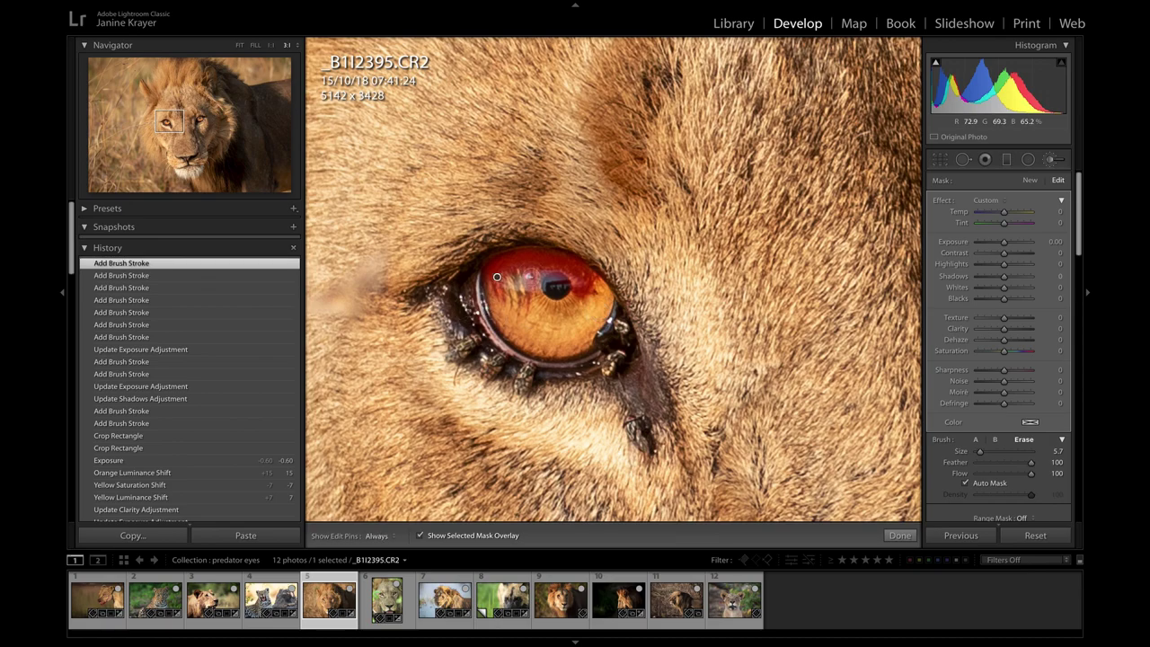
Hide the mask overlay, set the left-side eye mask's Shadows to 100 and Exposure to 0.46, and finish the brush edit.
click(419, 536)
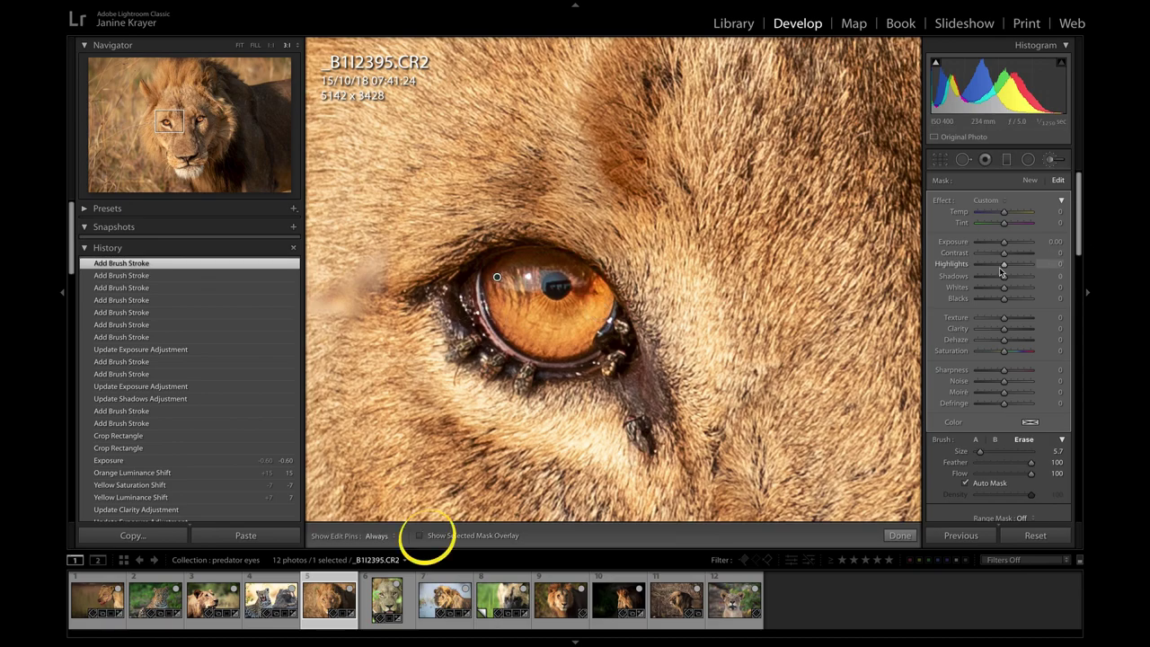
drag(1004, 276, 1010, 245)
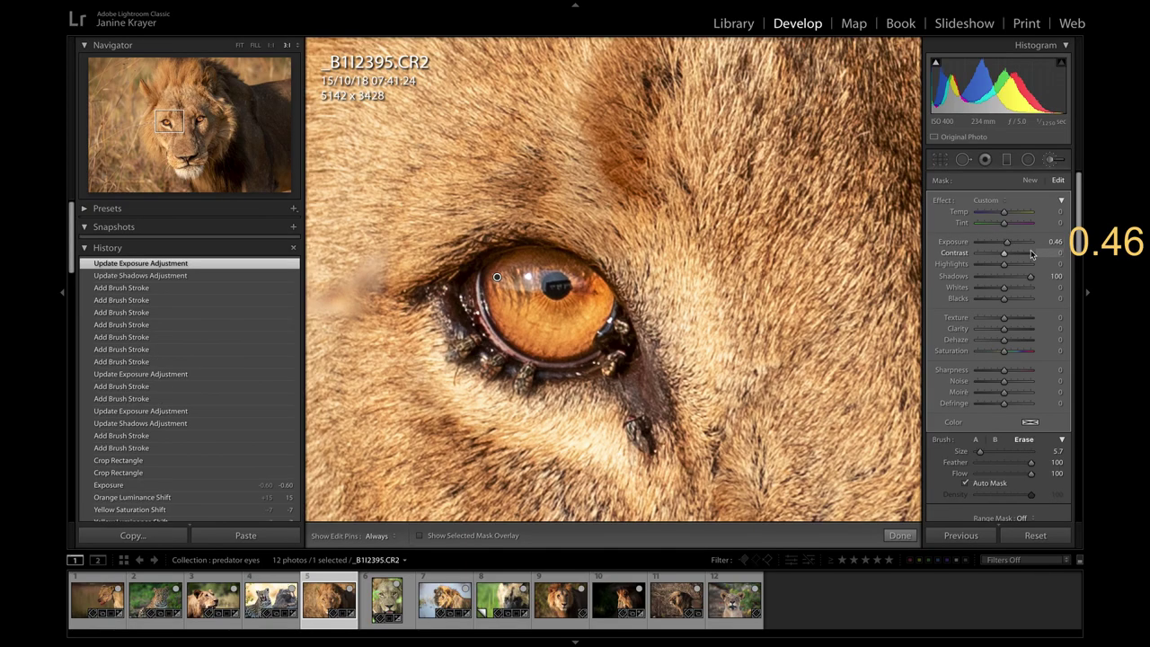
click(239, 45)
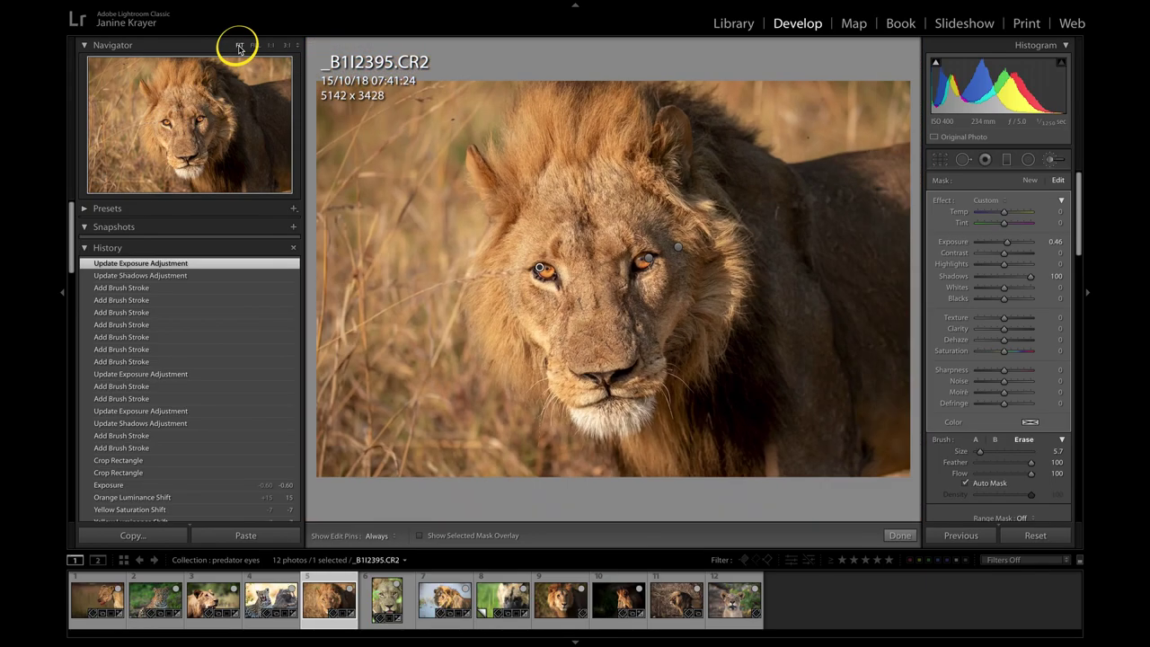
click(900, 535)
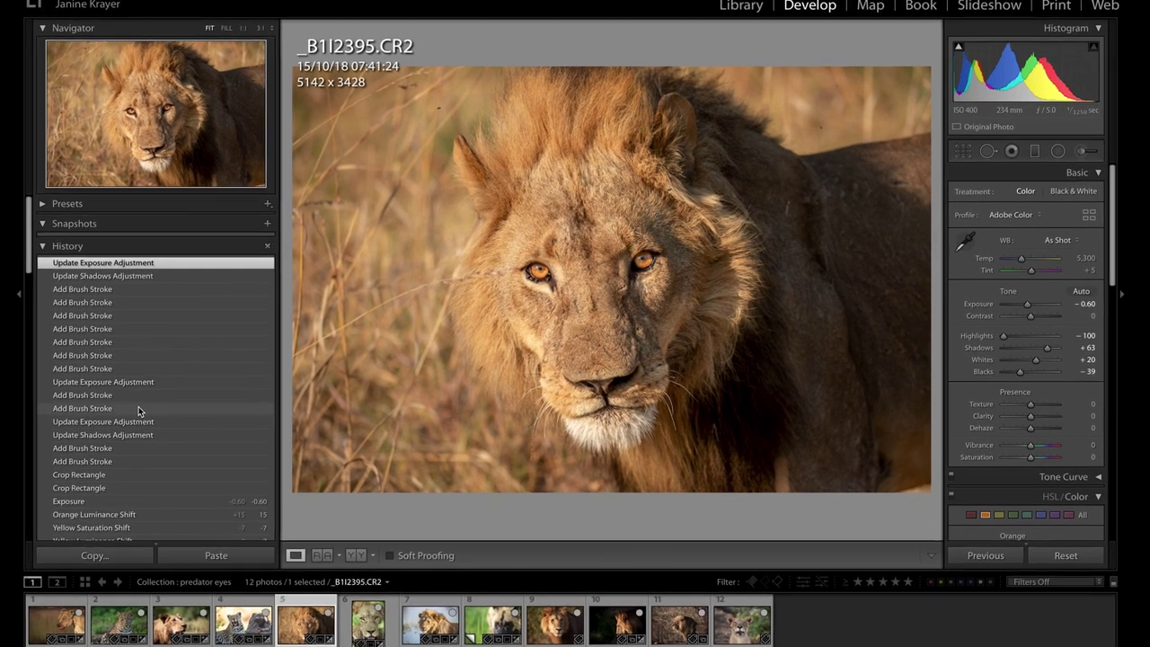
Compare the whole photo with and without the second eye's adjustments by switching between history states.
click(138, 408)
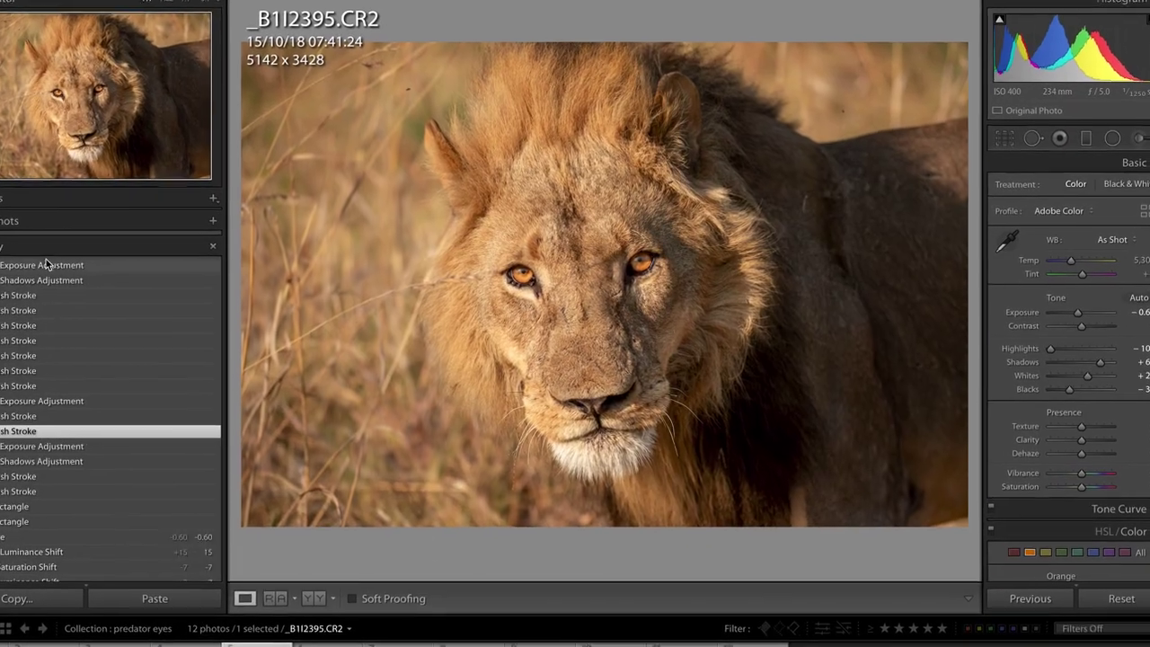
click(47, 264)
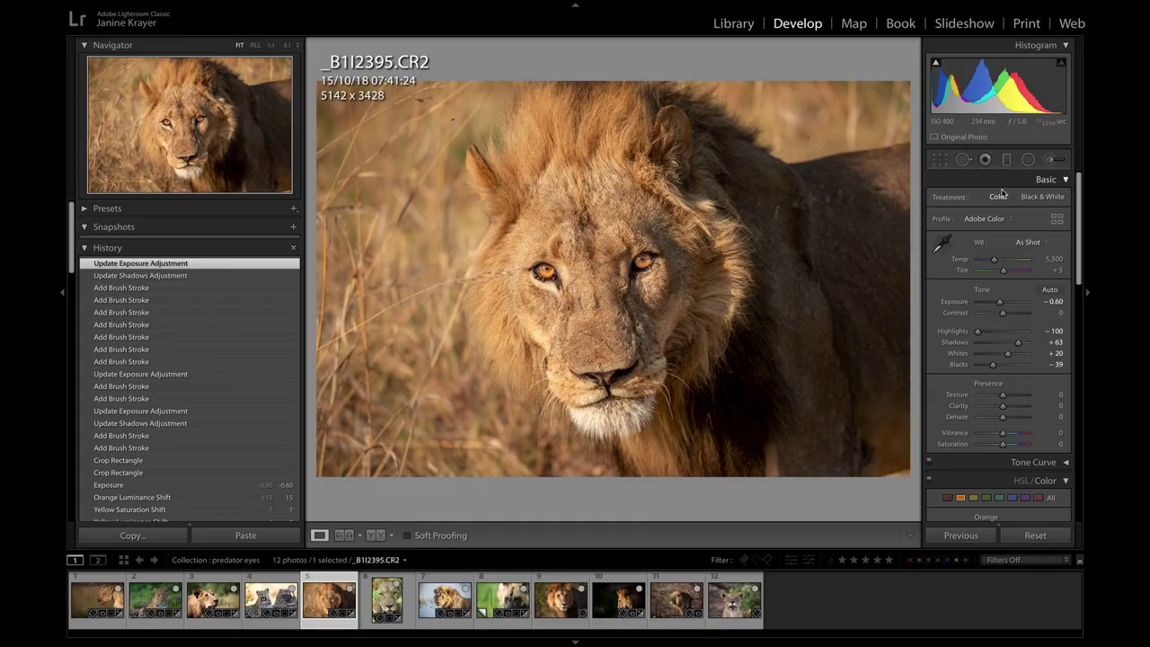
Brush a new mask over the left-side eye and its surrounding fur with a 5.4 brush, Auto Mask off and the overlay shown.
click(1057, 162)
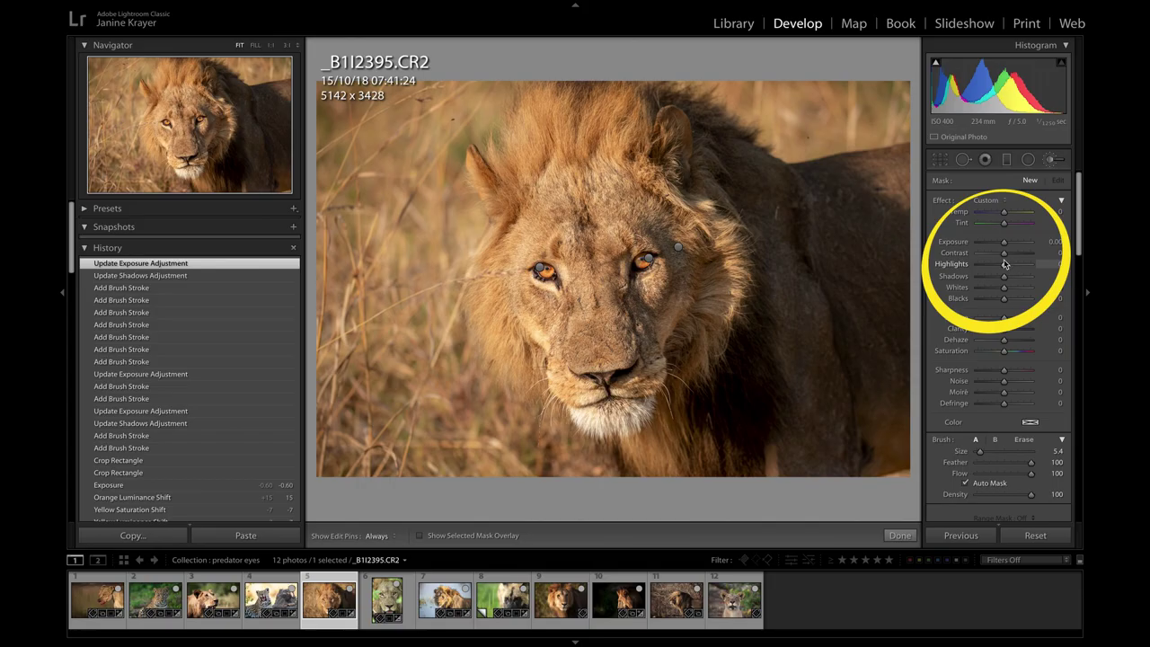
click(900, 536)
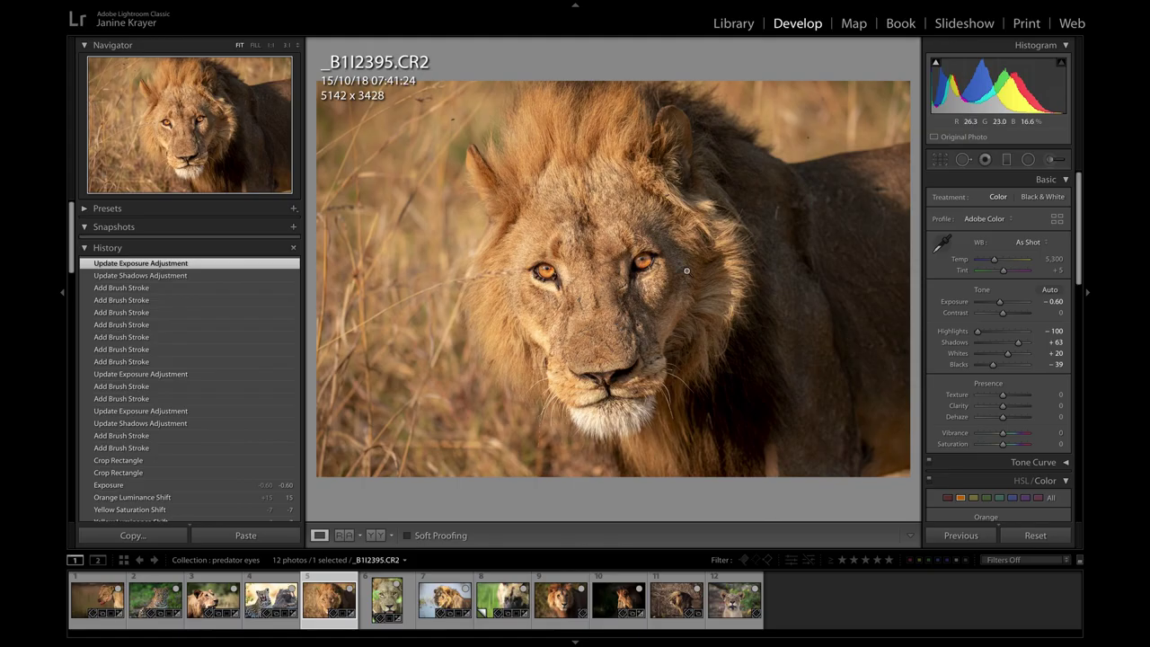
click(1051, 160)
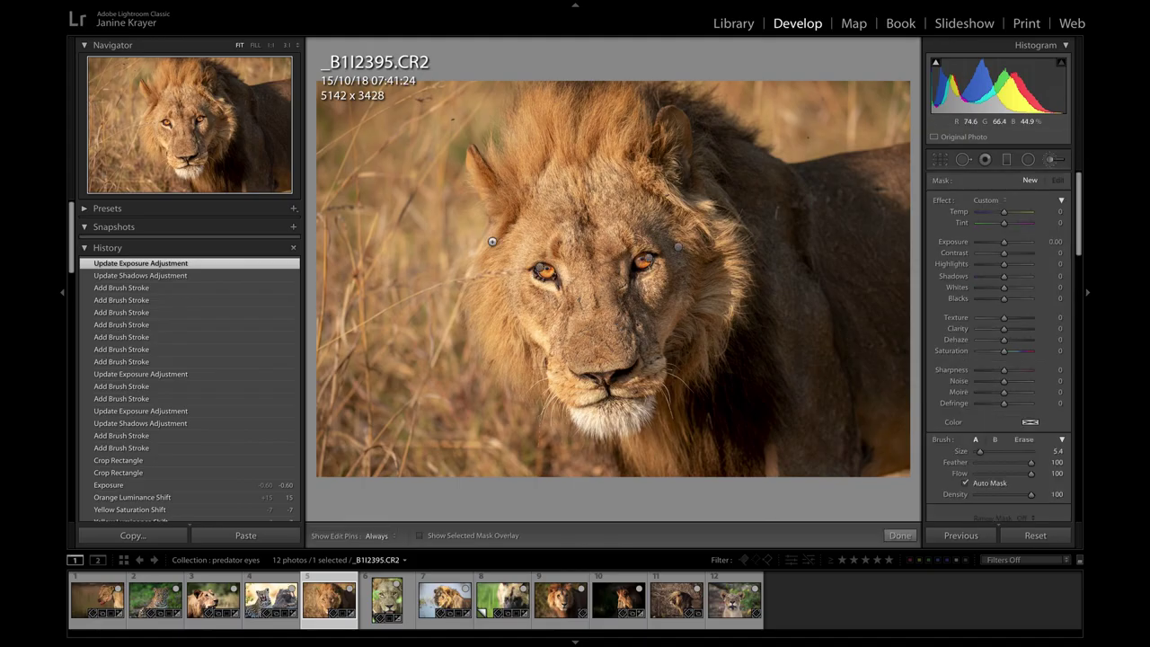
click(270, 46)
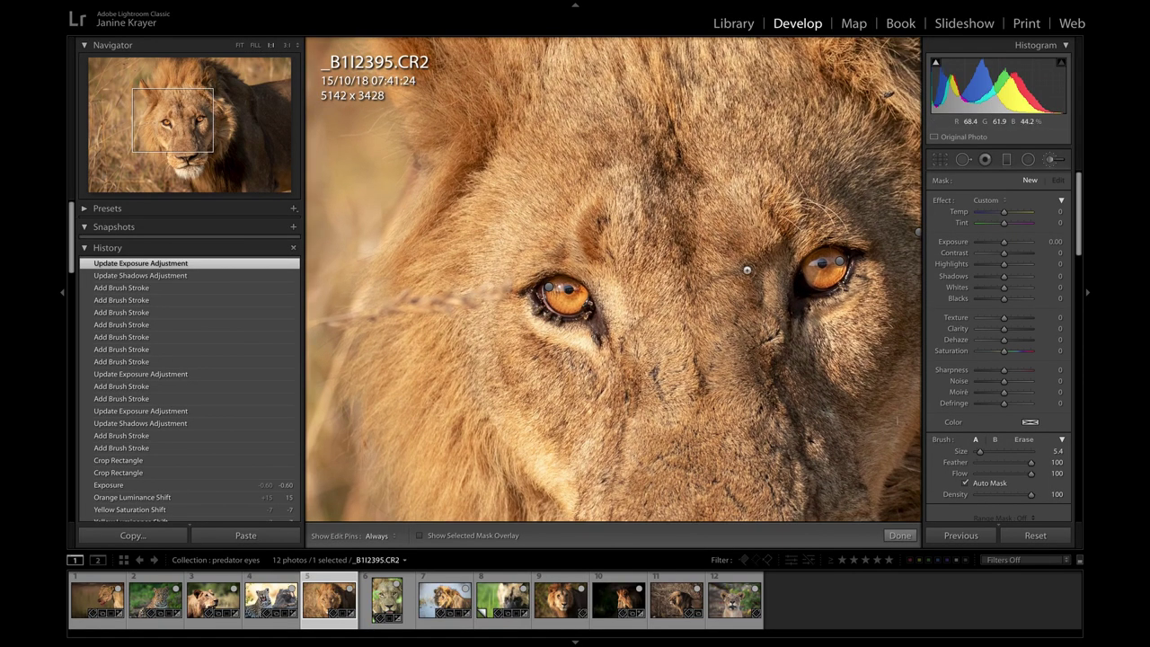
click(598, 347)
click(969, 486)
key(o)
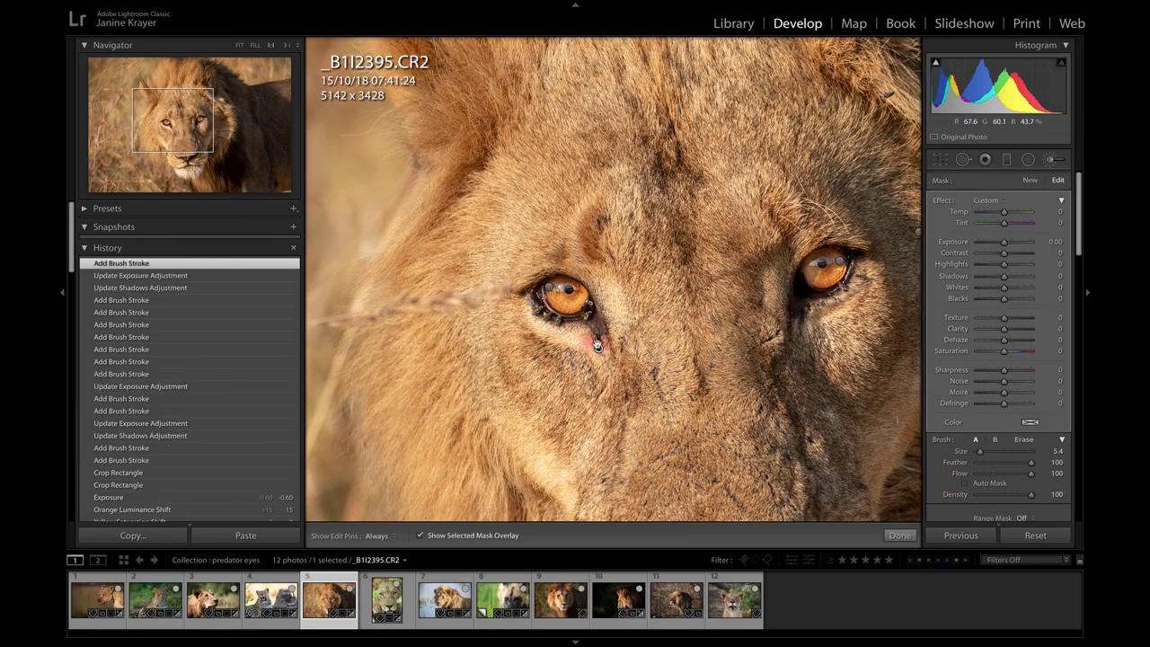
key(h)
mouse_move(597, 345)
mouse_down()
mouse_move(537, 318)
mouse_move(531, 293)
mouse_move(606, 370)
mouse_move(617, 322)
mouse_move(605, 295)
mouse_move(561, 273)
mouse_move(528, 285)
mouse_move(622, 271)
mouse_move(636, 315)
mouse_up()
drag(549, 300, 589, 310)
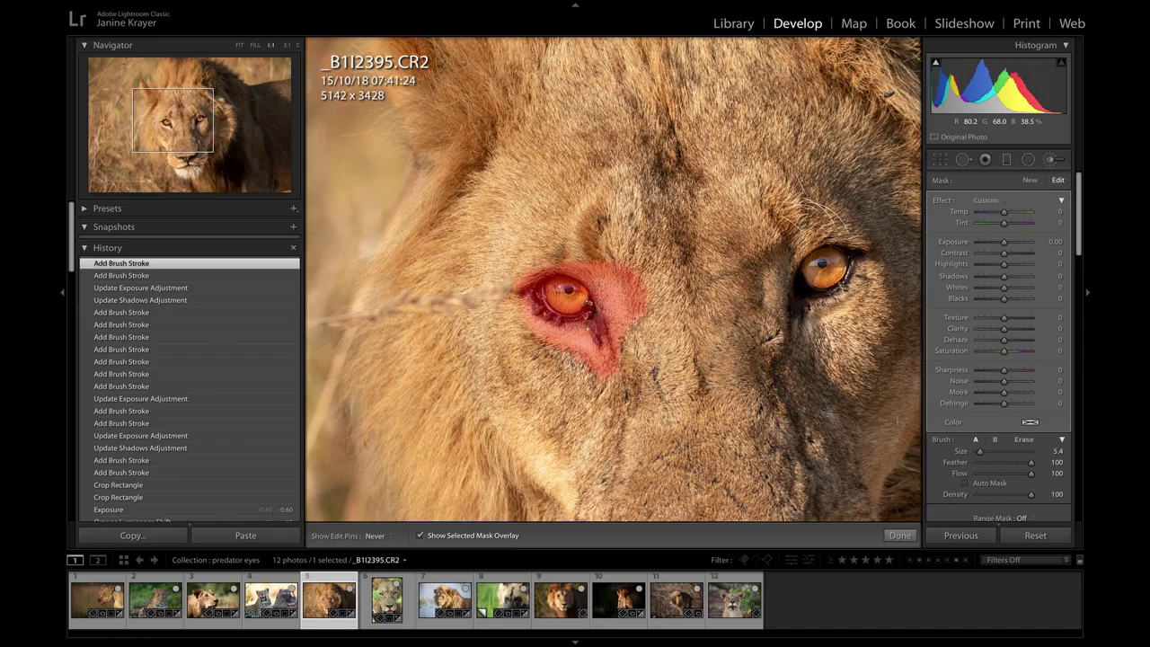
Extend the mask around the right-side eye and erase it from the left-side iris with a 5.7 auto-masked eraser.
mouse_move(799, 314)
mouse_down()
mouse_move(774, 265)
mouse_move(830, 237)
mouse_move(858, 241)
mouse_move(858, 280)
mouse_move(790, 310)
mouse_move(858, 304)
mouse_move(848, 325)
mouse_up()
mouse_move(846, 281)
mouse_down()
mouse_move(792, 279)
mouse_move(856, 274)
mouse_up()
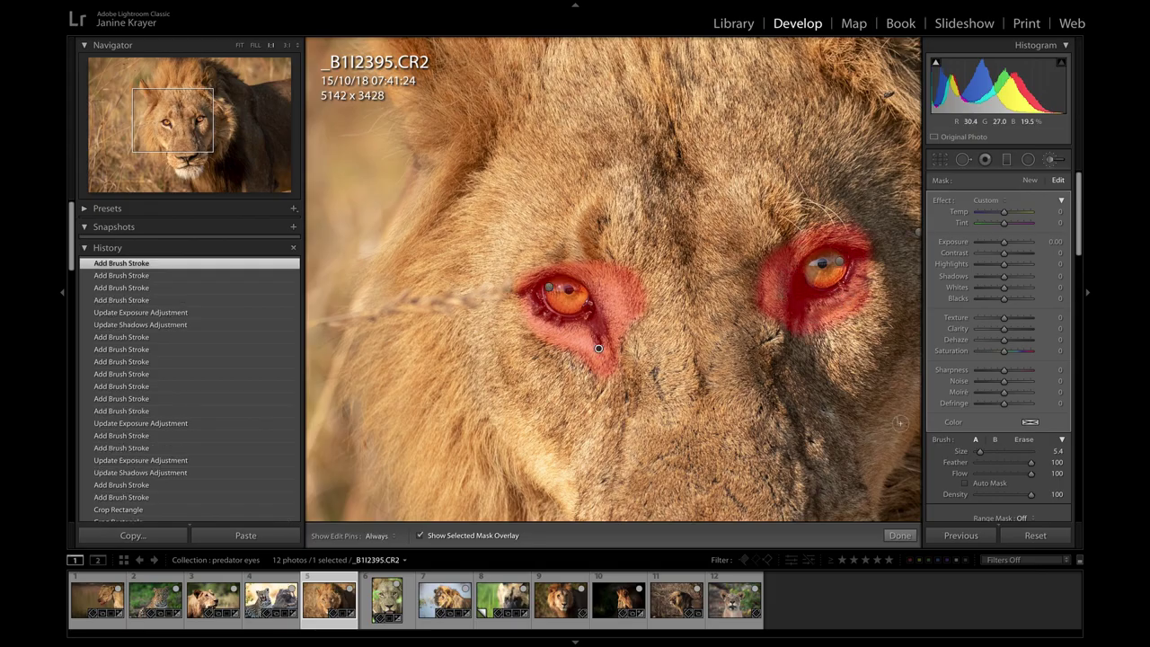
click(1023, 440)
key(h)
drag(559, 284, 573, 303)
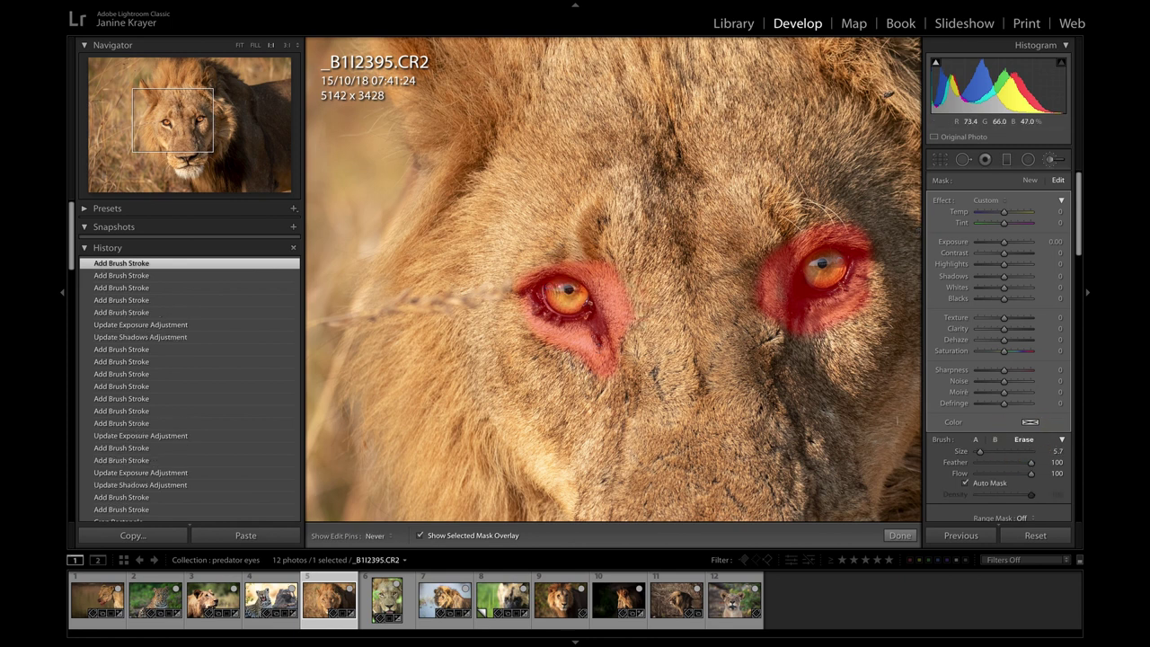
click(585, 258)
key(h)
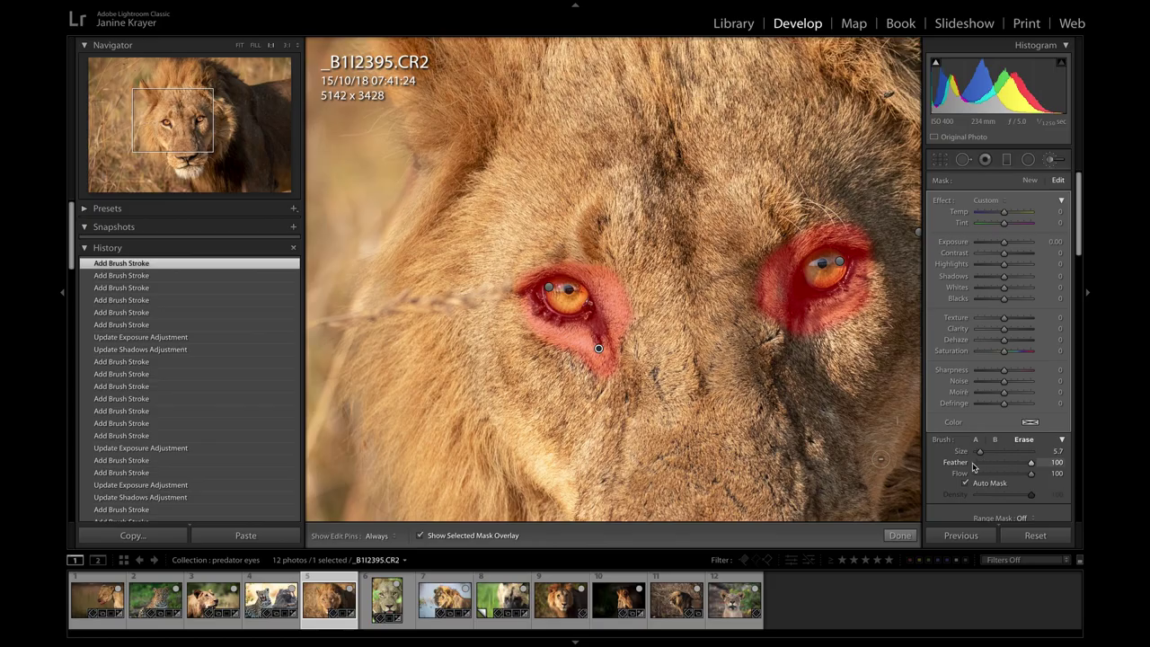
Hide the mask overlay, set the eye-surround mask's Contrast to 34 and Highlights to 37, and finish the brush edit.
key(o)
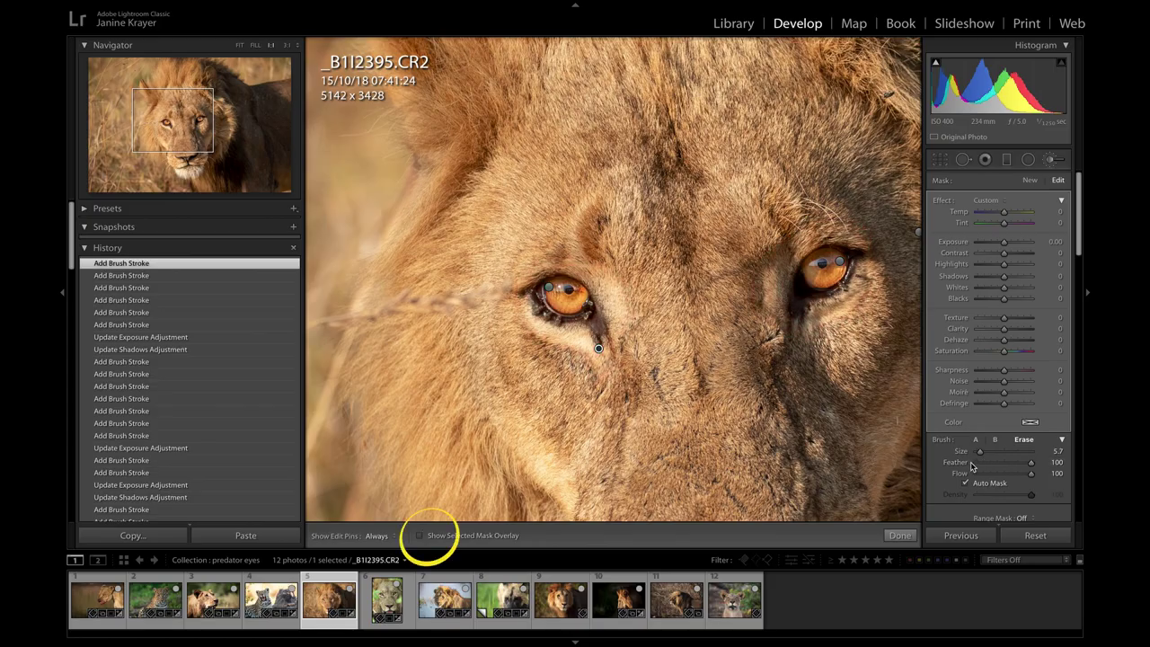
click(1015, 254)
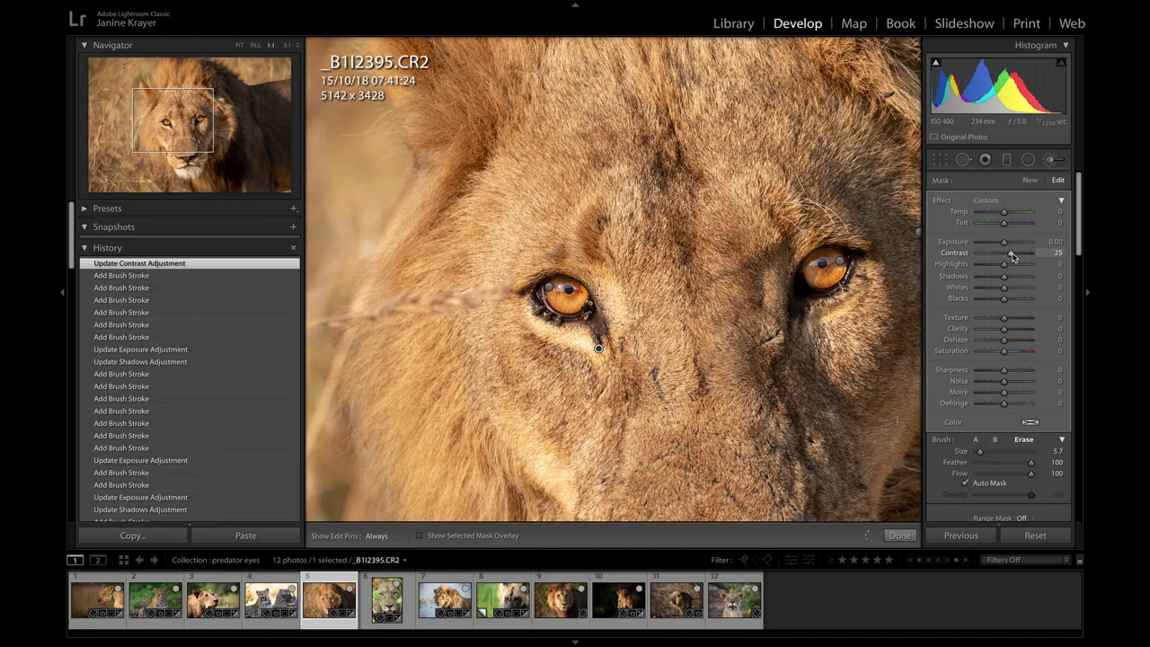
drag(1010, 256, 1027, 268)
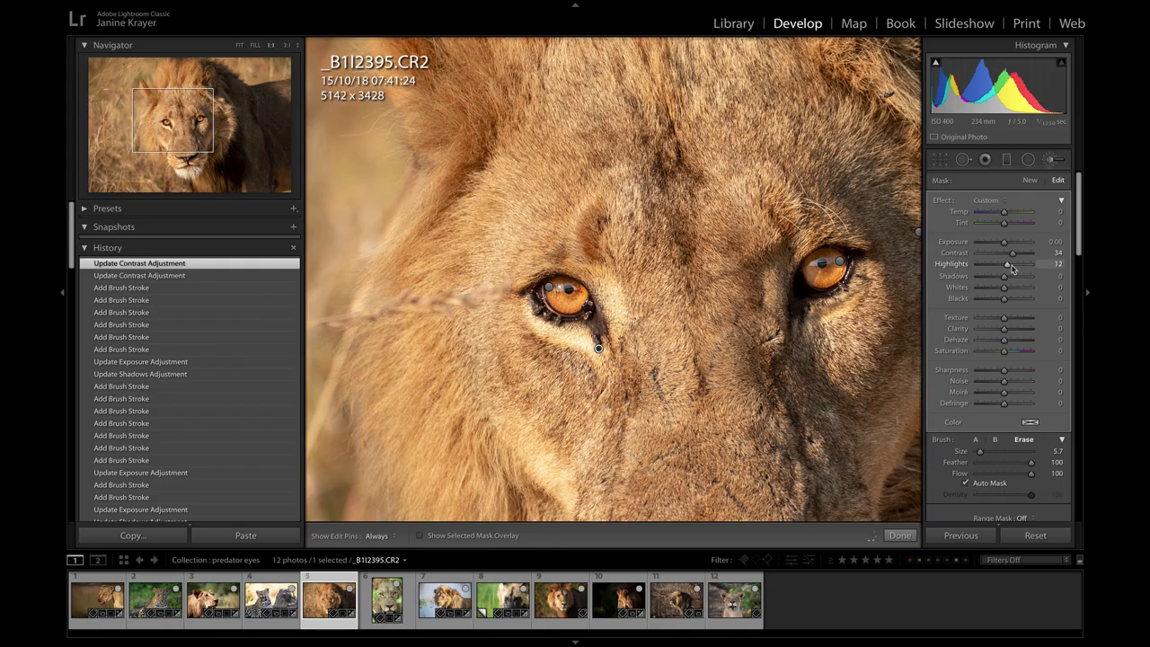
drag(1002, 267, 1014, 267)
click(909, 539)
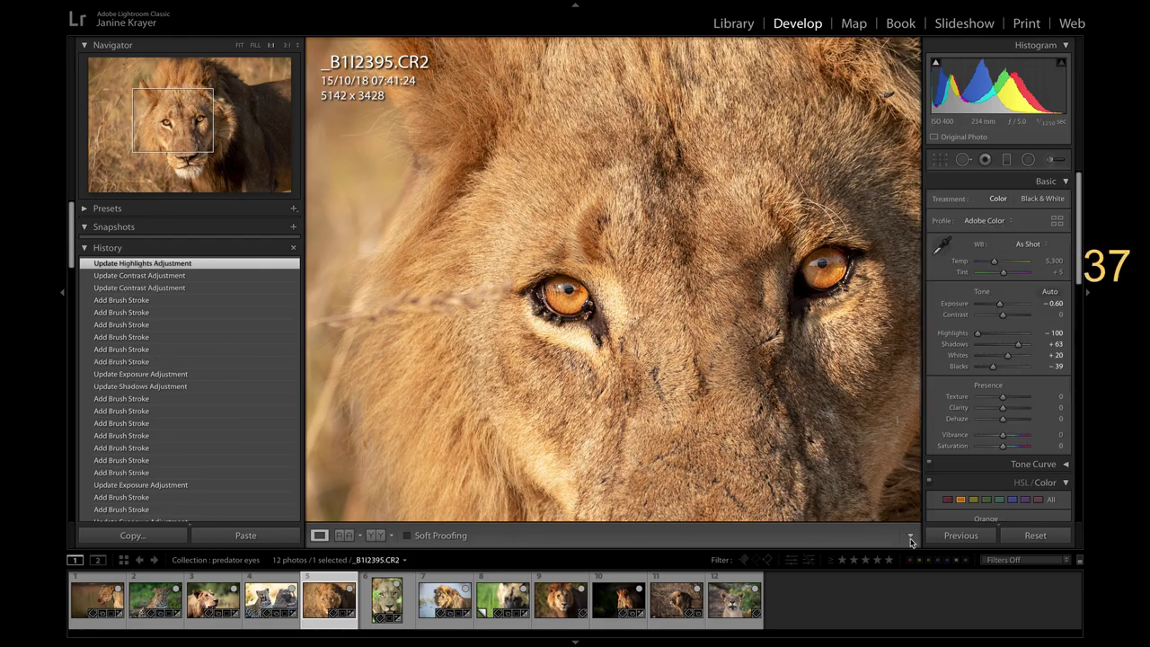
Compare the whole lion photo with and without the eye-surround adjustments by switching between history states.
click(239, 45)
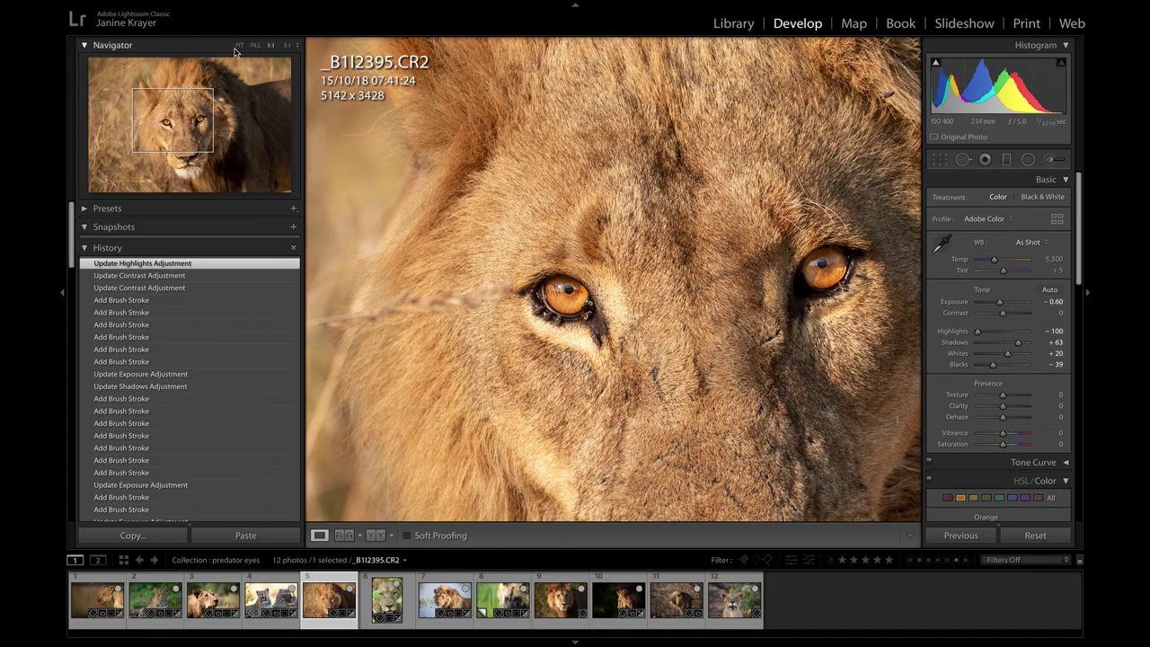
click(206, 45)
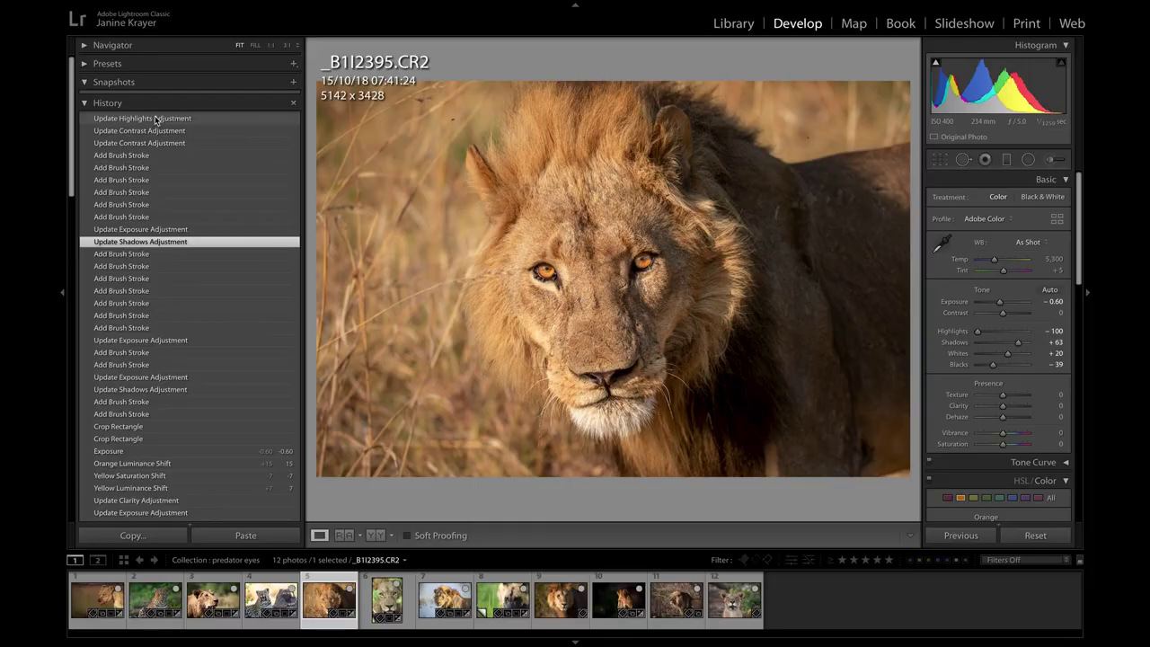
click(155, 119)
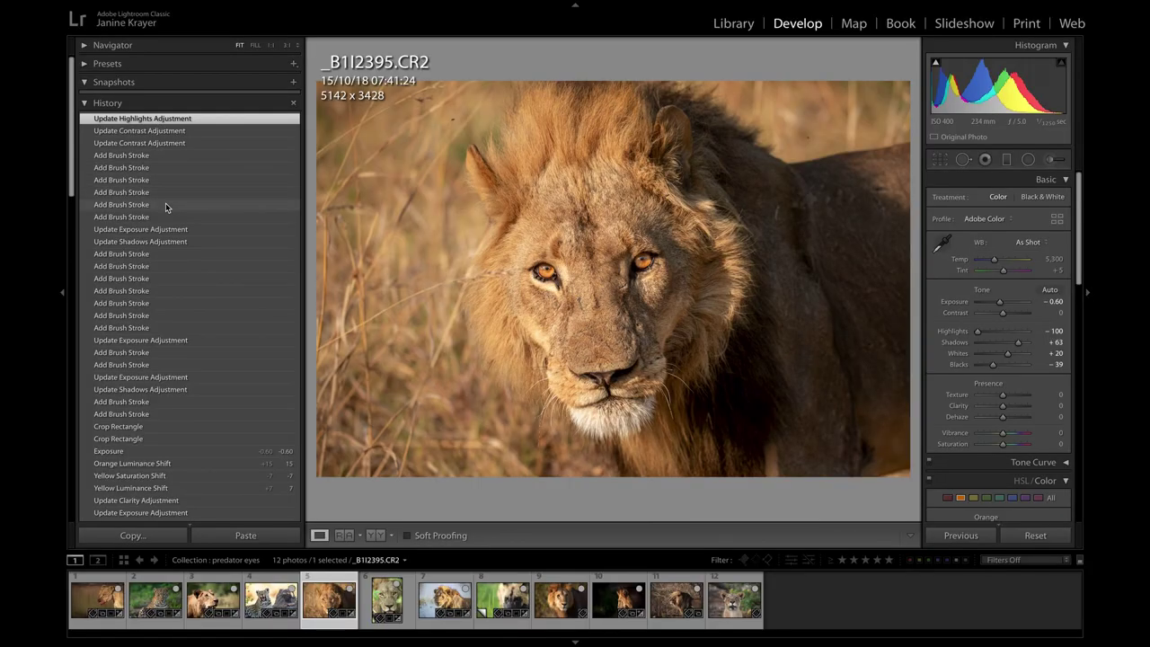
Compare the lion's eyes at 1:1 with and without the eye-surround adjustments by switching between history states.
click(256, 46)
click(270, 46)
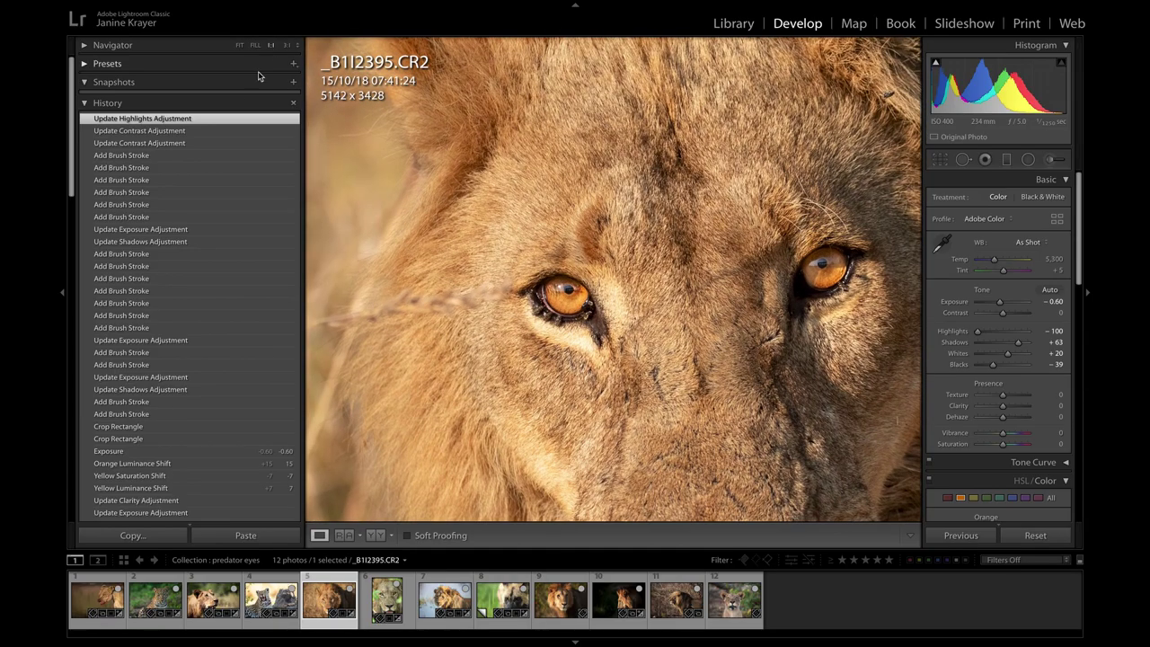
click(161, 243)
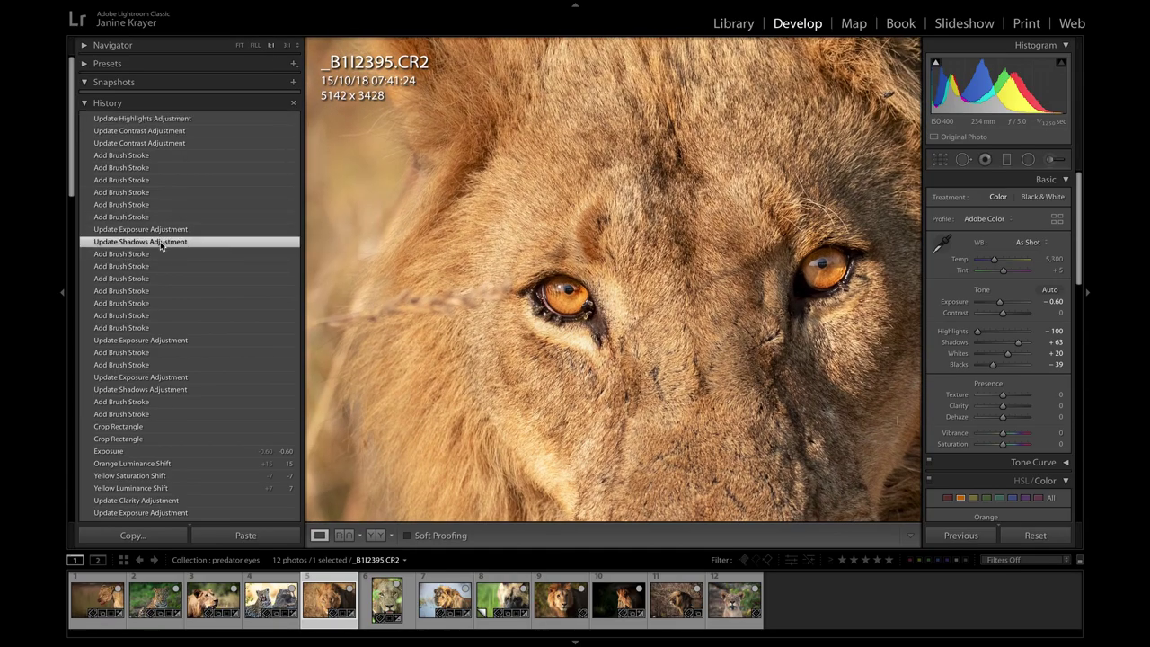
click(168, 119)
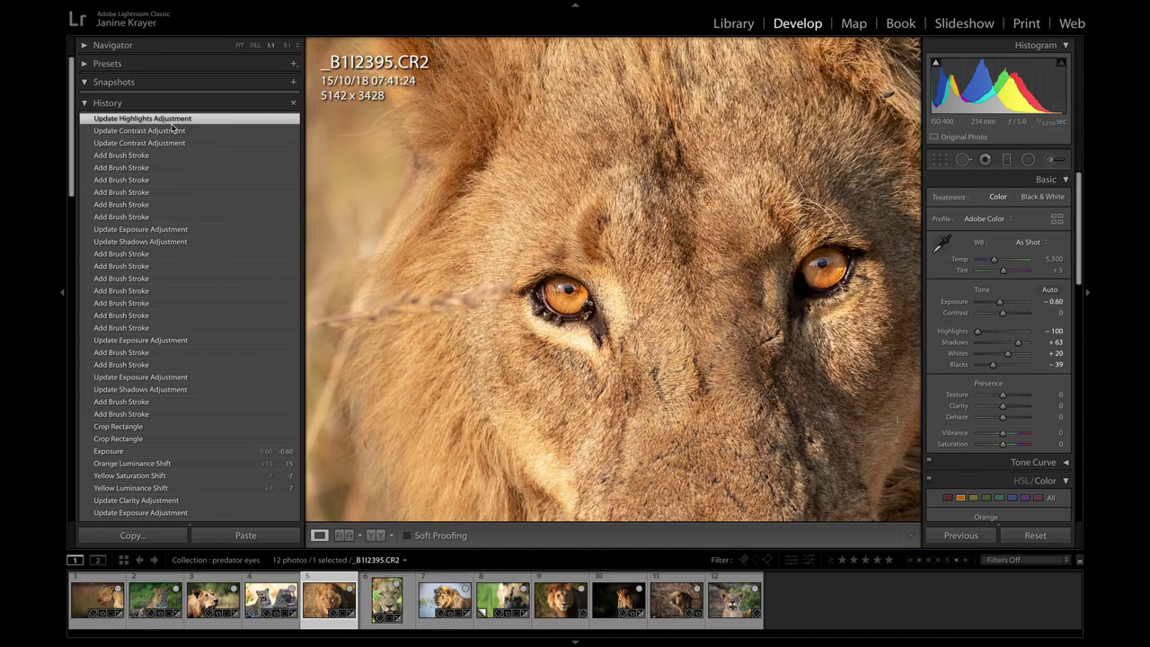
click(166, 241)
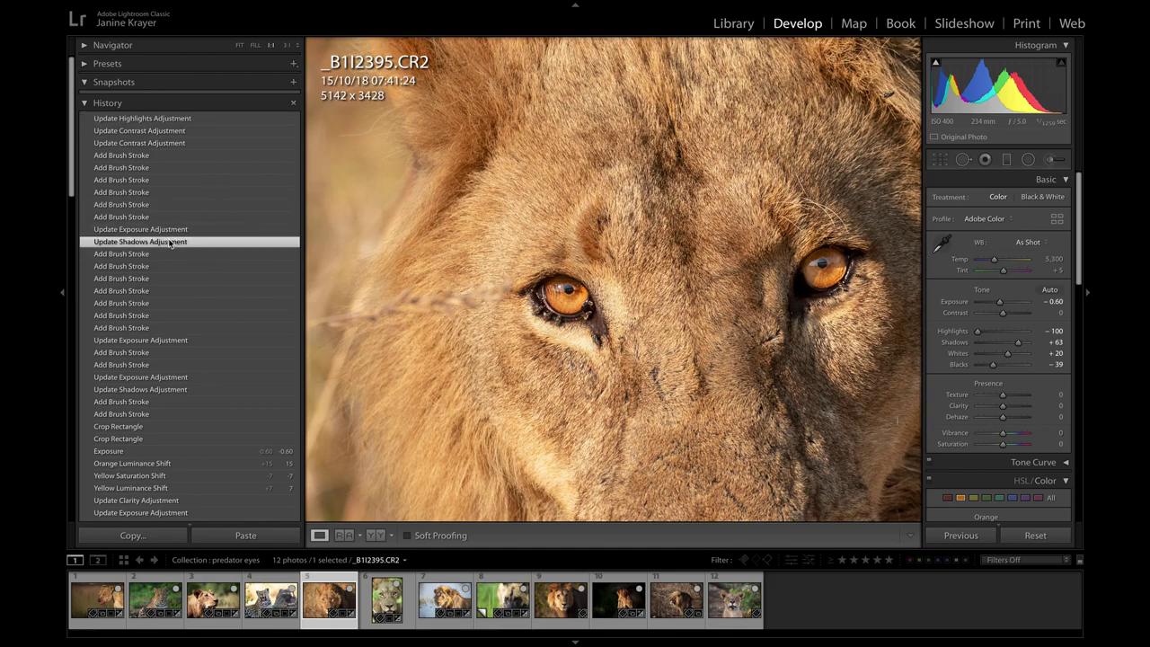
click(180, 120)
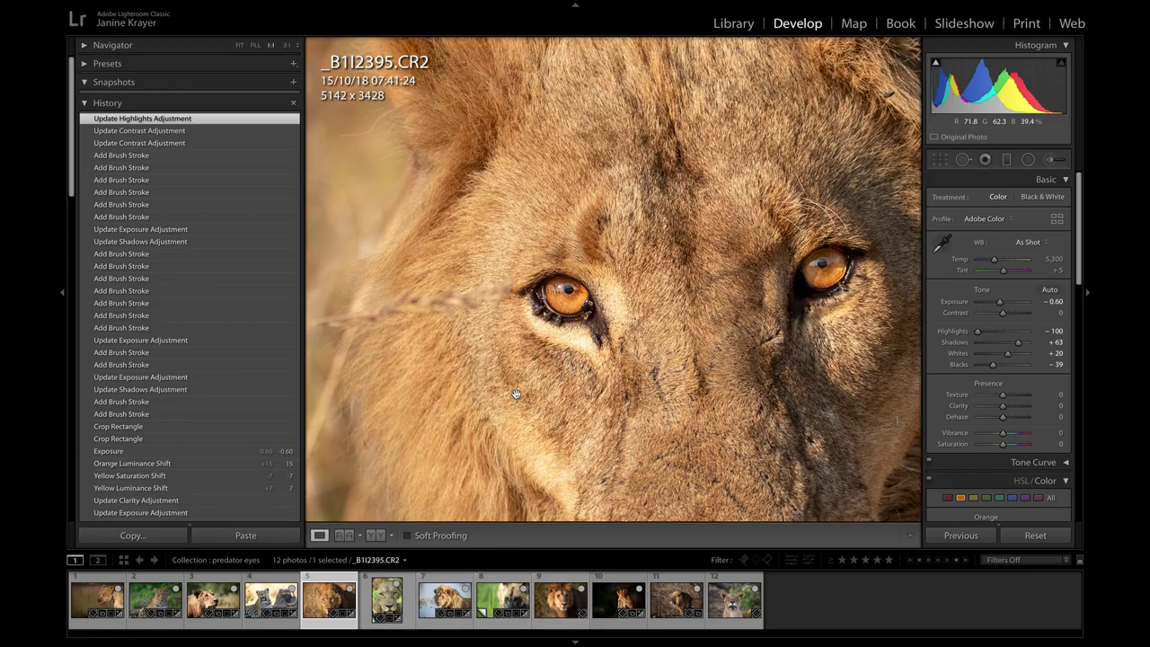
Open the leopard photo _B1I1938.CR2 and review its tone and sharpening settings.
click(167, 604)
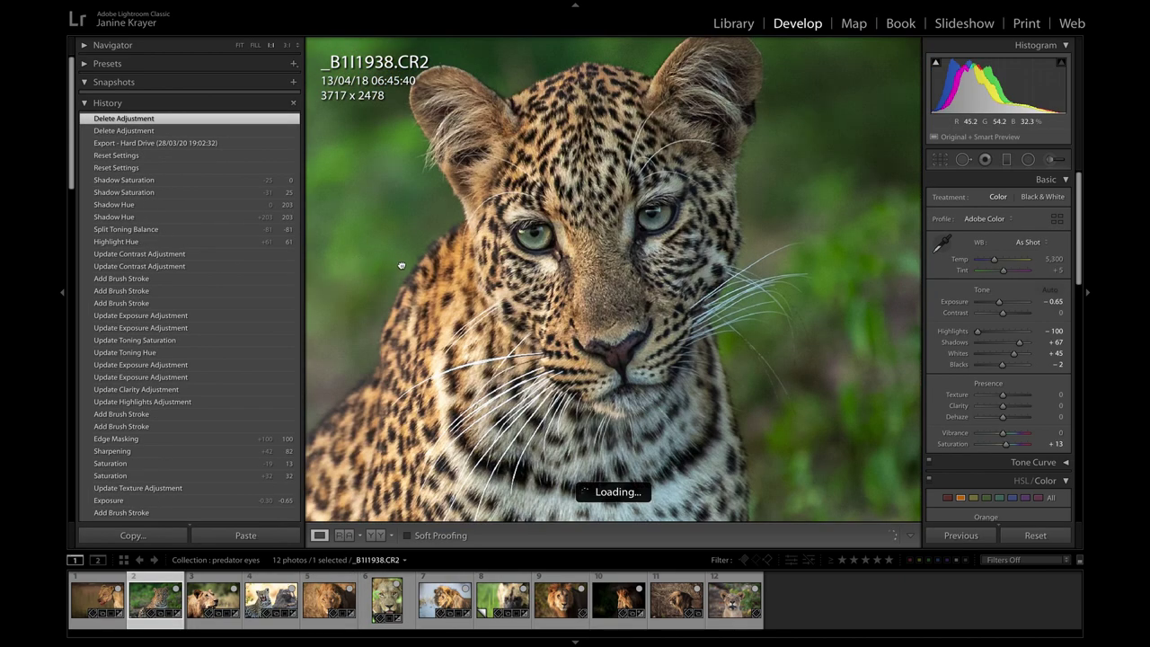
drag(556, 260, 756, 255)
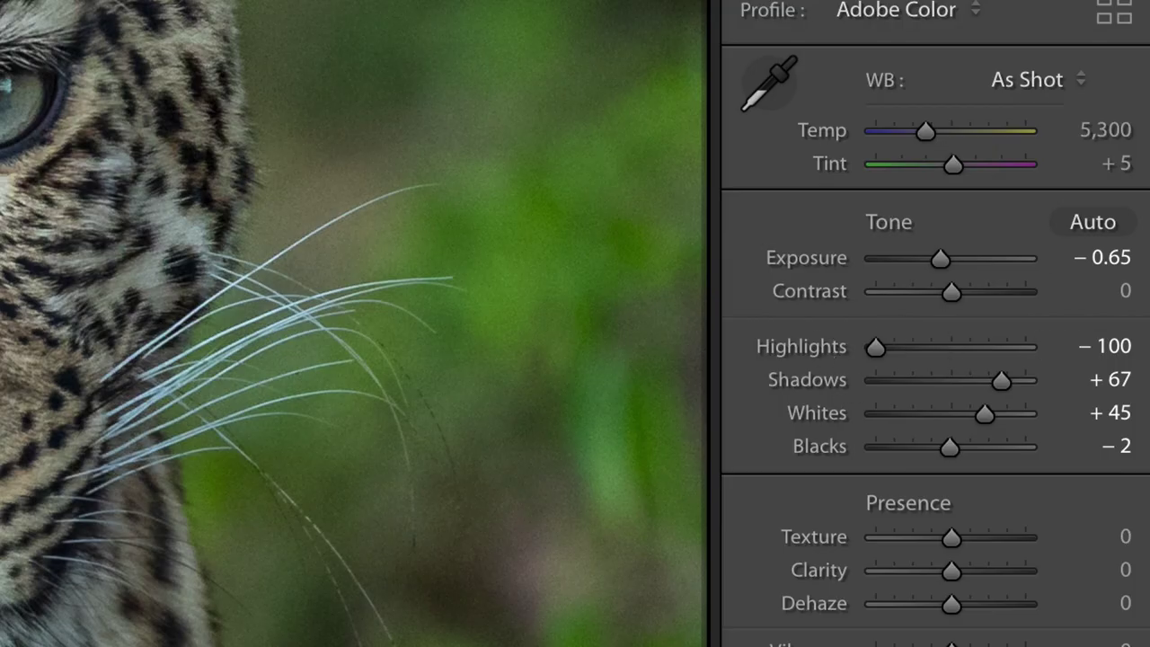
scroll(934, 445, down, 15)
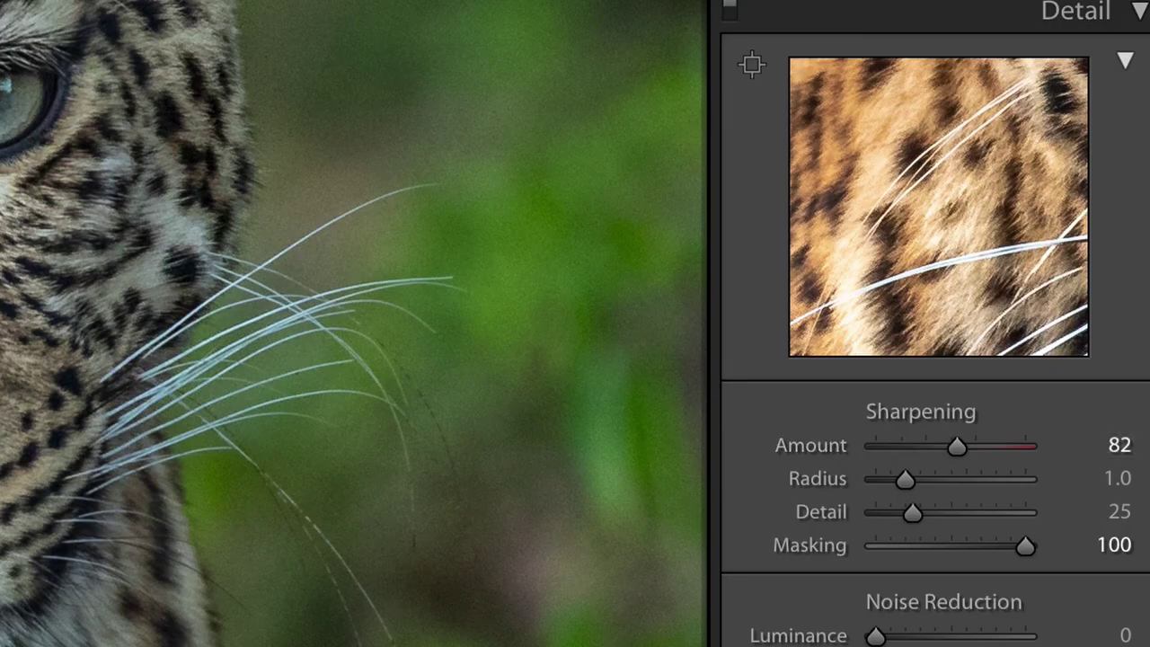
key(z)
scroll(1029, 205, up, 15)
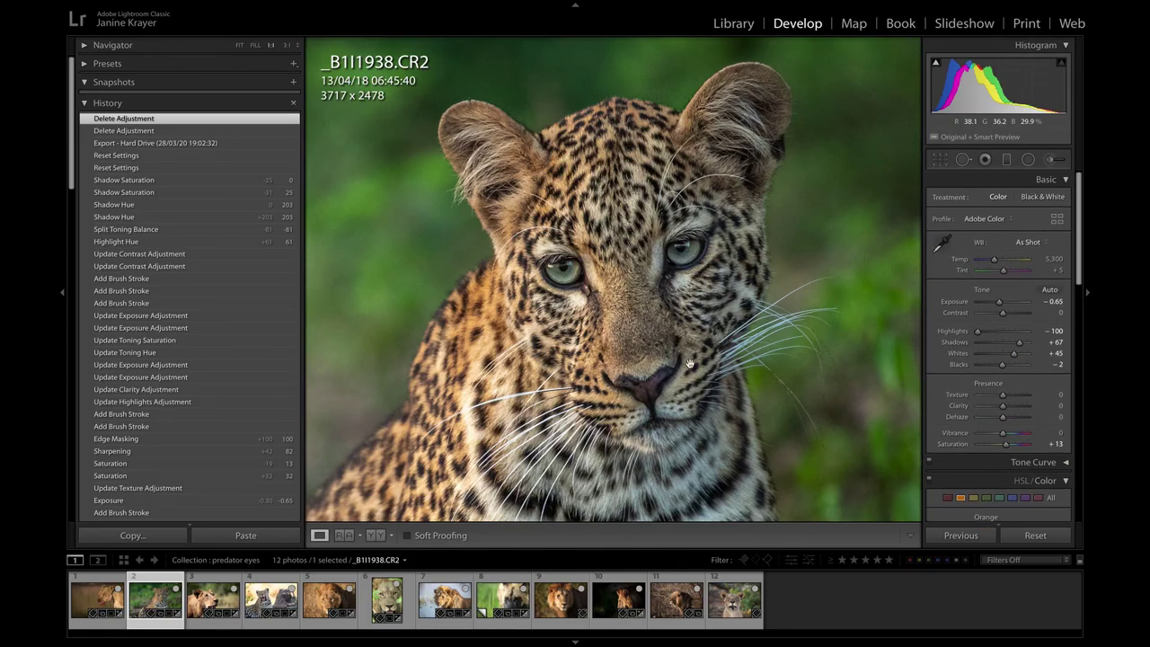
Collapse the history list and show both of the leopard's eyes at 2:1 magnification.
click(79, 103)
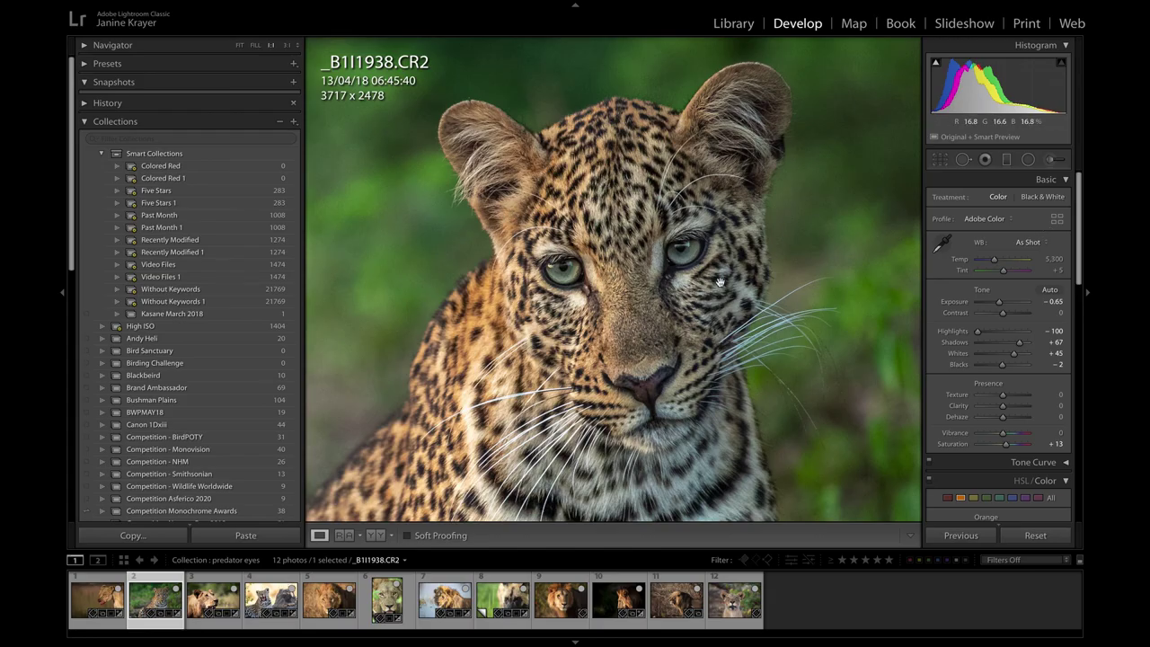
click(701, 260)
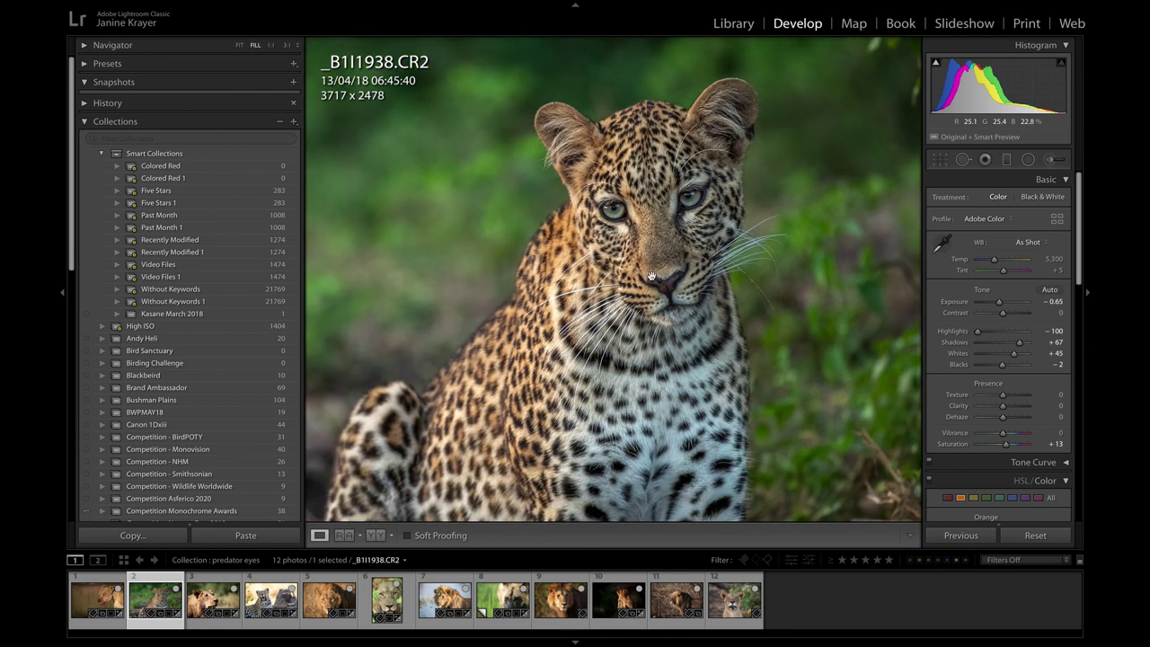
click(272, 45)
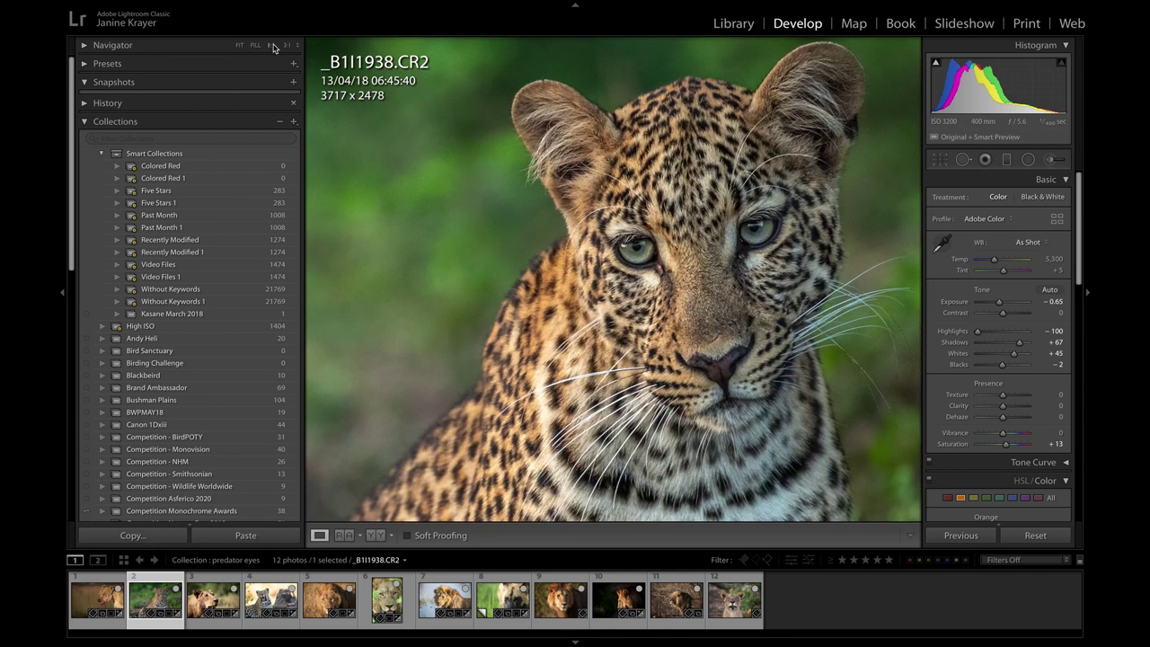
click(286, 45)
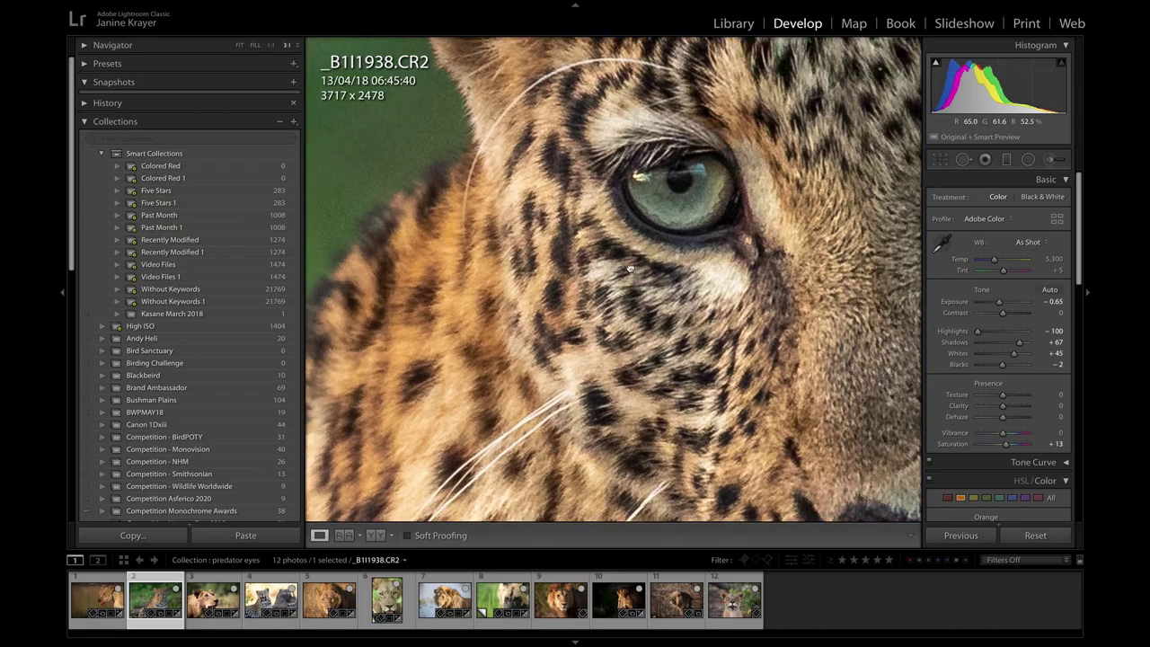
drag(680, 269, 453, 339)
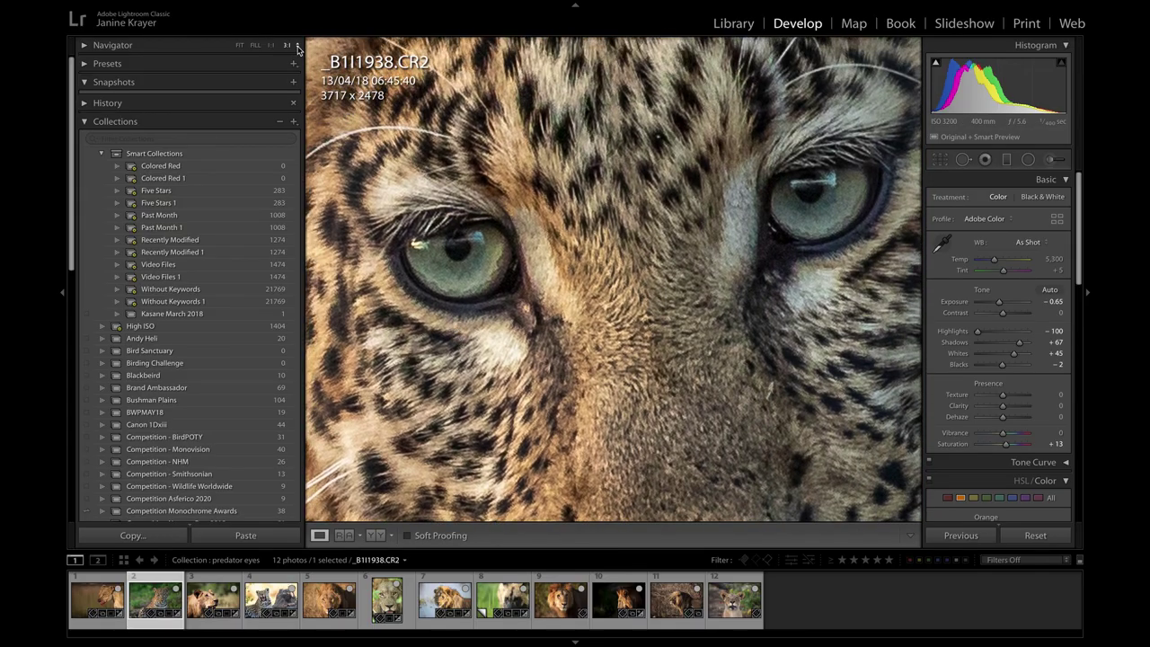
click(298, 46)
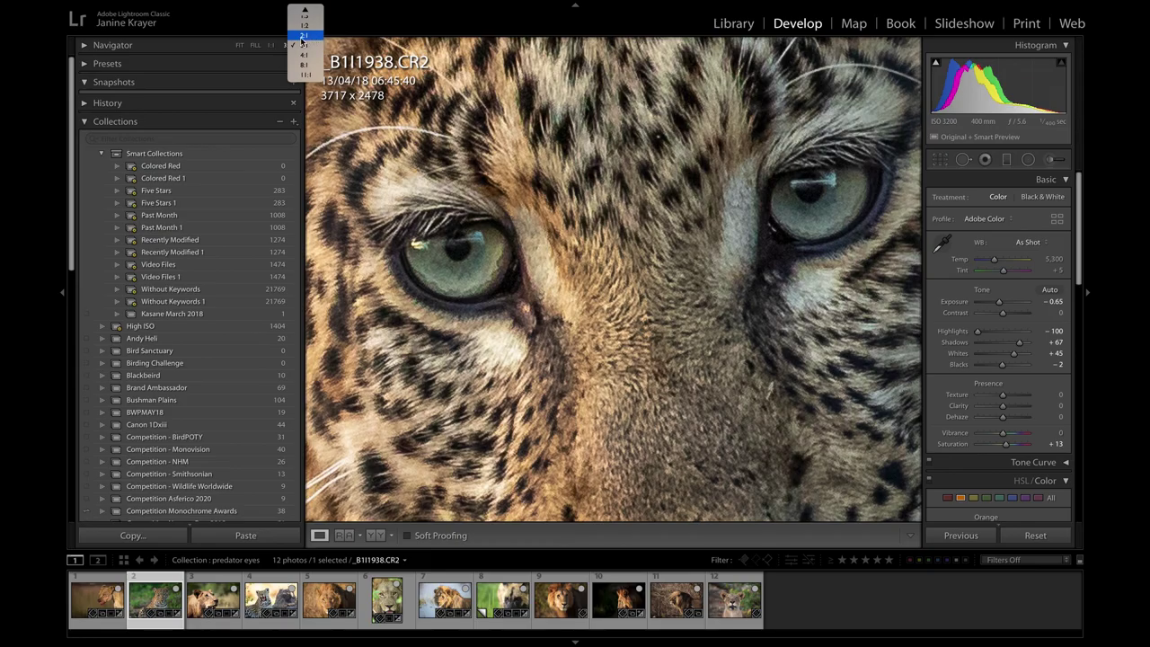
click(304, 35)
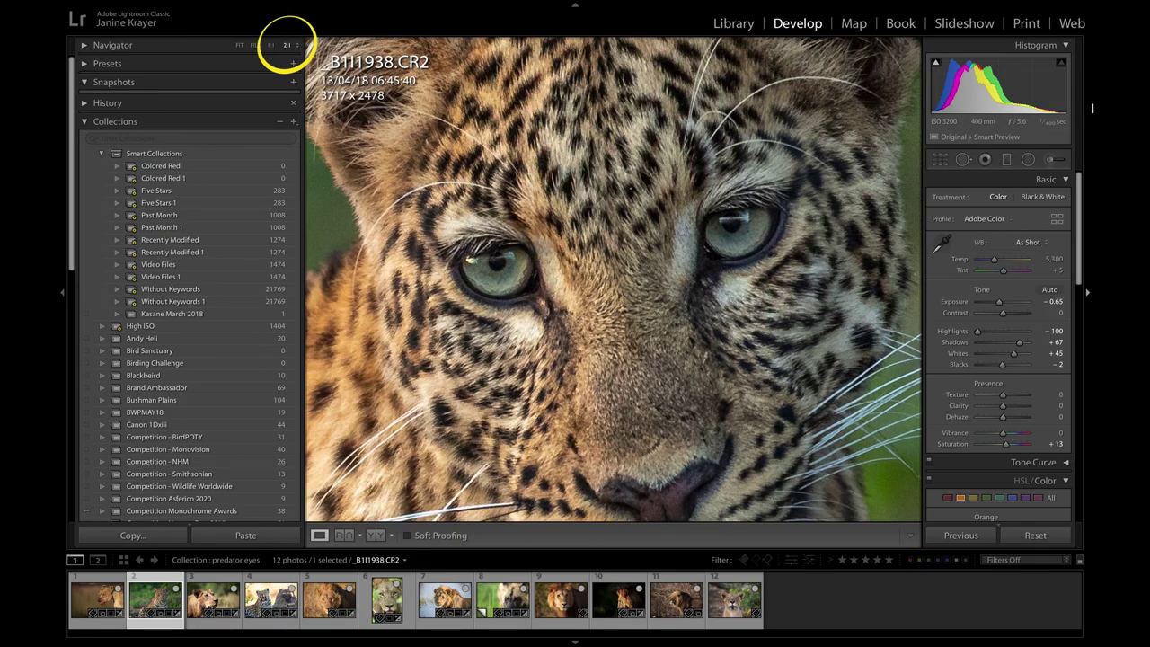
Brush a new Adjustment Brush mask over both of the leopard's irises with a 5.4 brush and the overlay shown.
click(1059, 160)
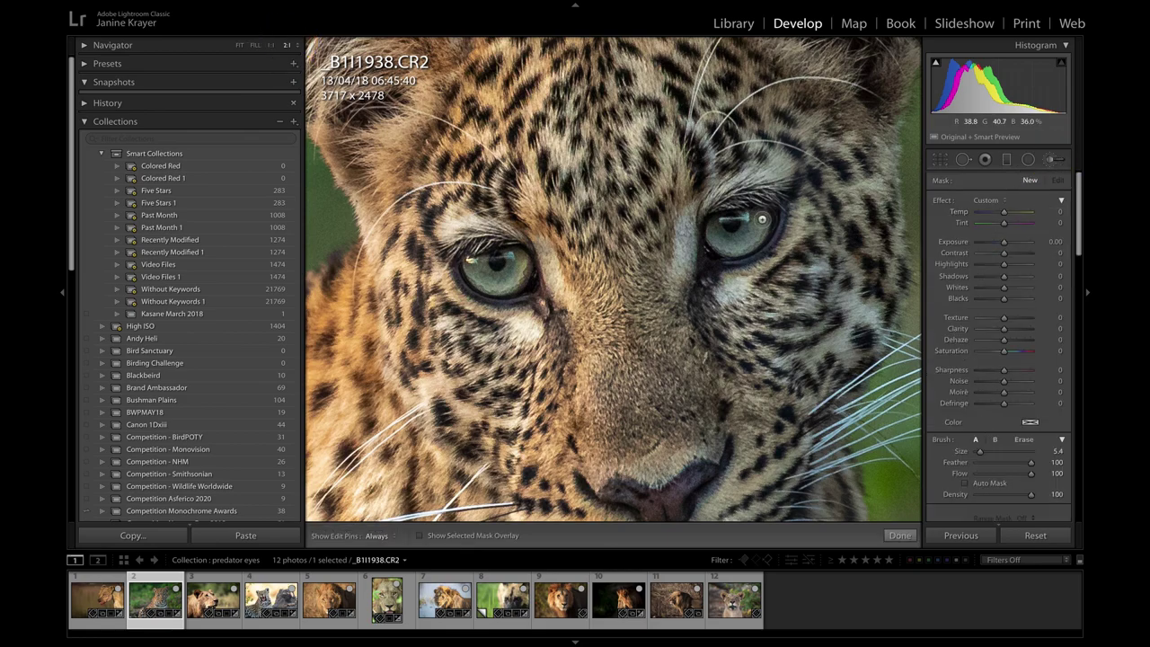
key(o)
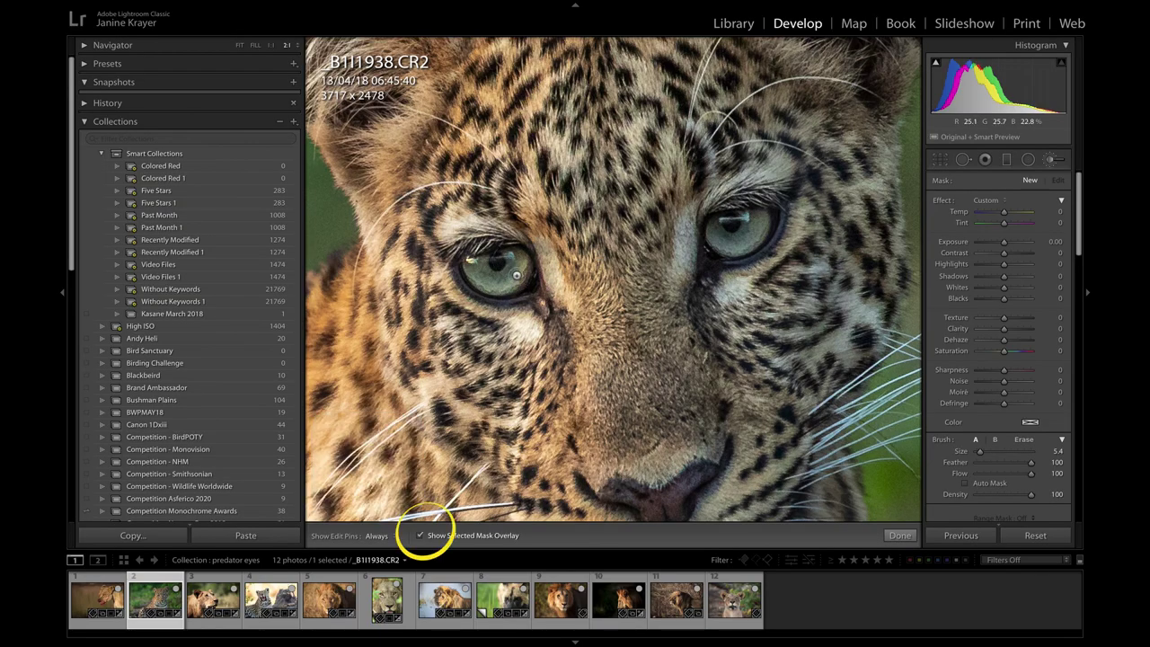
mouse_move(507, 286)
mouse_down()
mouse_move(480, 275)
mouse_move(516, 257)
mouse_move(518, 279)
mouse_move(521, 268)
mouse_up()
mouse_move(762, 251)
mouse_down()
mouse_move(721, 243)
mouse_move(720, 230)
mouse_move(757, 217)
mouse_move(746, 237)
mouse_move(761, 218)
mouse_move(717, 232)
mouse_up()
Hide the mask overlay and set the leopard eye mask's Clarity to 30, Highlights to 100 and Exposure to 0.17.
key(o)
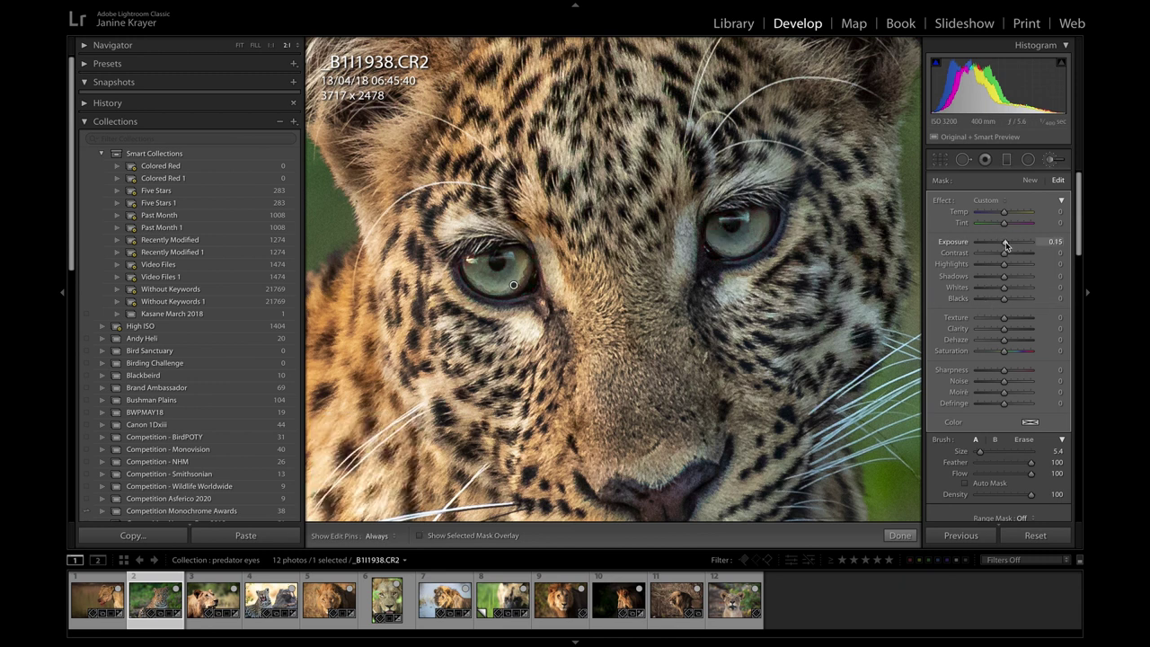
drag(1005, 246, 1008, 246)
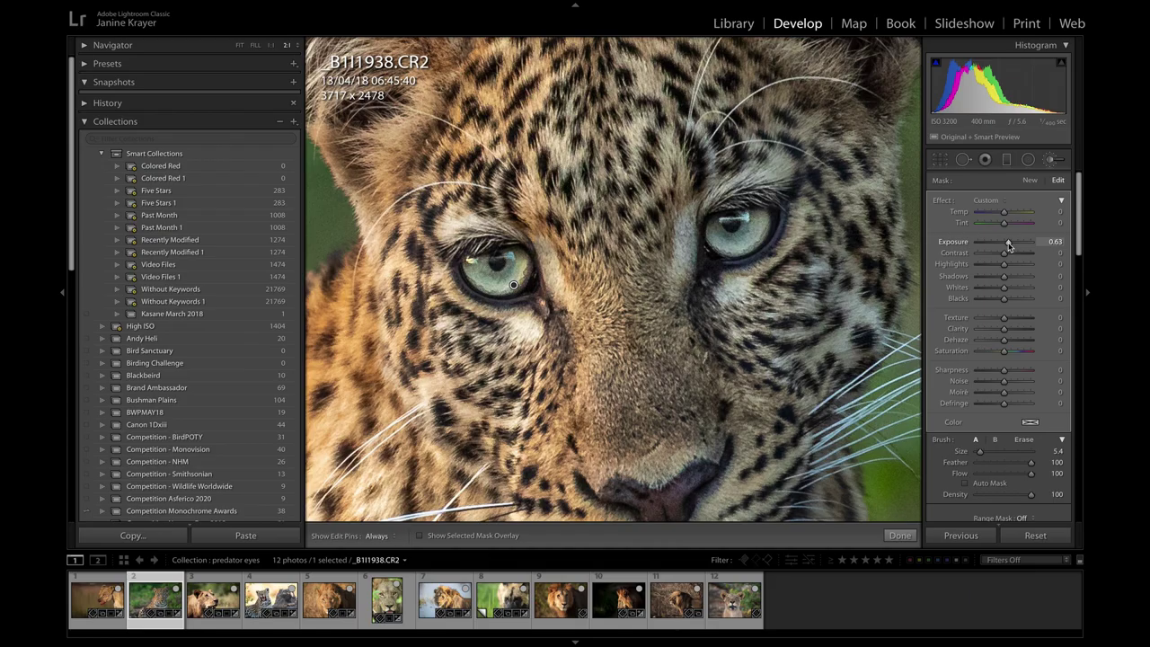
double_click(1008, 247)
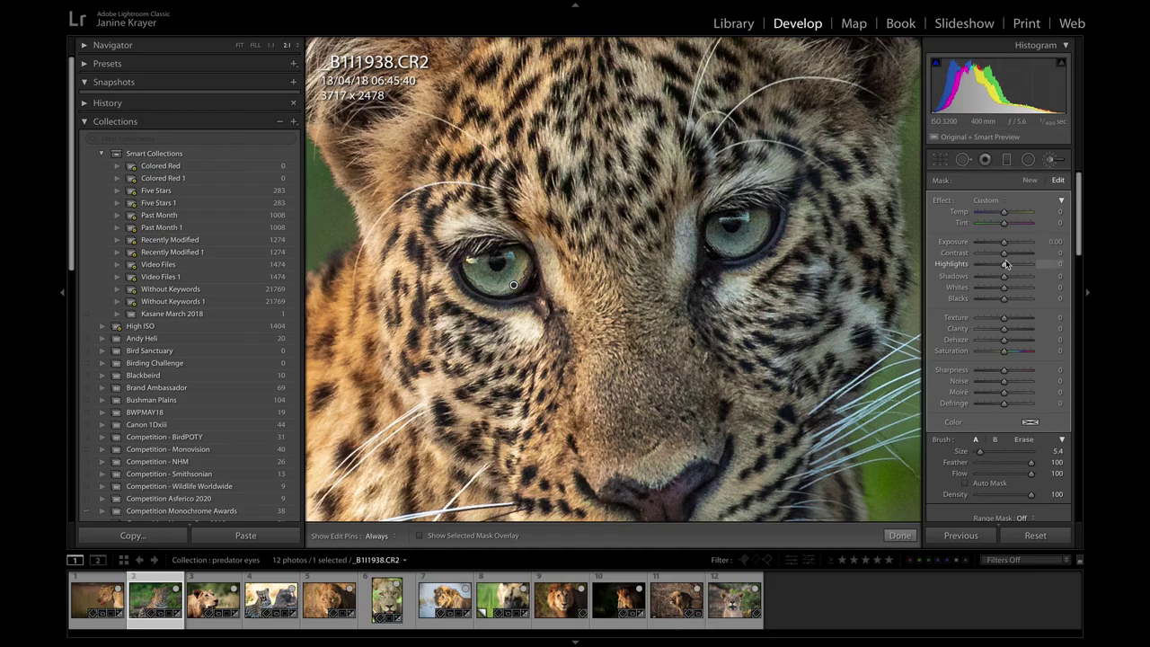
drag(1004, 329, 1012, 330)
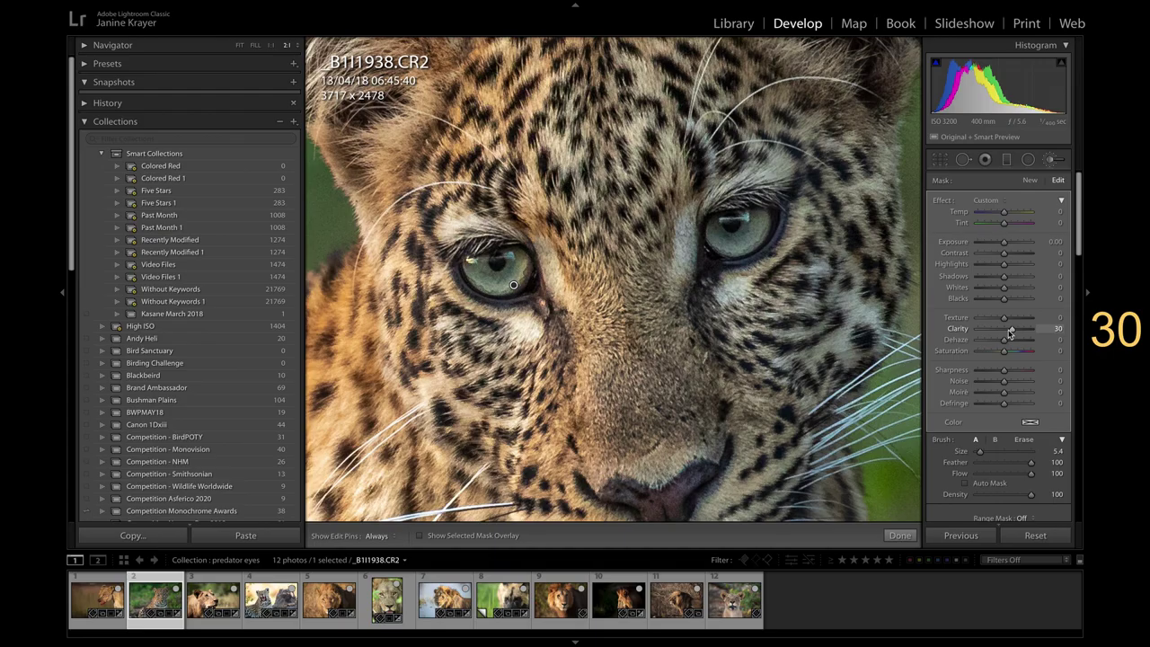
drag(1004, 264, 1032, 263)
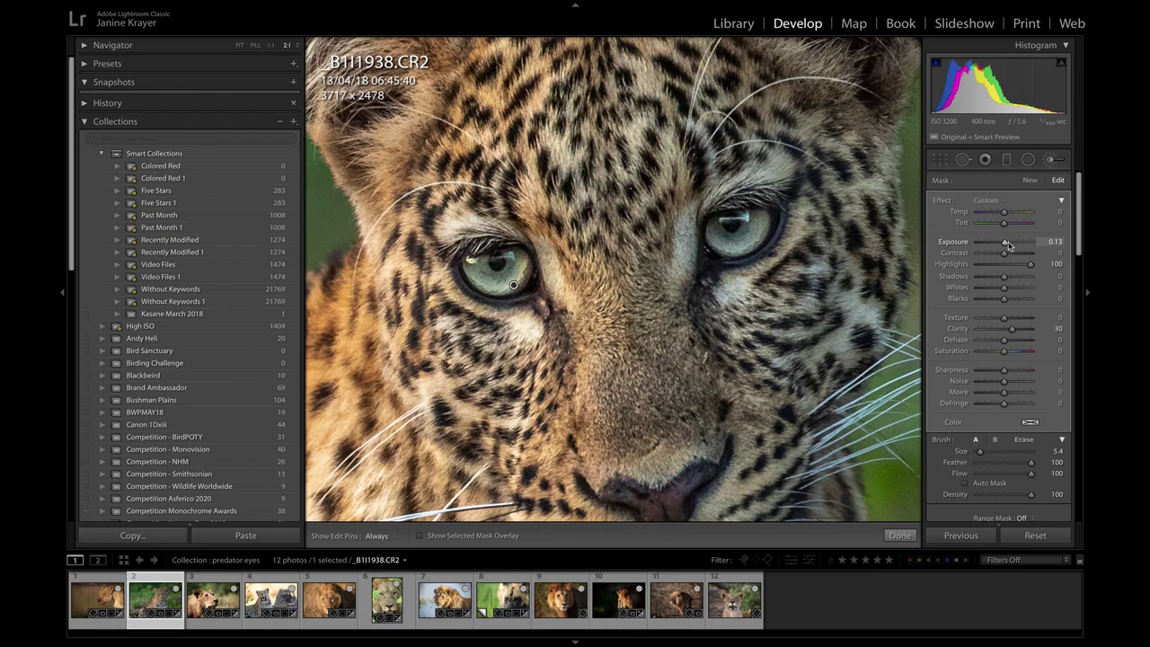
double_click(1006, 243)
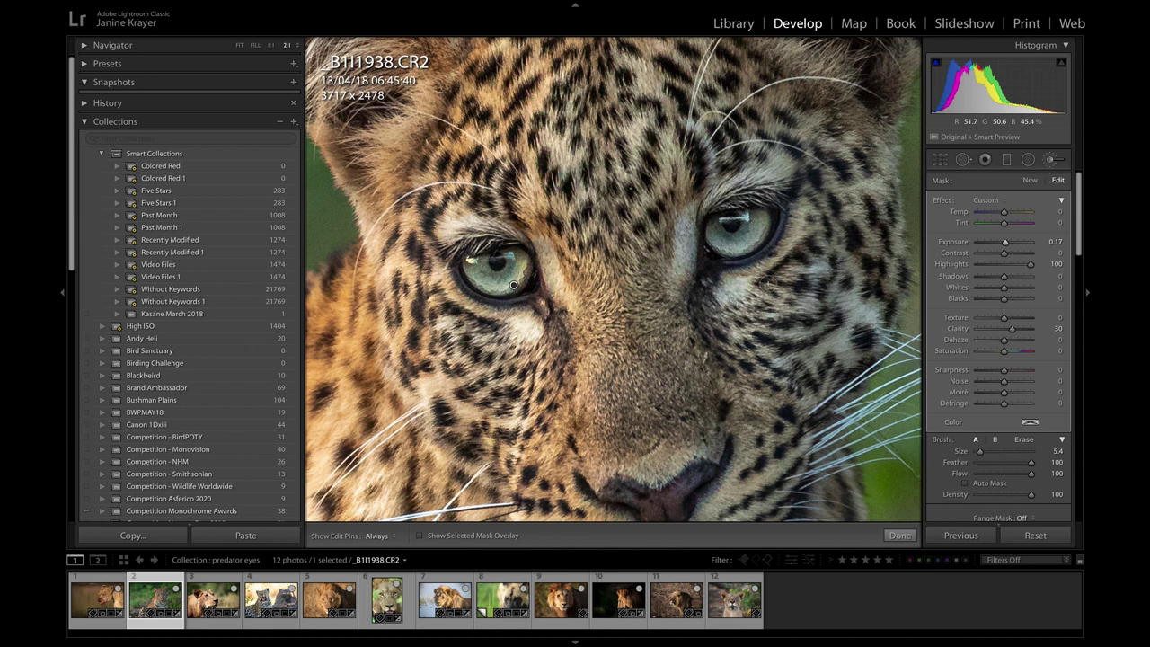
Try a blue color tint with hue 230 and 50% saturation on the leopard's eye mask, and reset it.
click(1030, 423)
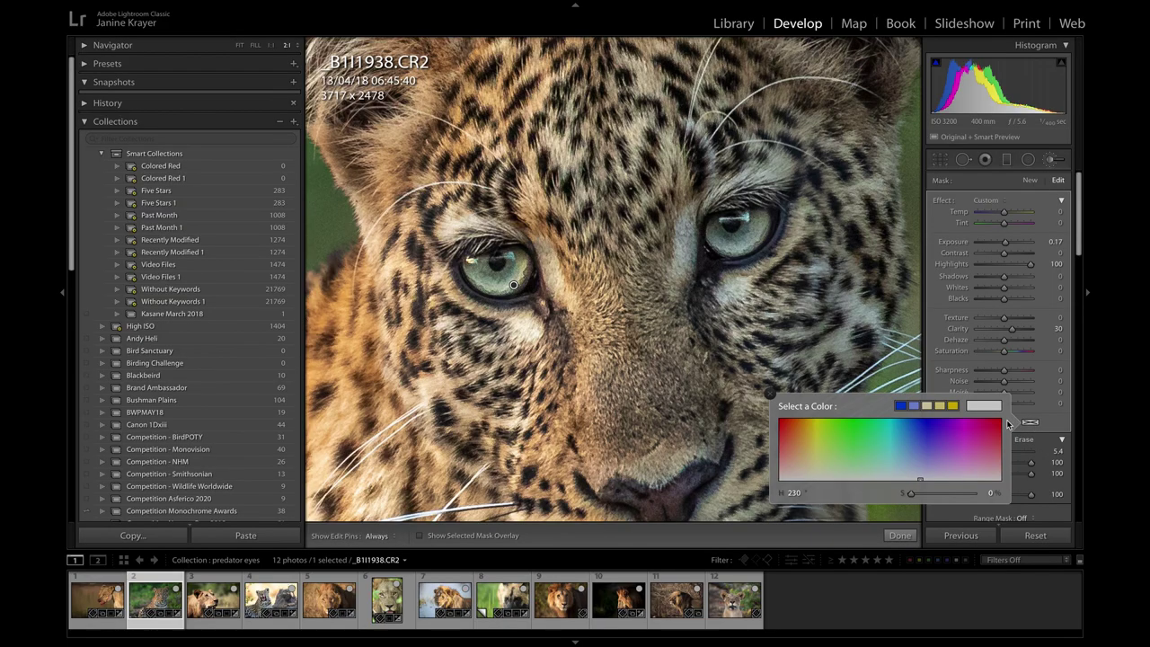
click(926, 405)
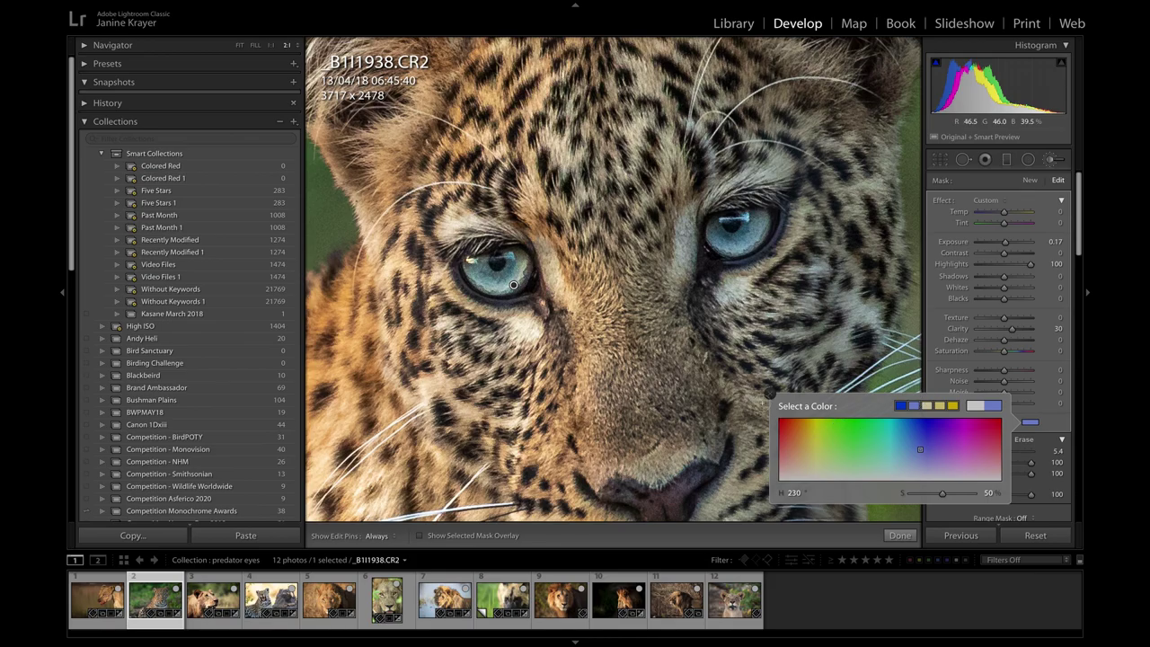
click(770, 394)
click(1031, 423)
click(1031, 423)
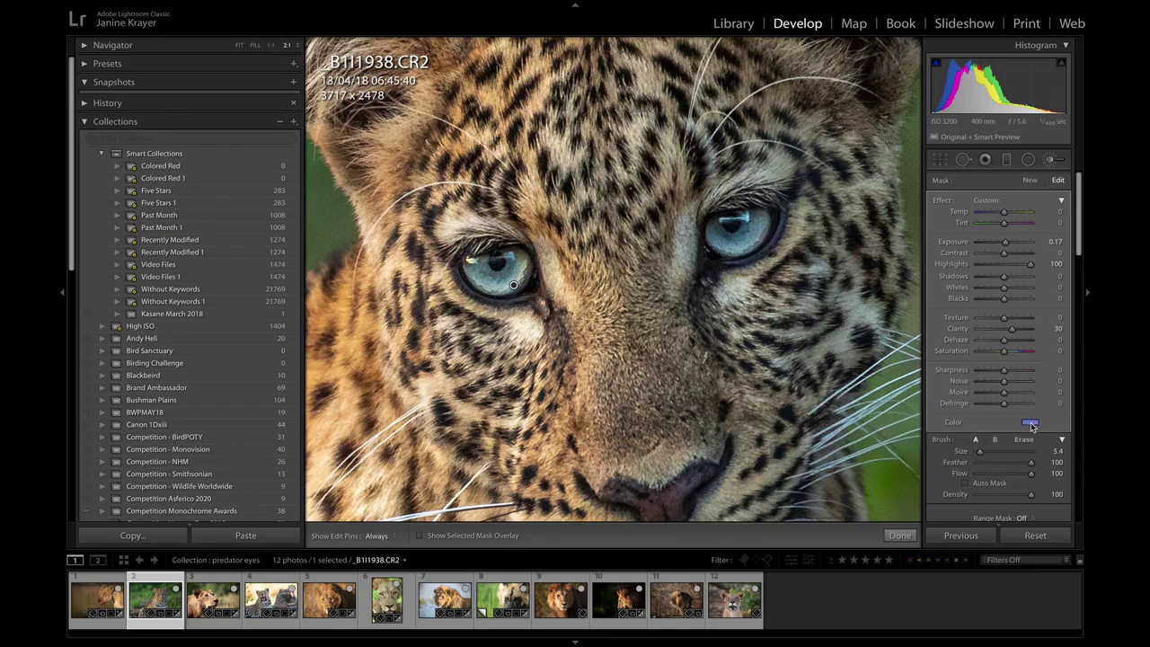
double_click(953, 426)
Compare the leopard's eyes before and after the adjustments using the edit history, at 2:1 and at full-image view.
click(84, 122)
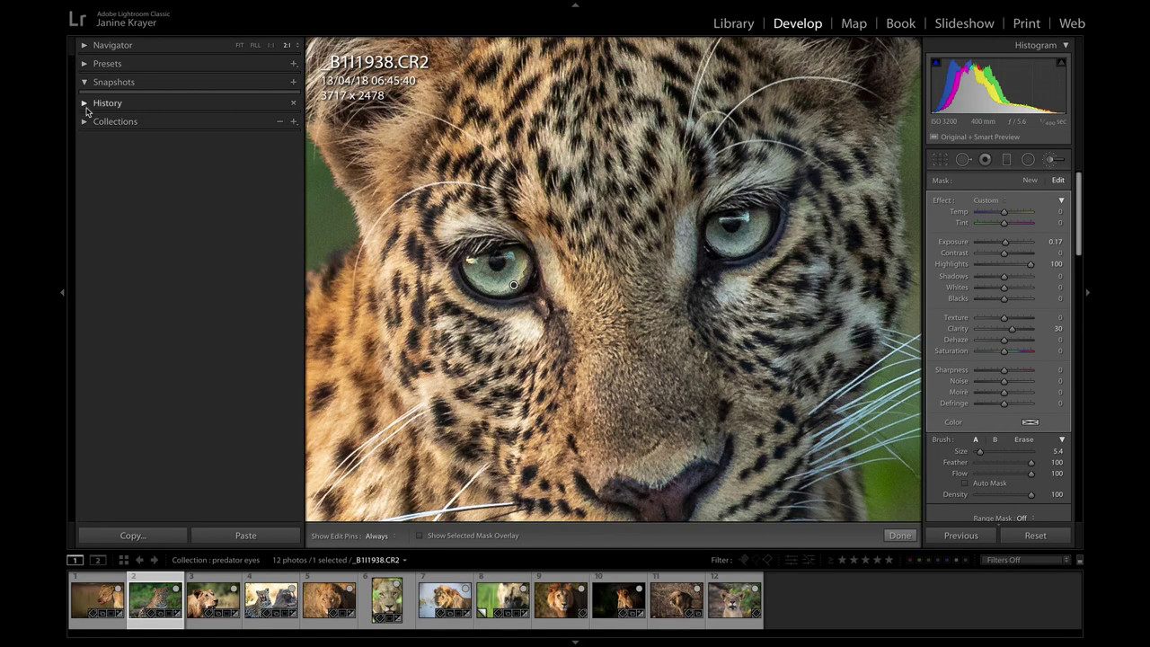
click(101, 102)
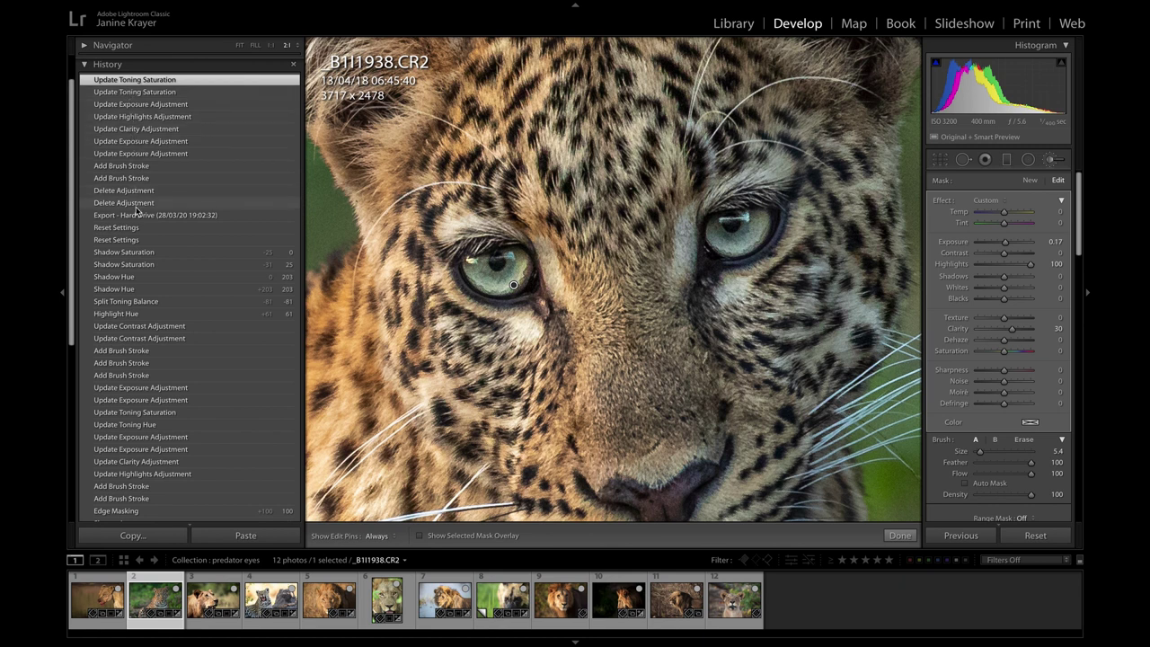
click(136, 178)
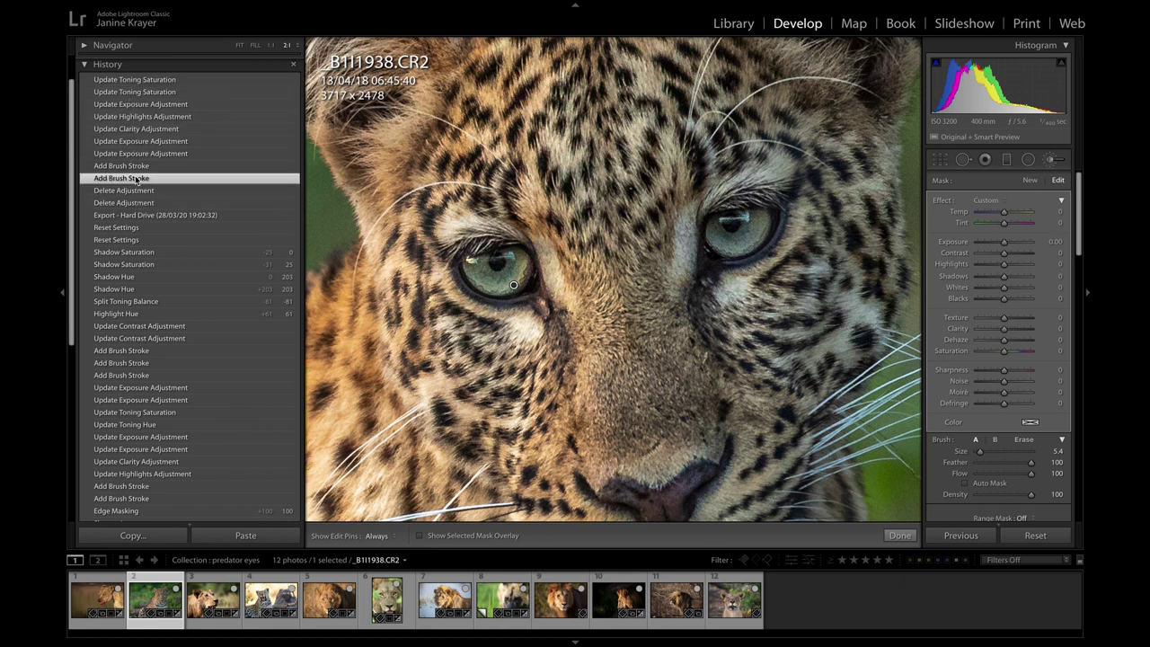
click(137, 79)
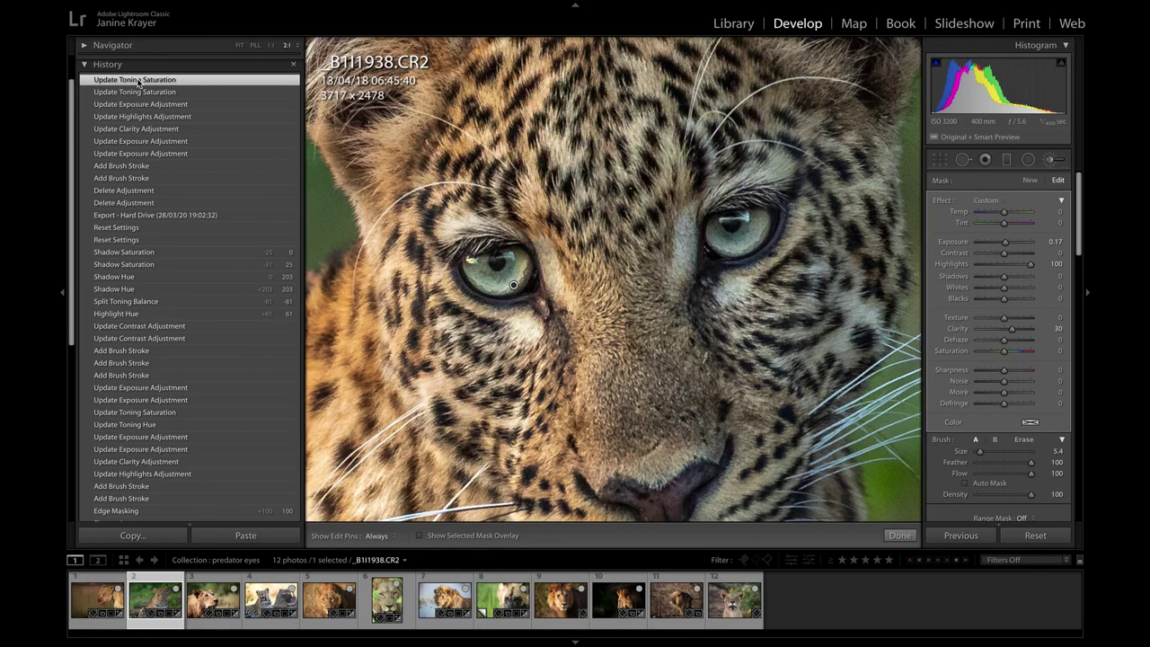
click(239, 45)
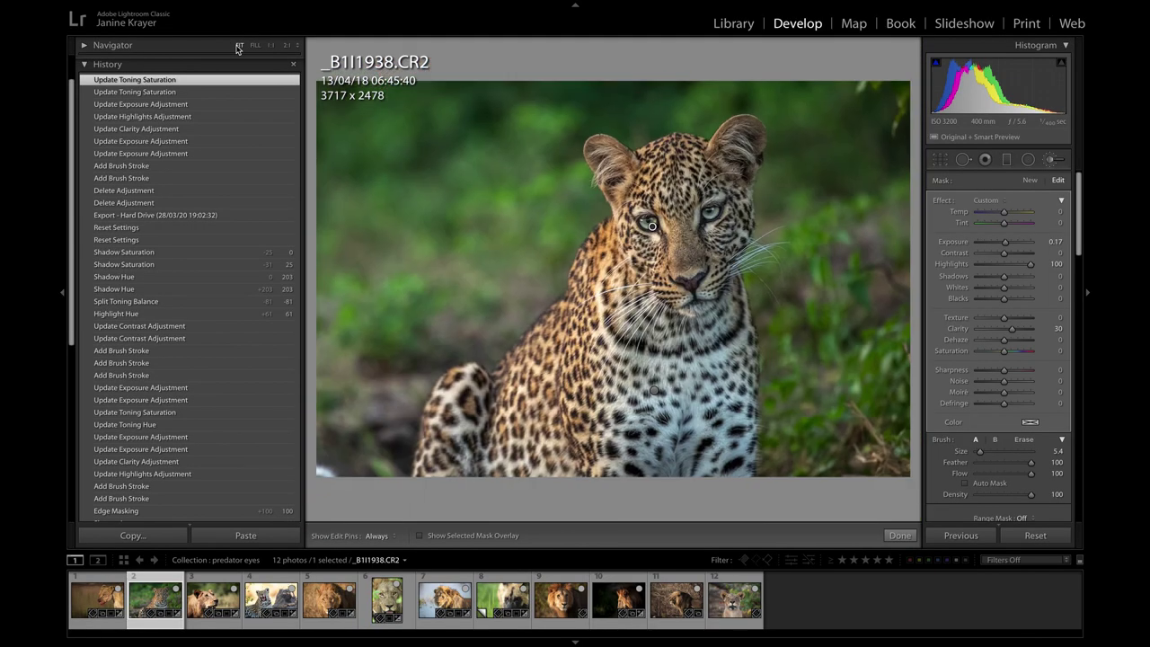
click(172, 179)
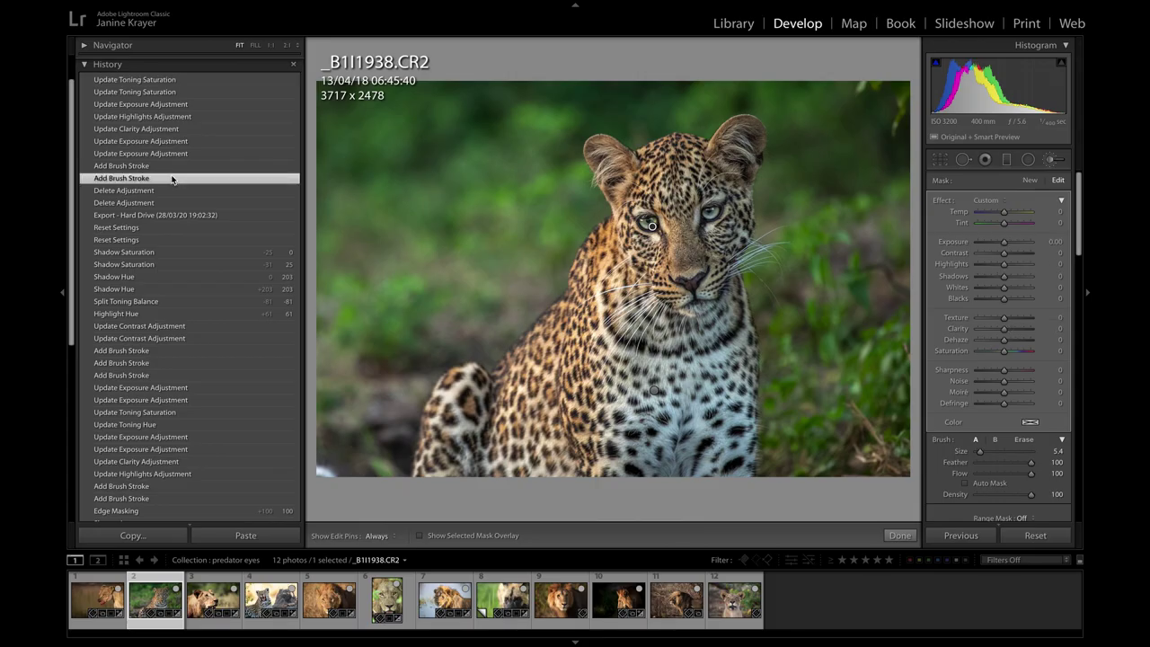
click(158, 82)
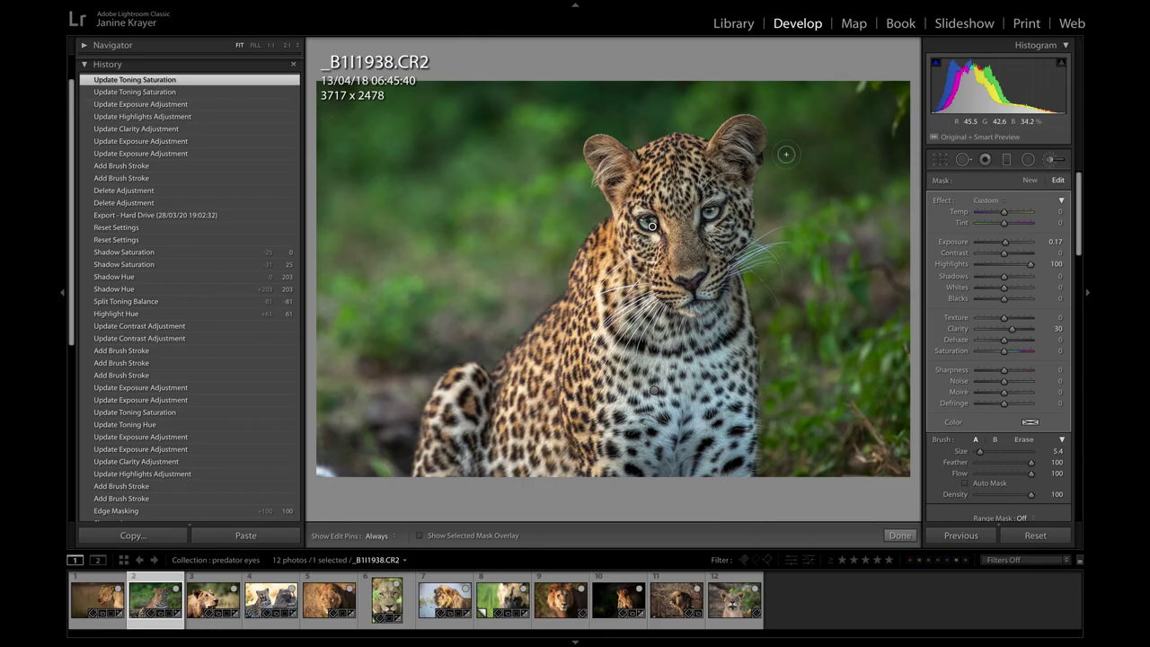
Brush a new Adjustment Brush mask over the dark rims and fur around both leopard eyes with a 5.4 brush and the overlay shown.
click(1057, 160)
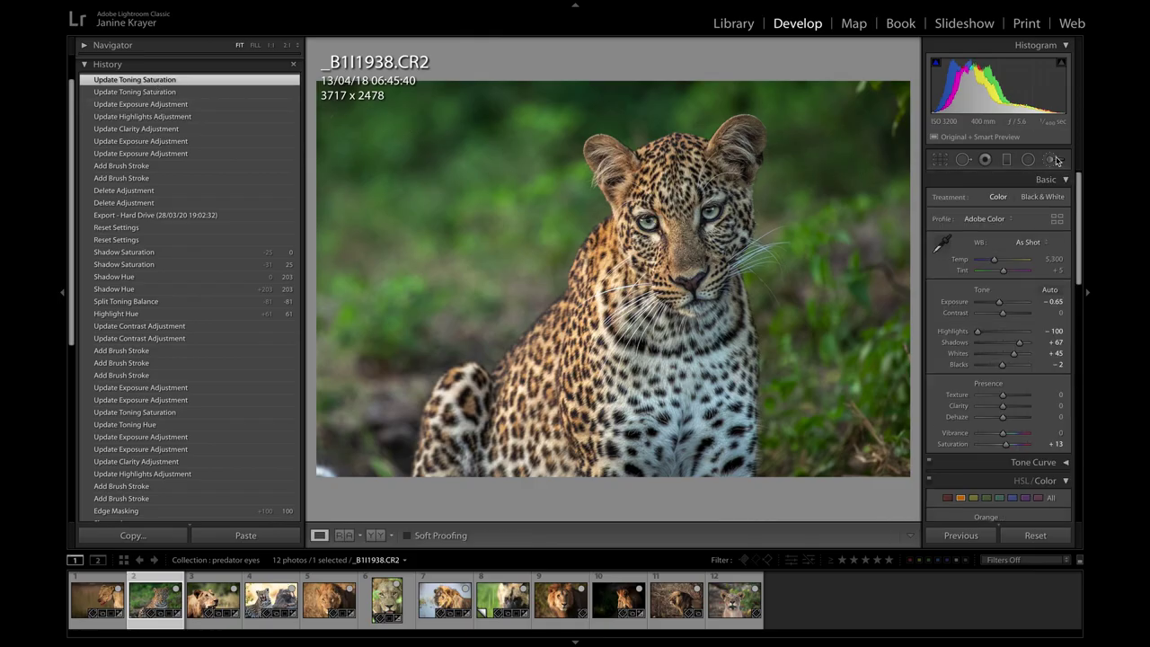
click(1057, 160)
click(287, 45)
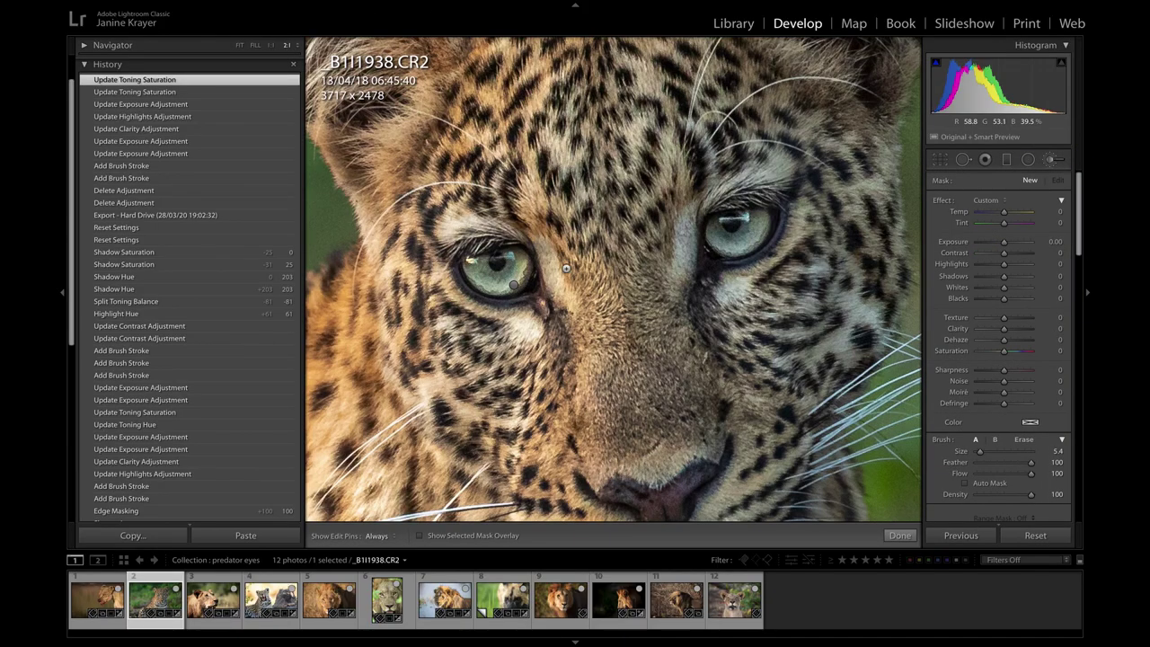
key(h)
drag(454, 261, 539, 305)
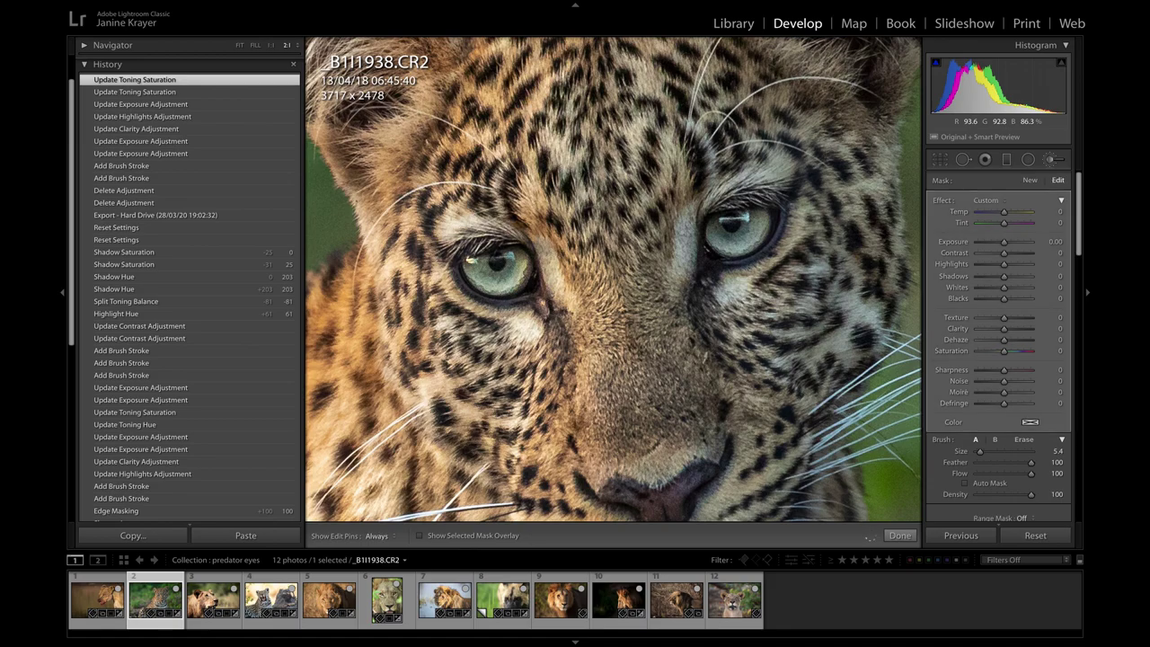
key(o)
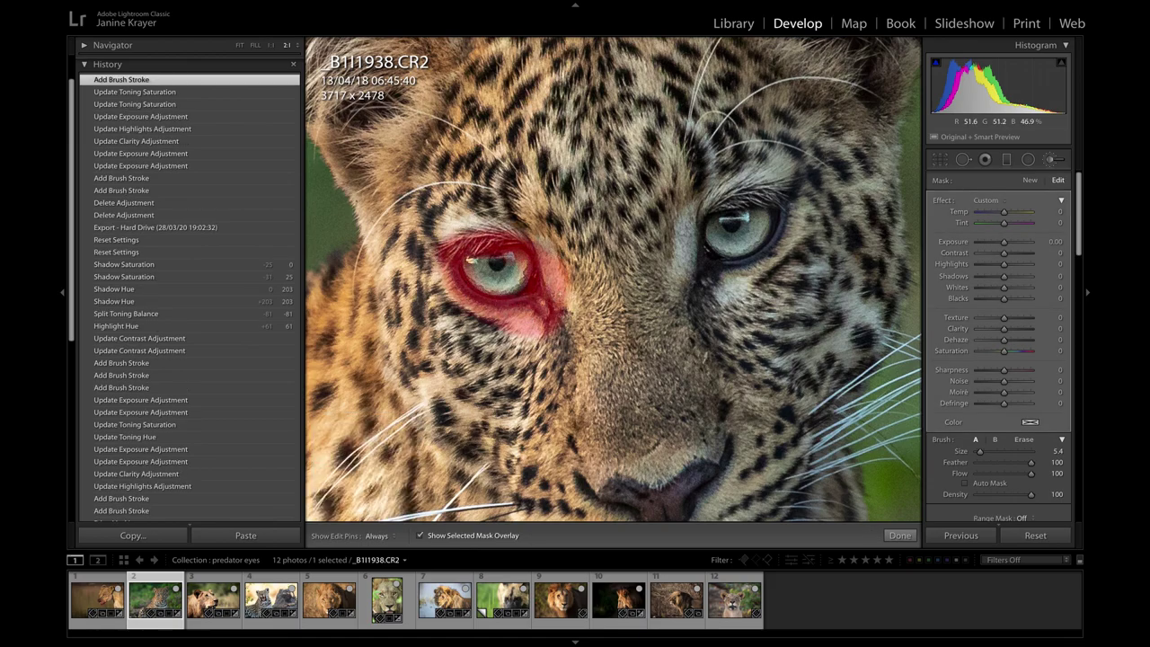
mouse_move(723, 291)
mouse_down()
mouse_move(693, 281)
mouse_move(690, 235)
mouse_move(705, 208)
mouse_move(768, 188)
mouse_move(781, 215)
mouse_move(769, 252)
mouse_move(703, 263)
mouse_move(744, 181)
mouse_move(791, 175)
mouse_move(776, 256)
mouse_move(704, 286)
mouse_up()
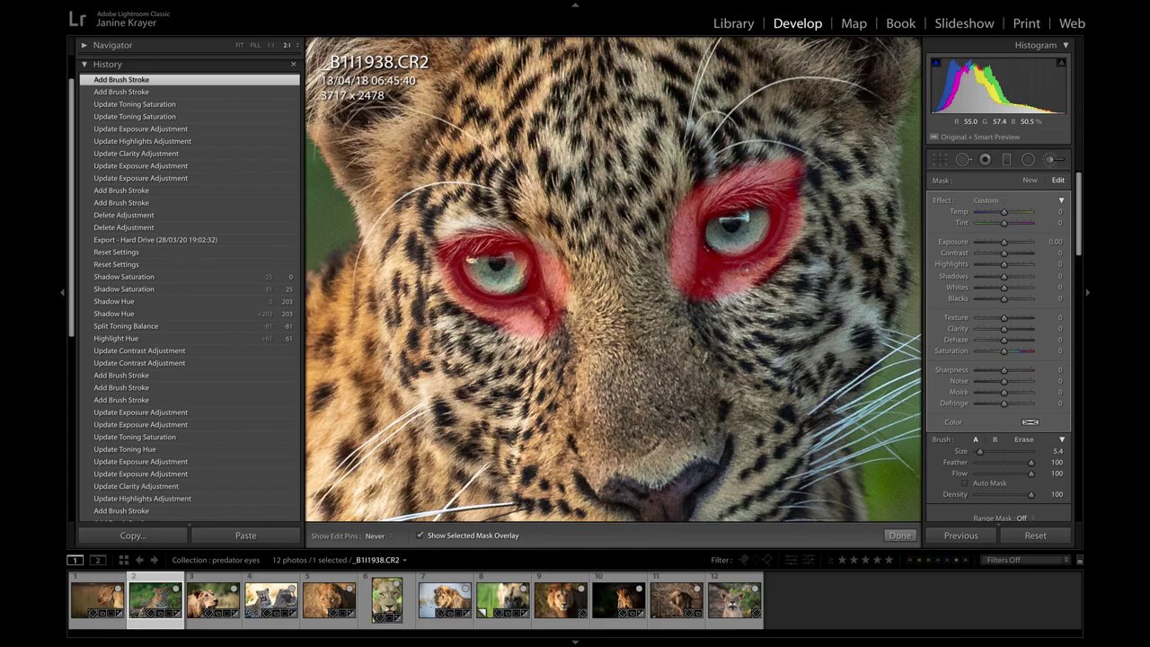
key(h)
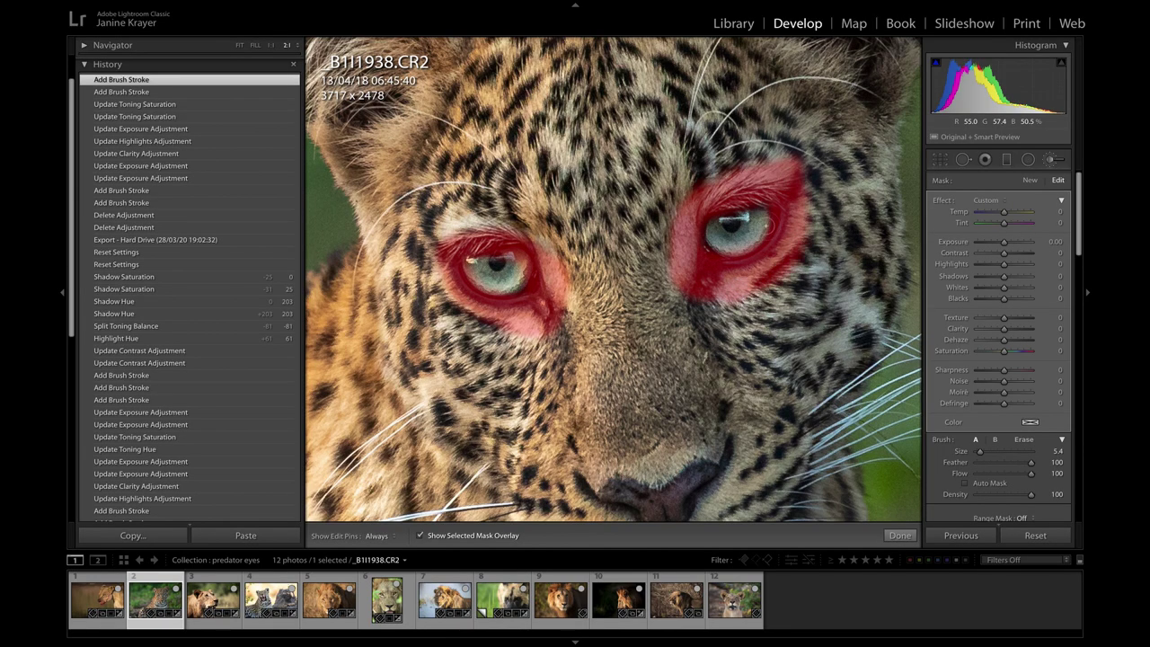
key(h)
drag(489, 218, 438, 238)
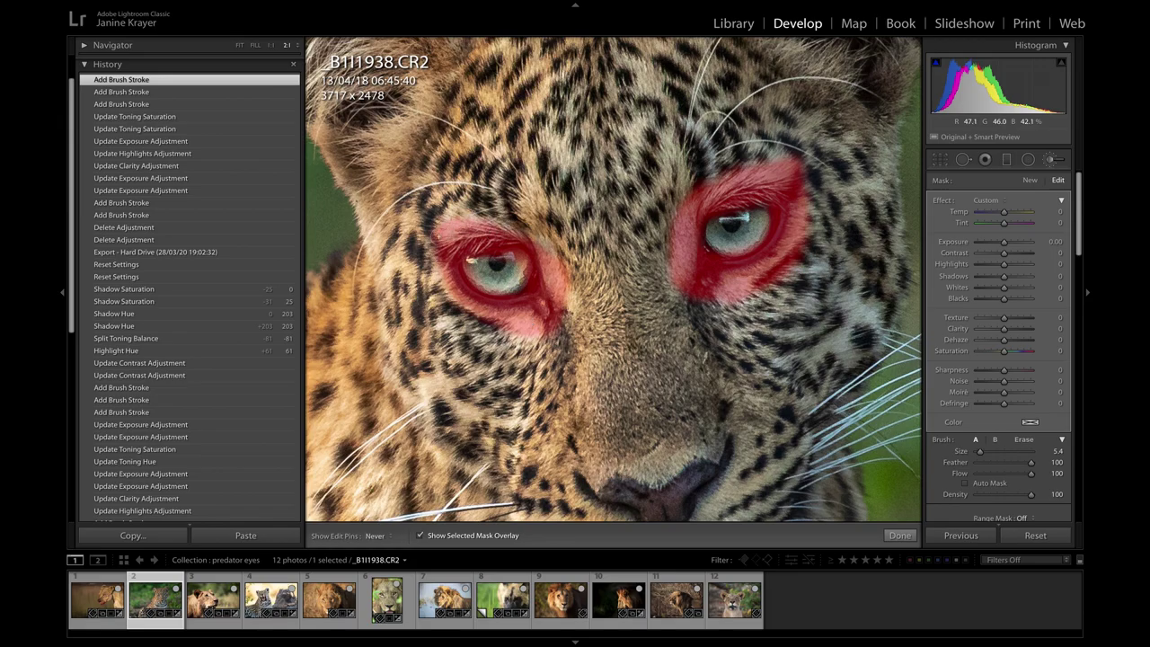
Hide the mask overlay, fit the whole photo in view and set the eye-surround mask's Contrast to 26.
key(o)
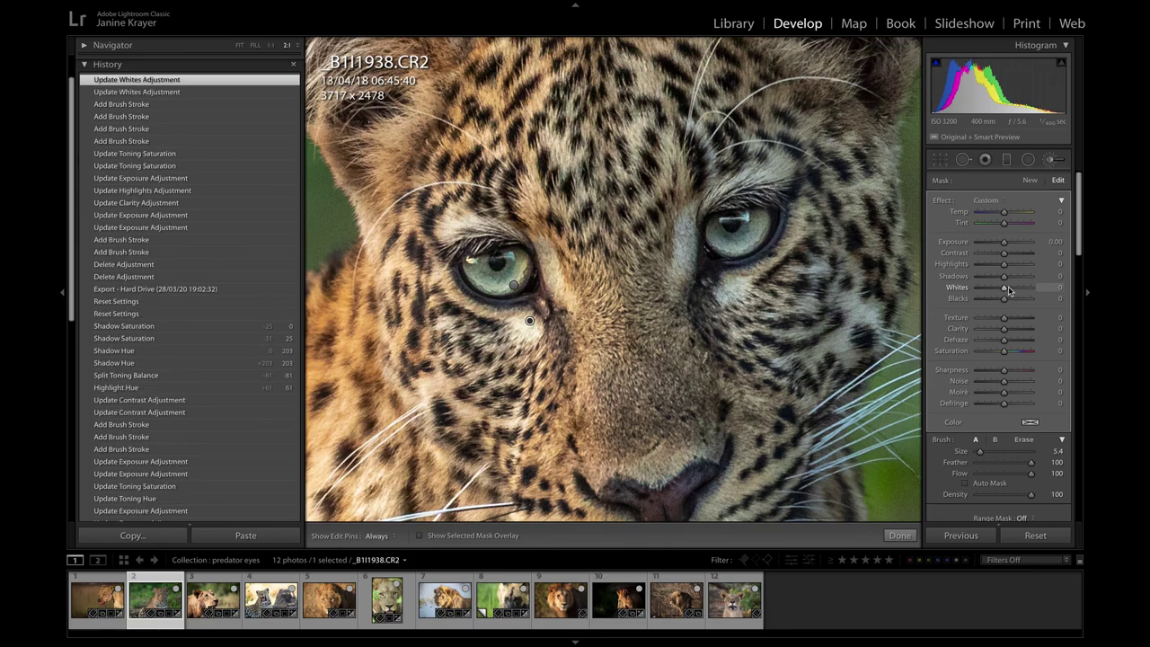
click(239, 45)
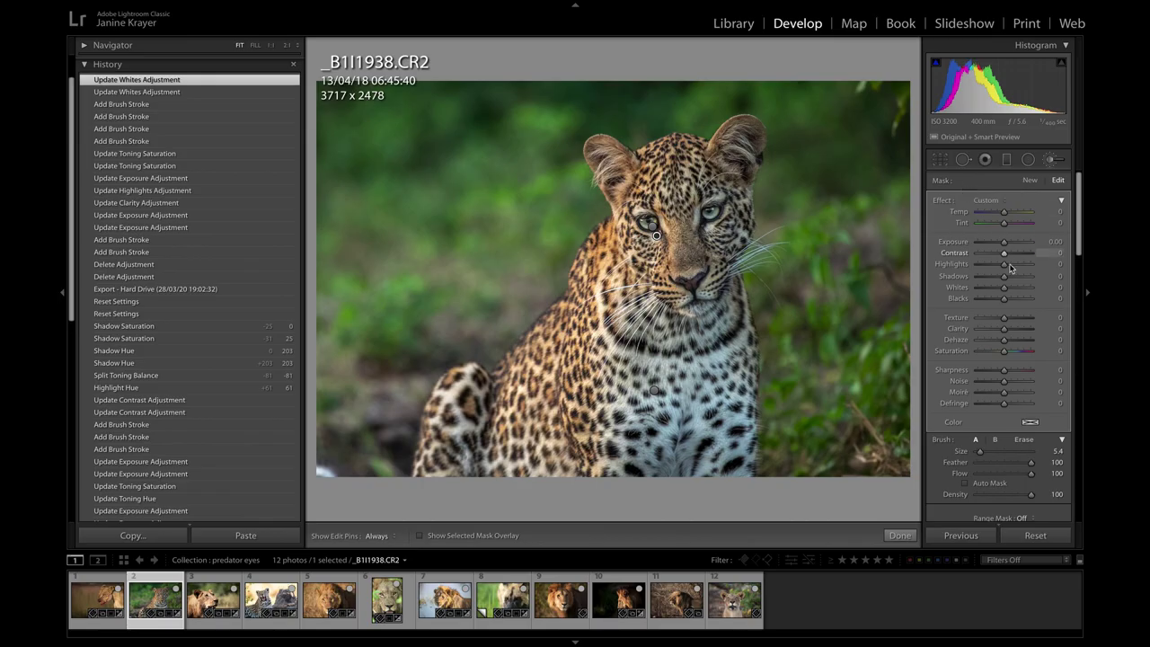
drag(1013, 258, 1013, 257)
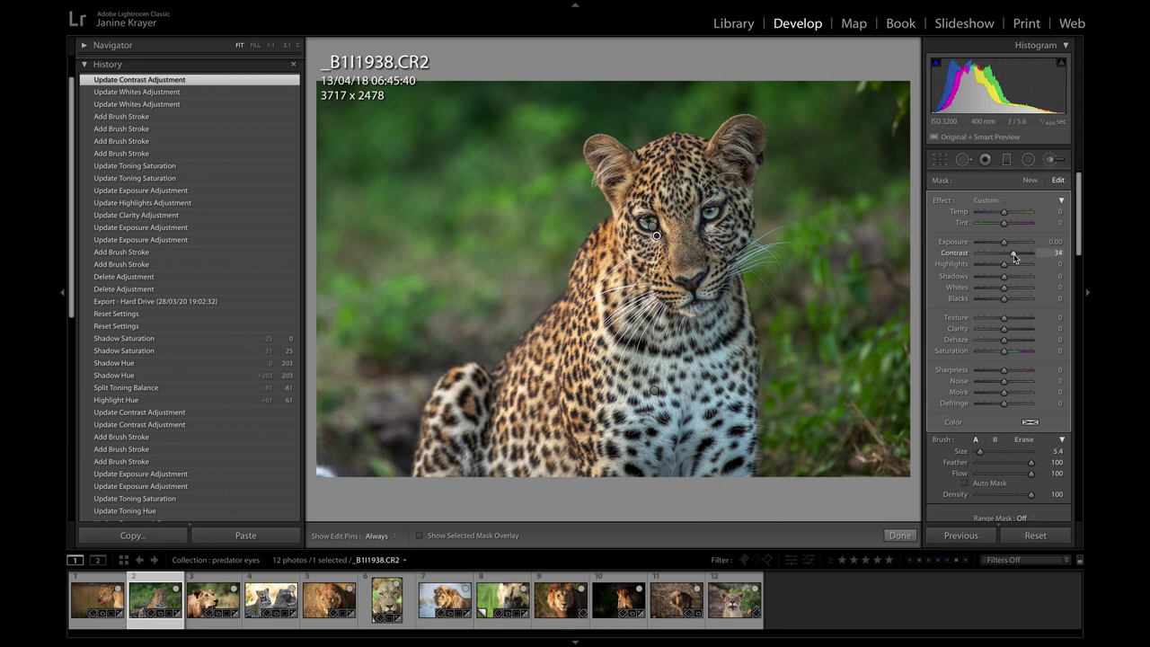
drag(1014, 257, 1010, 257)
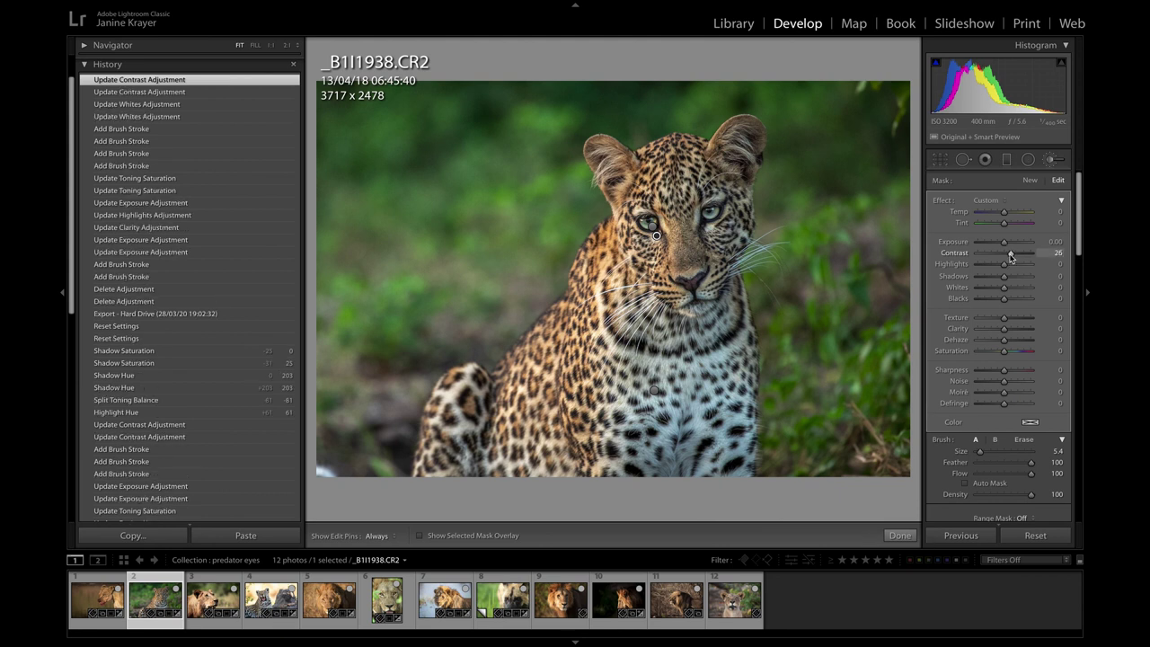